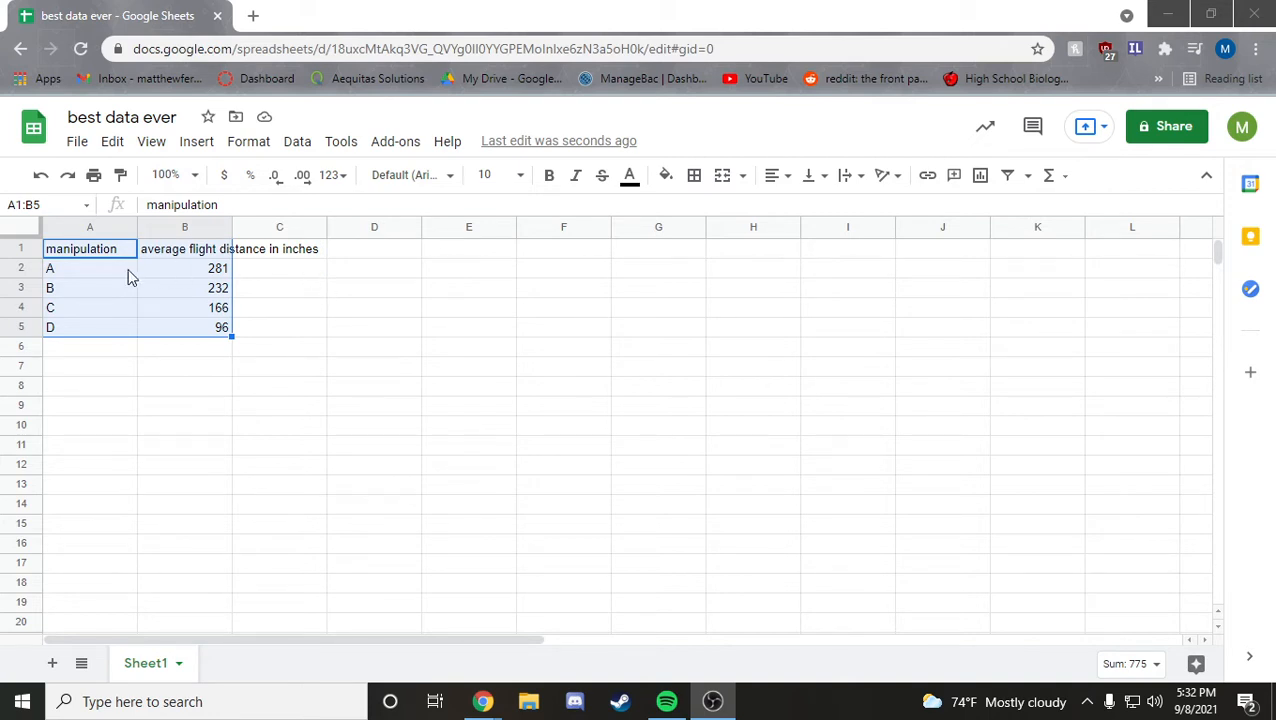
left_click(180, 270)
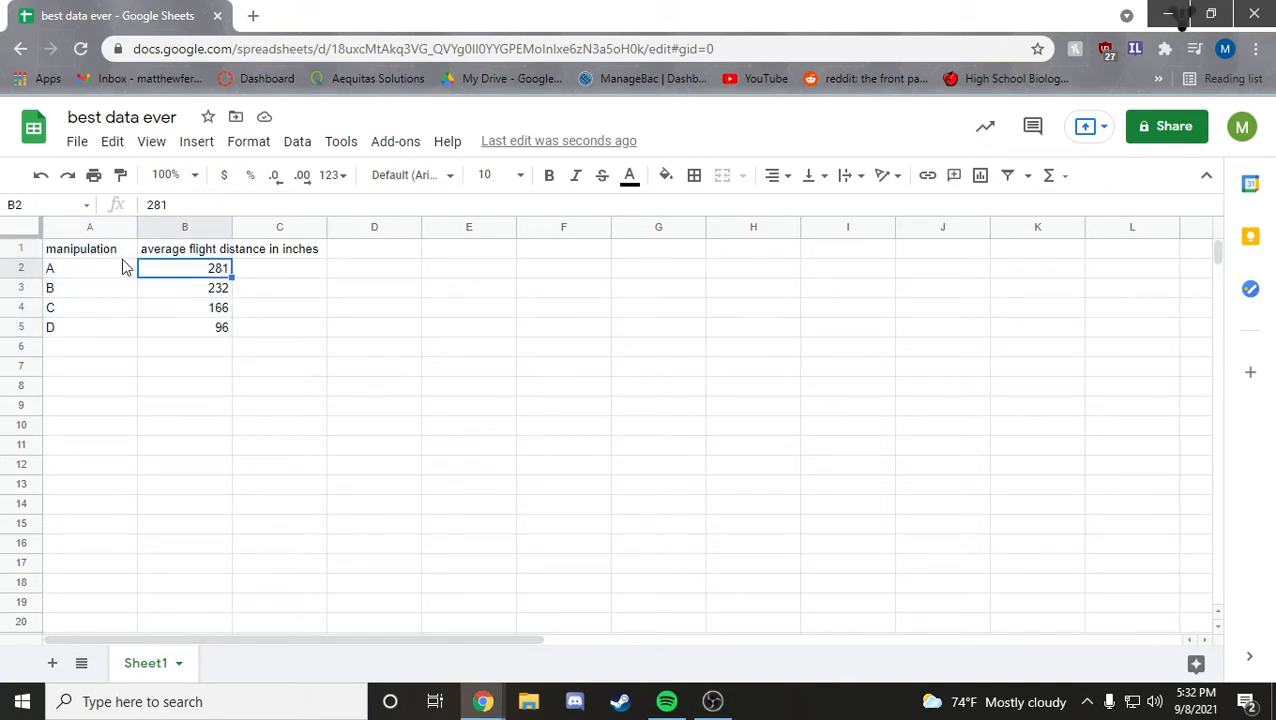
left_click(108, 254)
left_click(160, 257)
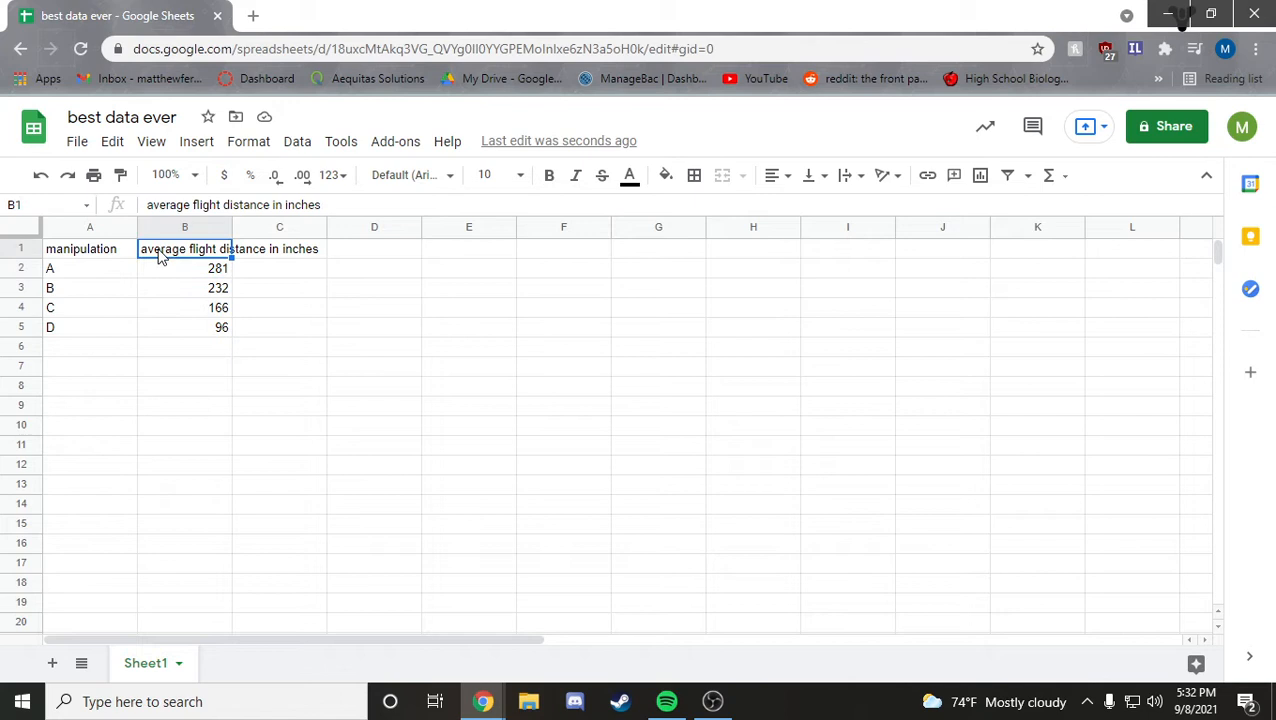
left_click(104, 251)
left_click(99, 273)
Step: Replace the header in cell A1 with "plane design"
left_click(94, 251)
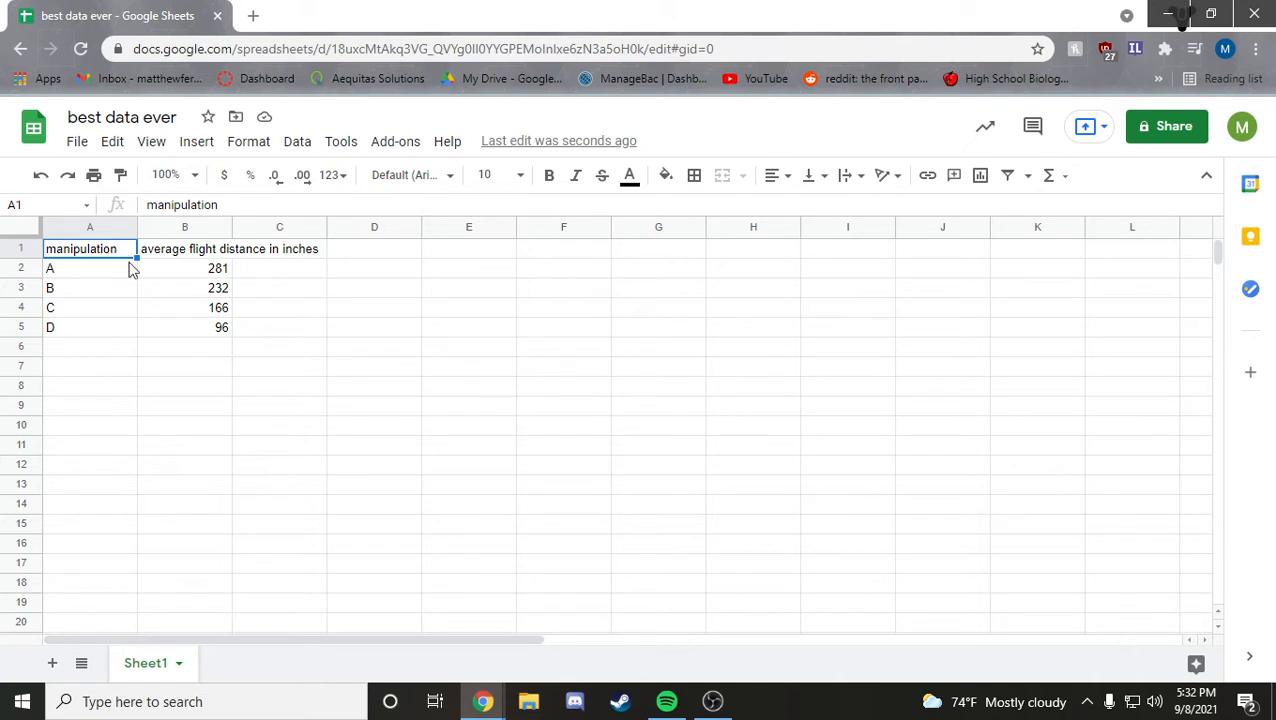
left_click(235, 206)
double_click(235, 206)
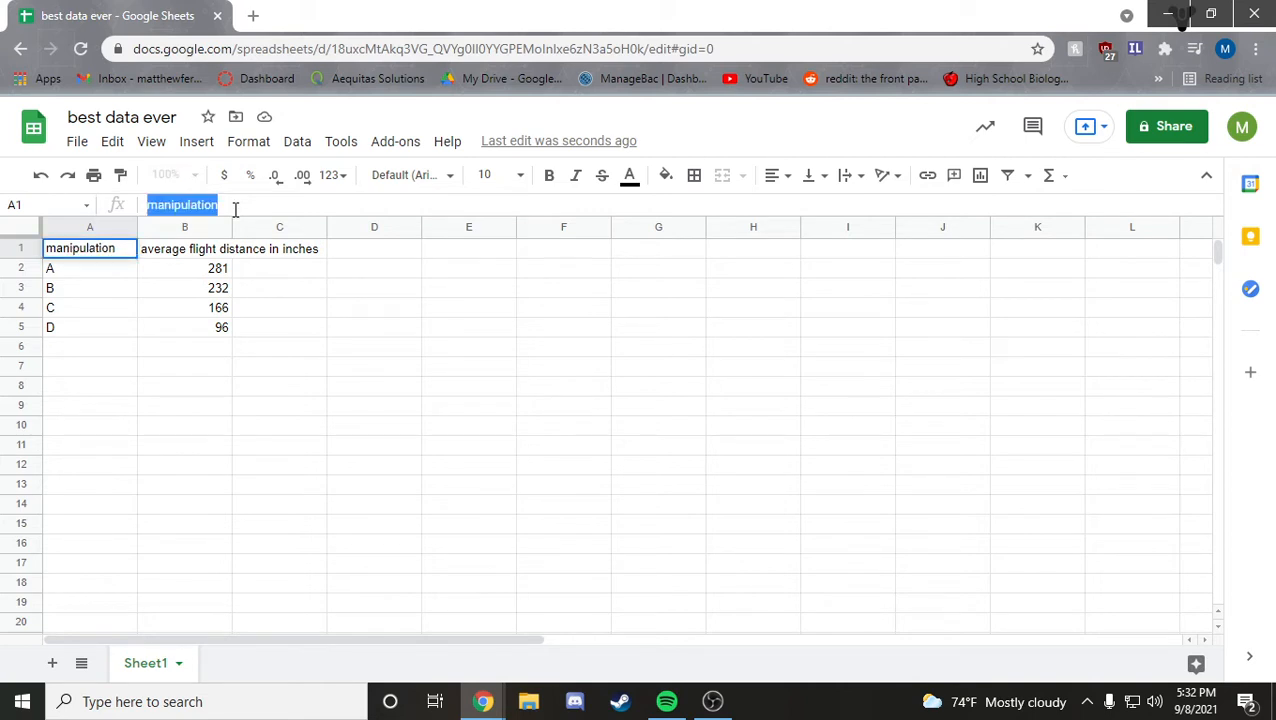
type("plane design")
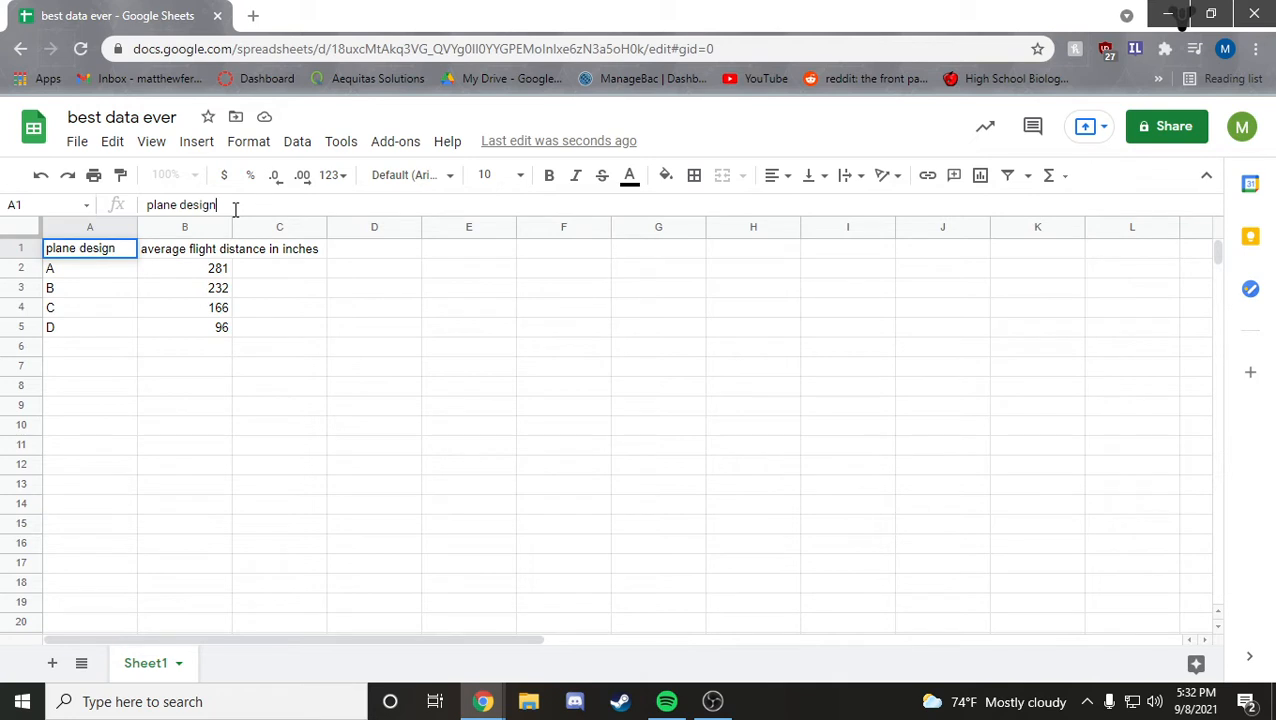
Step: Try "wingspan" as the header text in cell A1
key("BackSpace")
key("BackSpace")
key("BackSpace")
key("BackSpace")
key("BackSpace")
key("BackSpace")
key("BackSpace")
key("BackSpace")
key("BackSpace")
key("BackSpace")
key("BackSpace")
type("w")
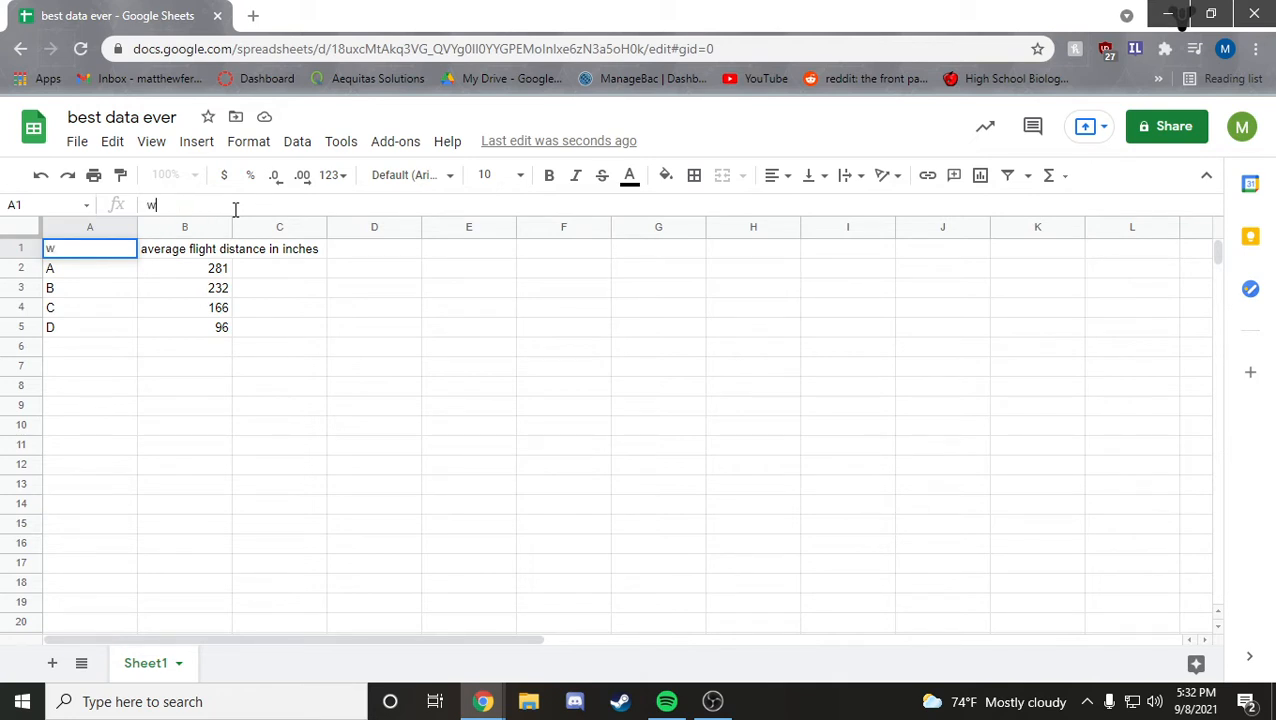
type("ingspan")
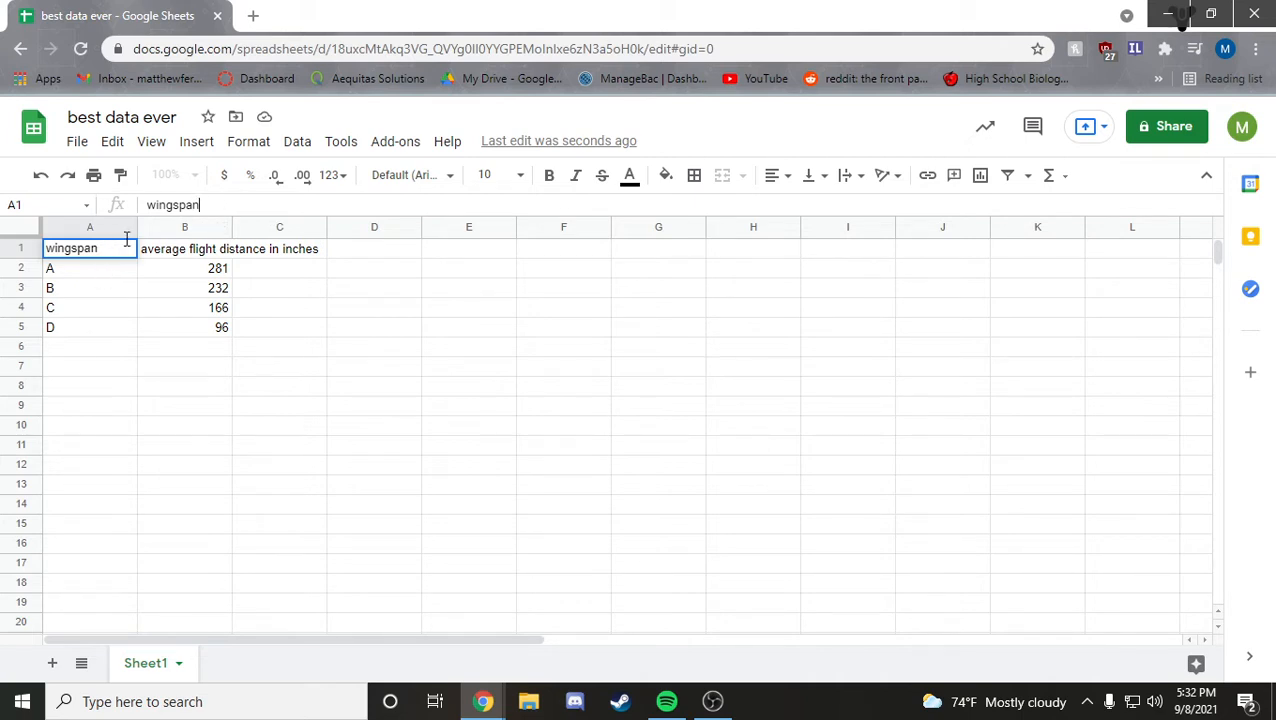
Step: Change the header in cell A1 to "plane design" and commit the entry
key("BackSpace")
key("BackSpace")
key("BackSpace")
key("BackSpace")
key("BackSpace")
key("BackSpace")
key("BackSpace")
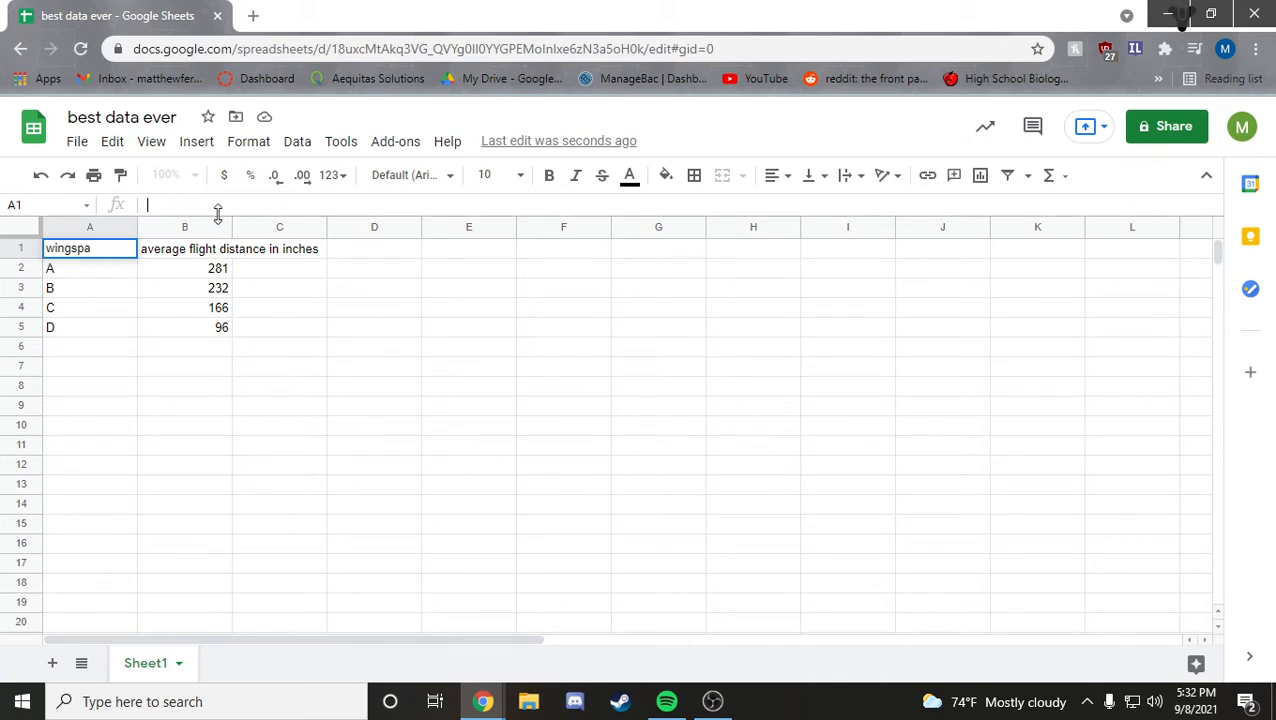
type("plane design")
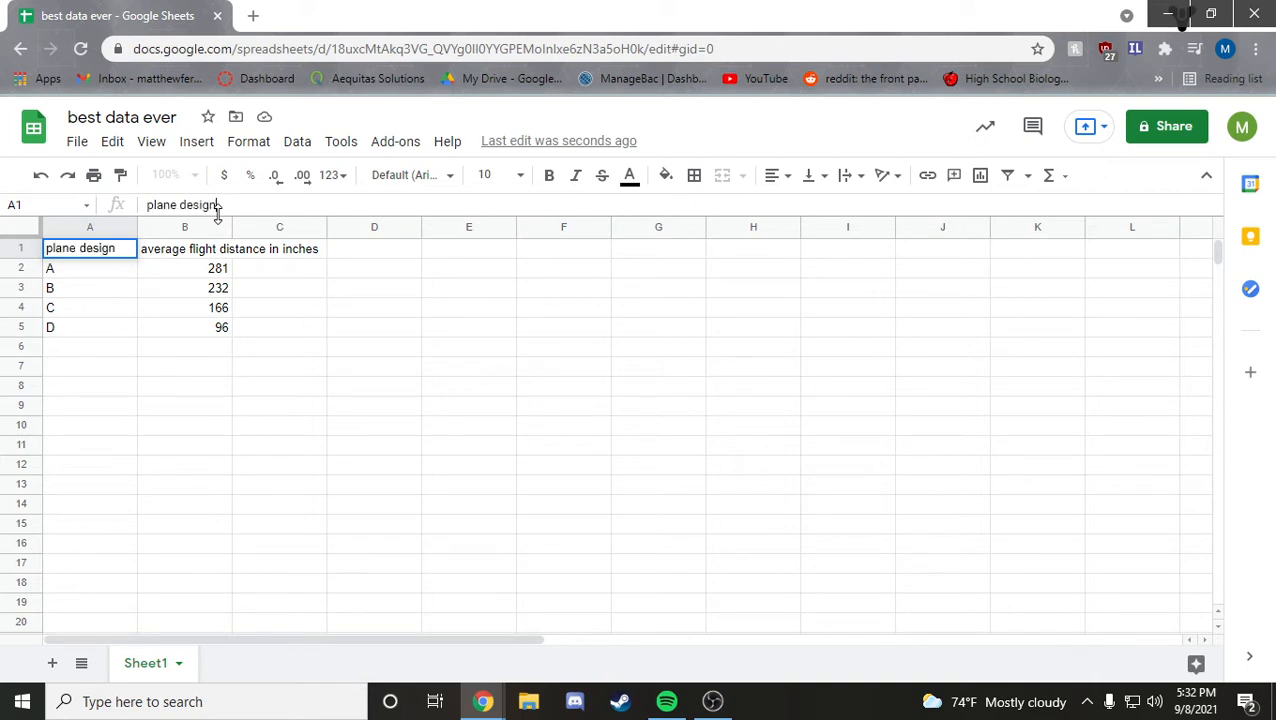
left_click(69, 268)
left_click(64, 287)
left_click(68, 308)
left_click(70, 327)
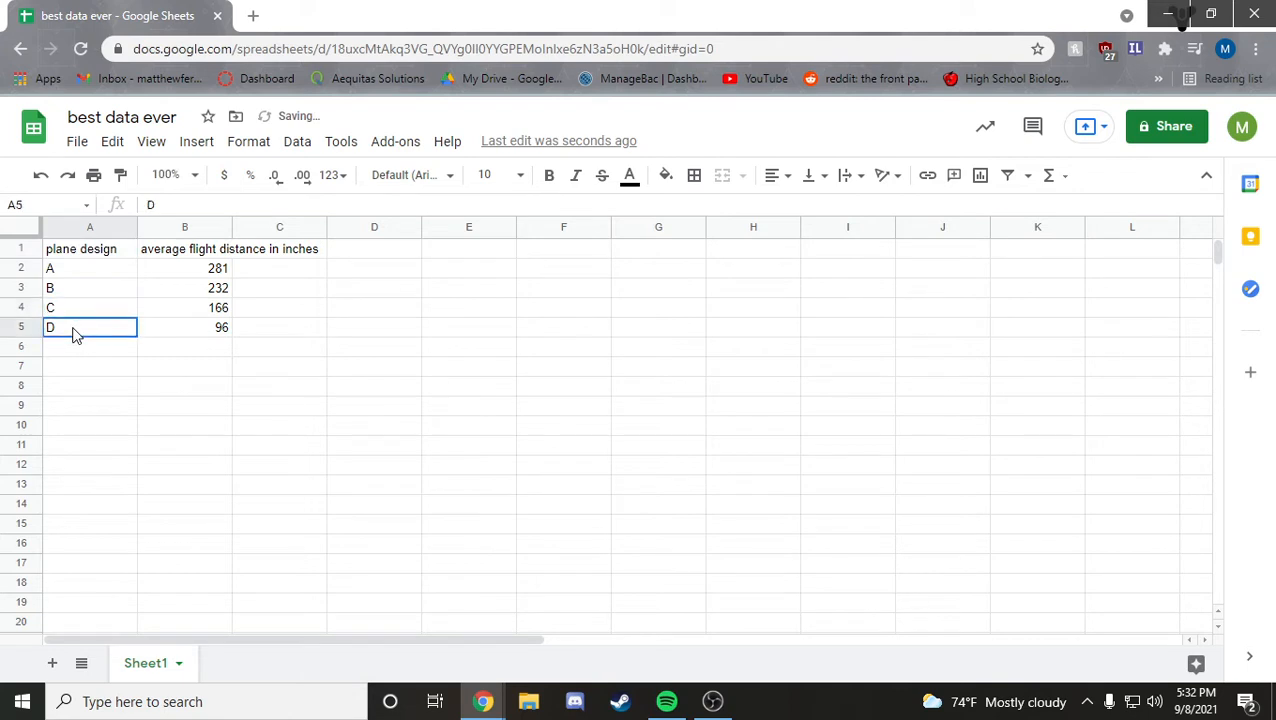
left_click(72, 271)
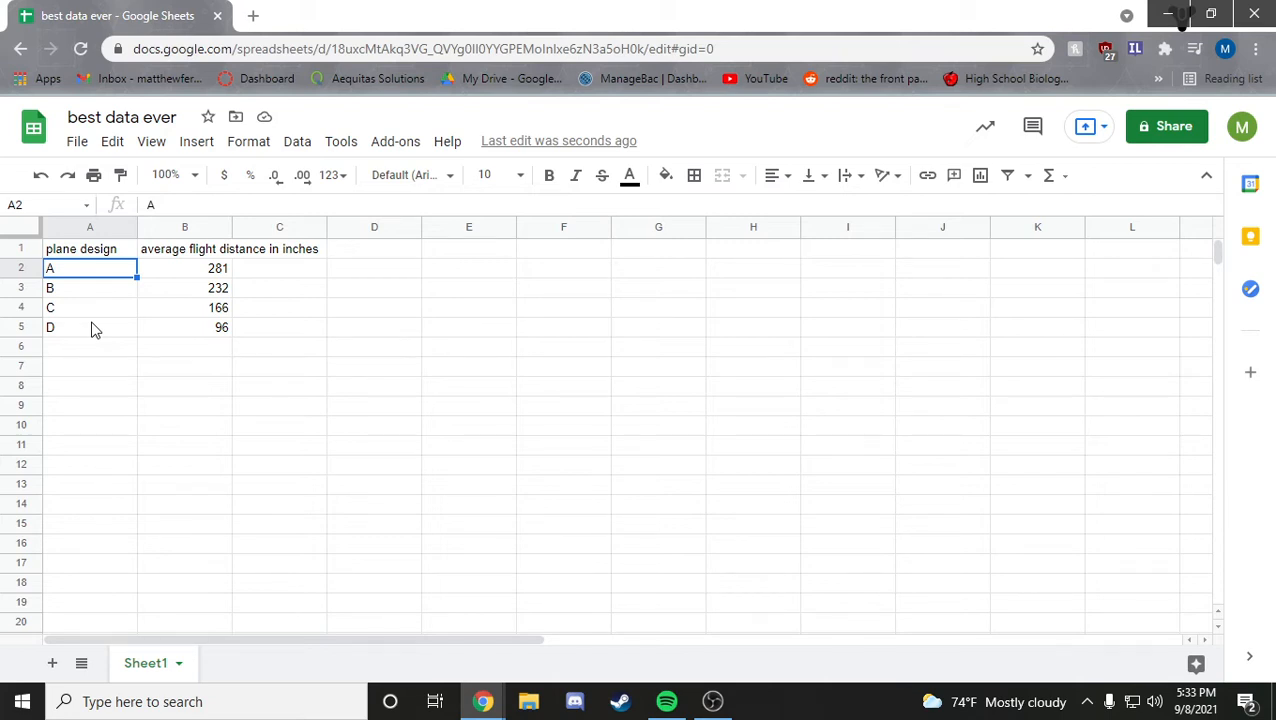
Step: Overwrite the header in cell A1 with "manipulation"
left_click(106, 256)
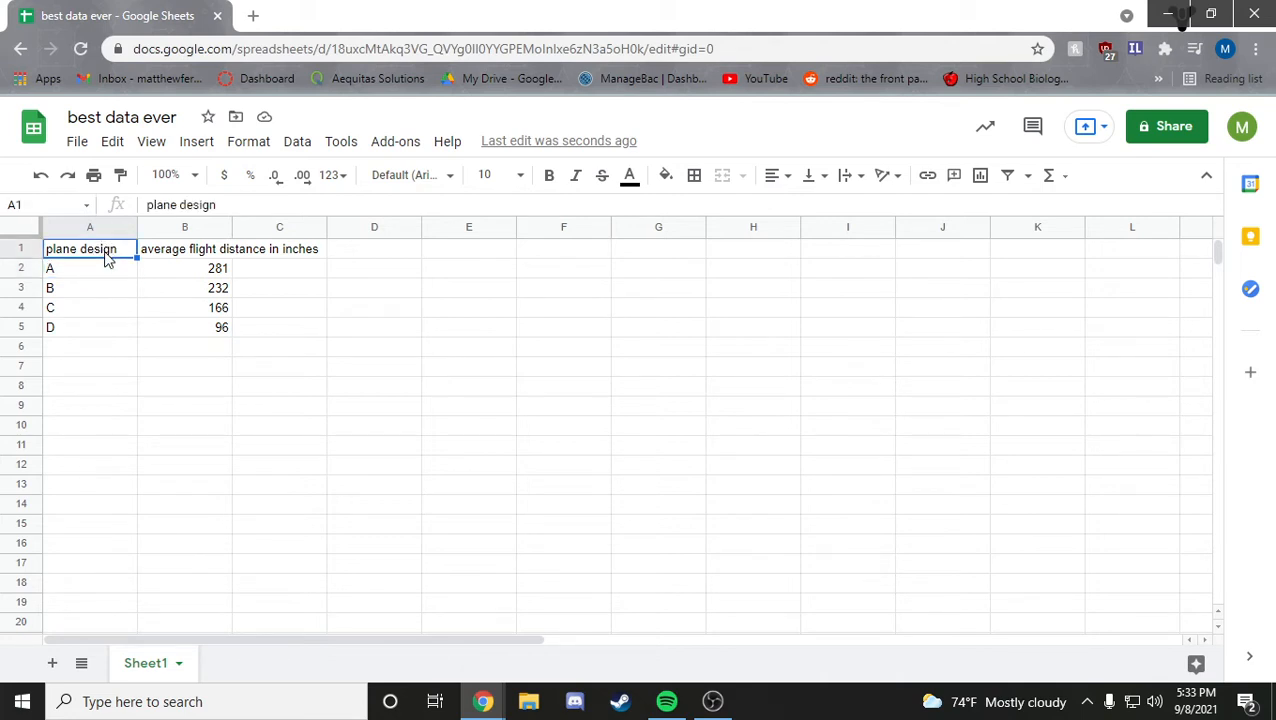
triple_click(227, 205)
type("m")
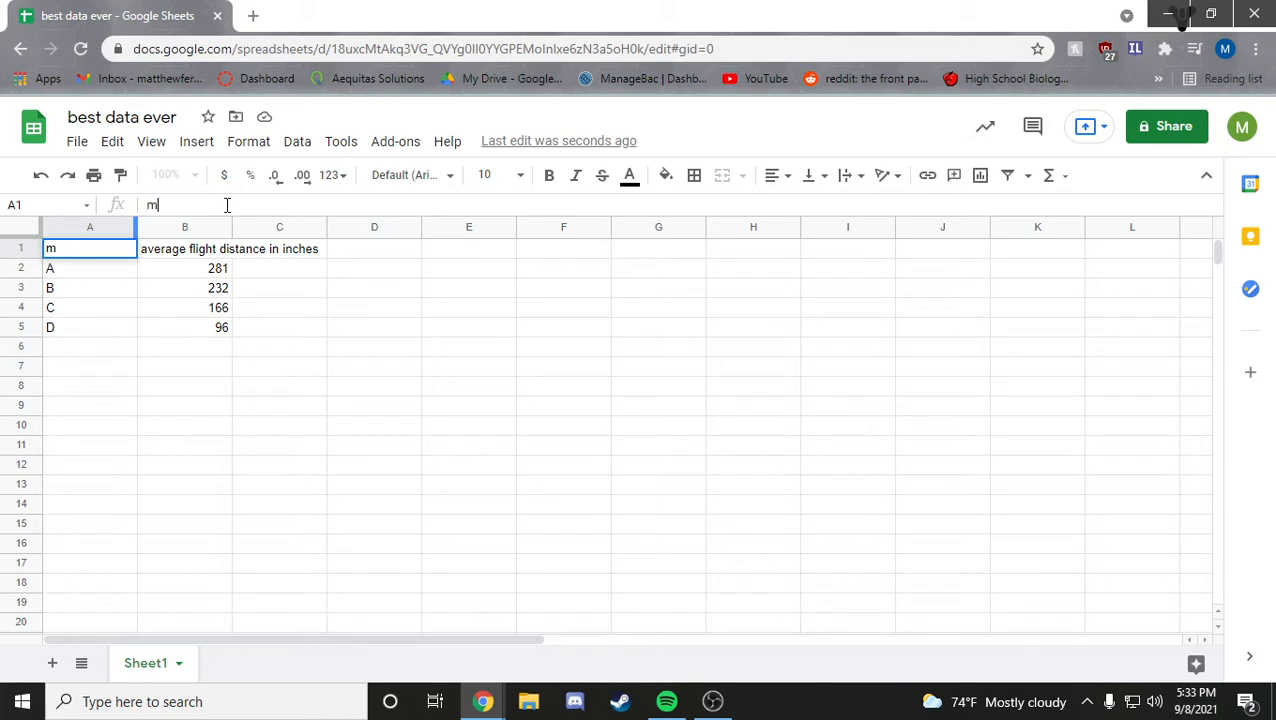
type("anipulation")
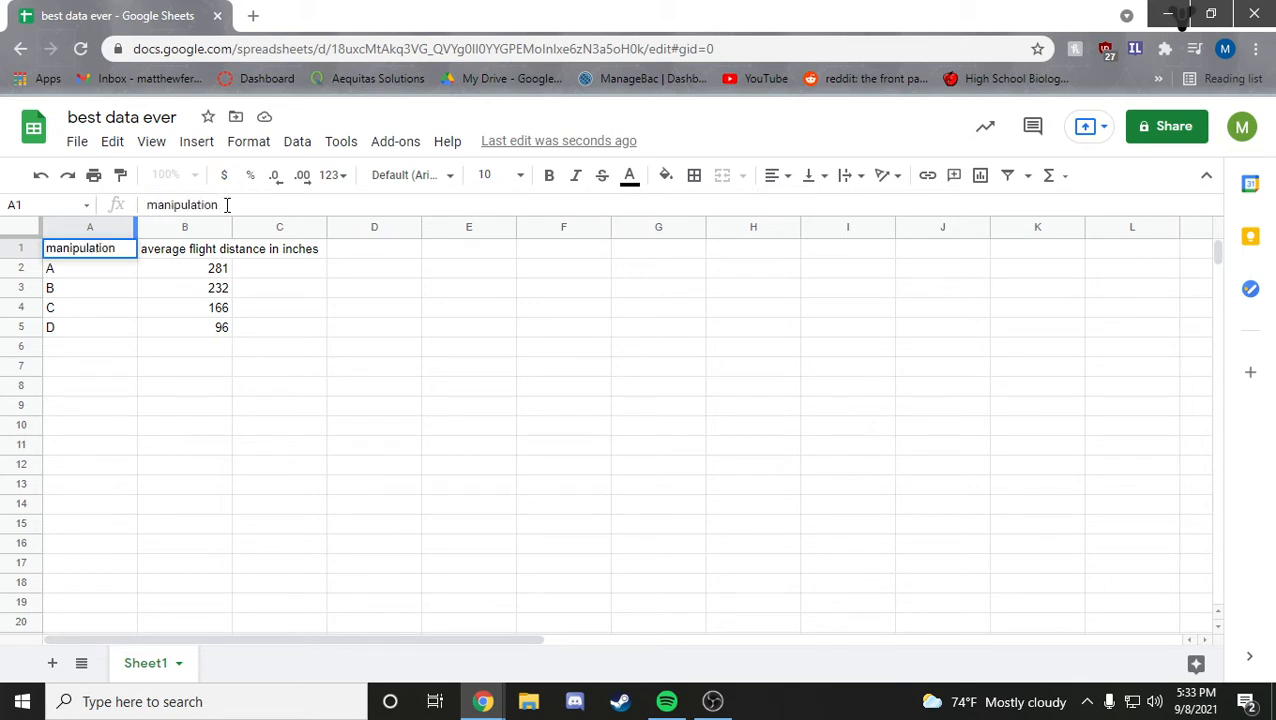
Step: Clear the header text in cell A1 and enter "plane design" instead
key("BackSpace")
key("BackSpace")
key("BackSpace")
key("BackSpace")
key("BackSpace")
key("BackSpace")
key("BackSpace")
key("BackSpace")
key("BackSpace")
key("BackSpace")
key("BackSpace")
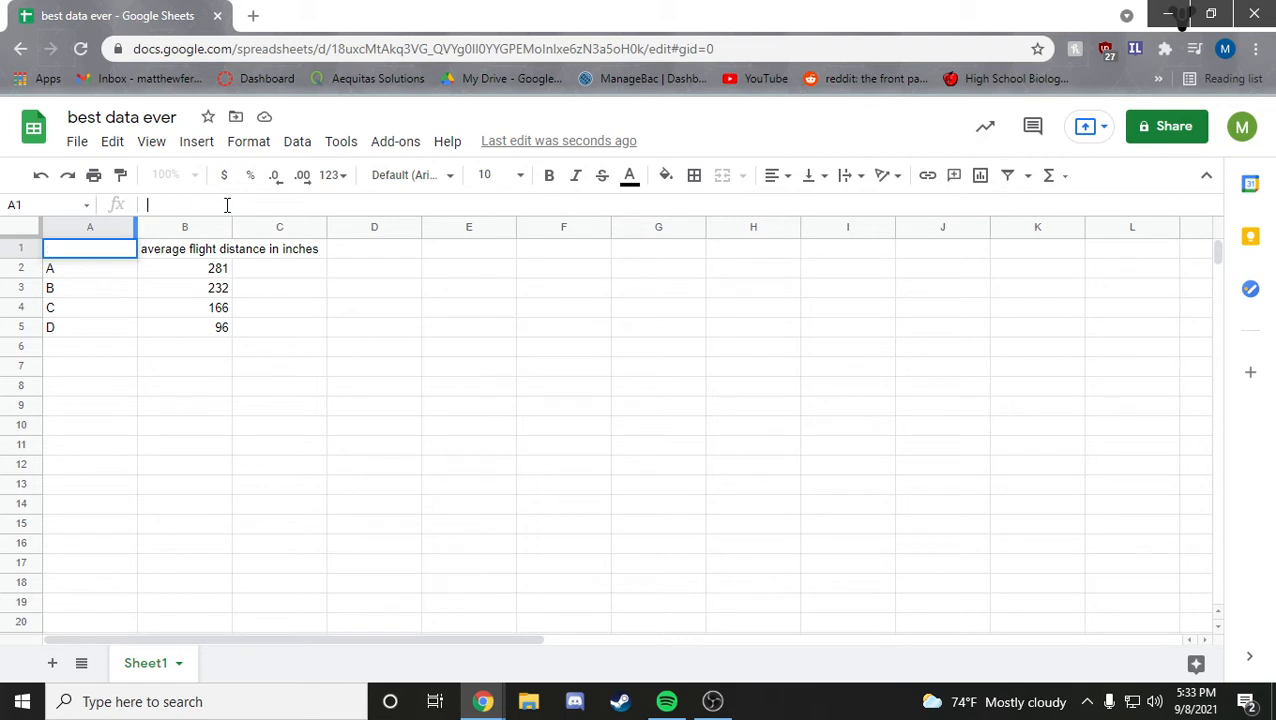
type("plane deisgn")
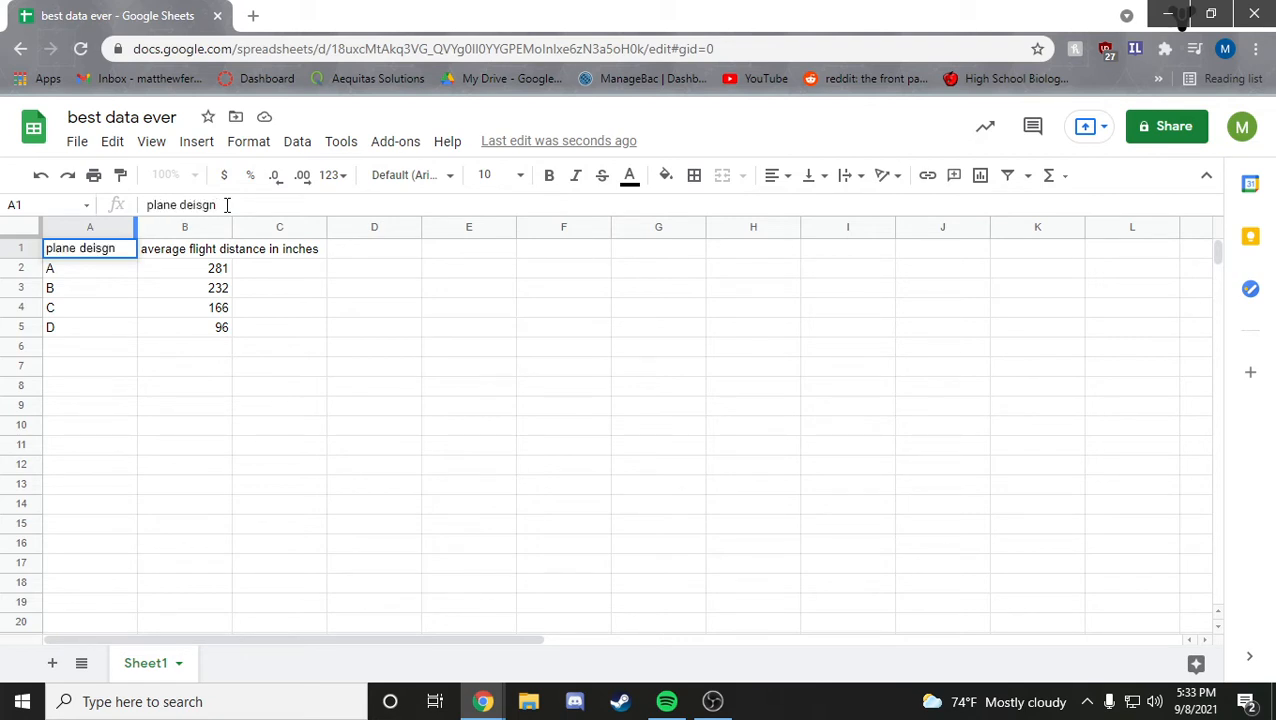
key("BackSpace")
key("BackSpace")
key("BackSpace")
key("BackSpace")
type("sign")
key("Return")
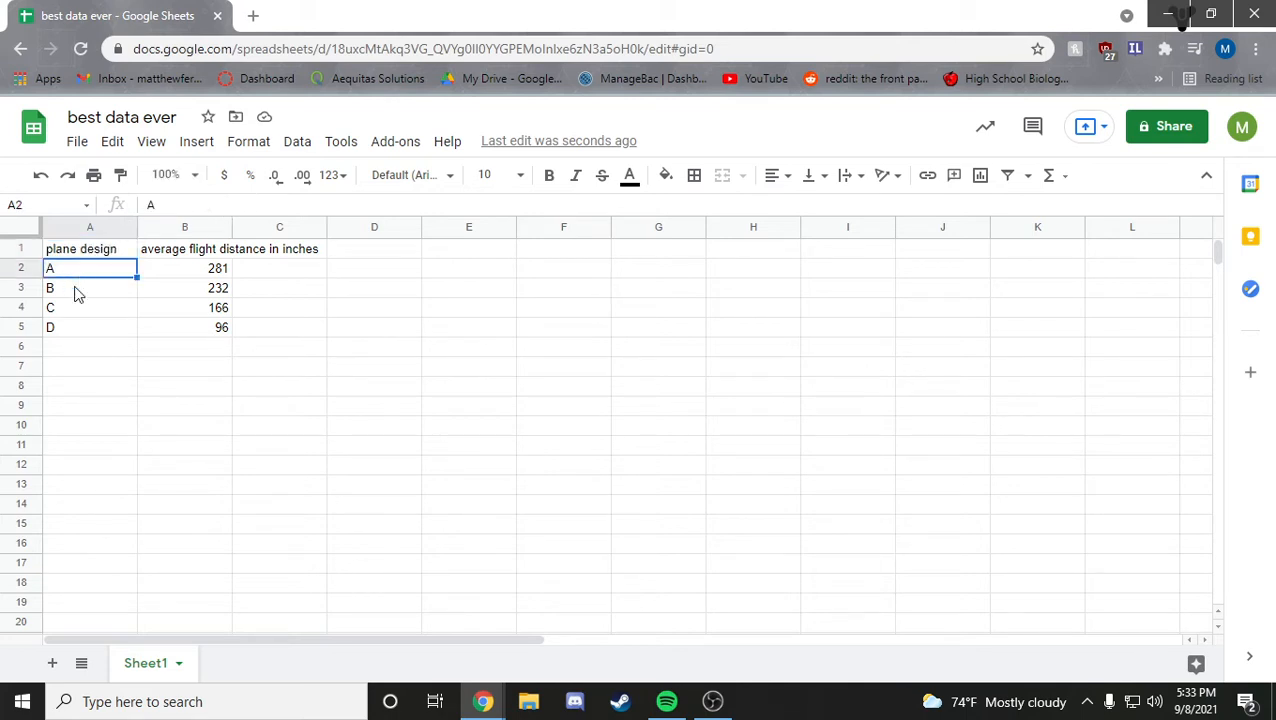
left_click(78, 293)
left_click(80, 312)
left_click(80, 332)
left_click(60, 290)
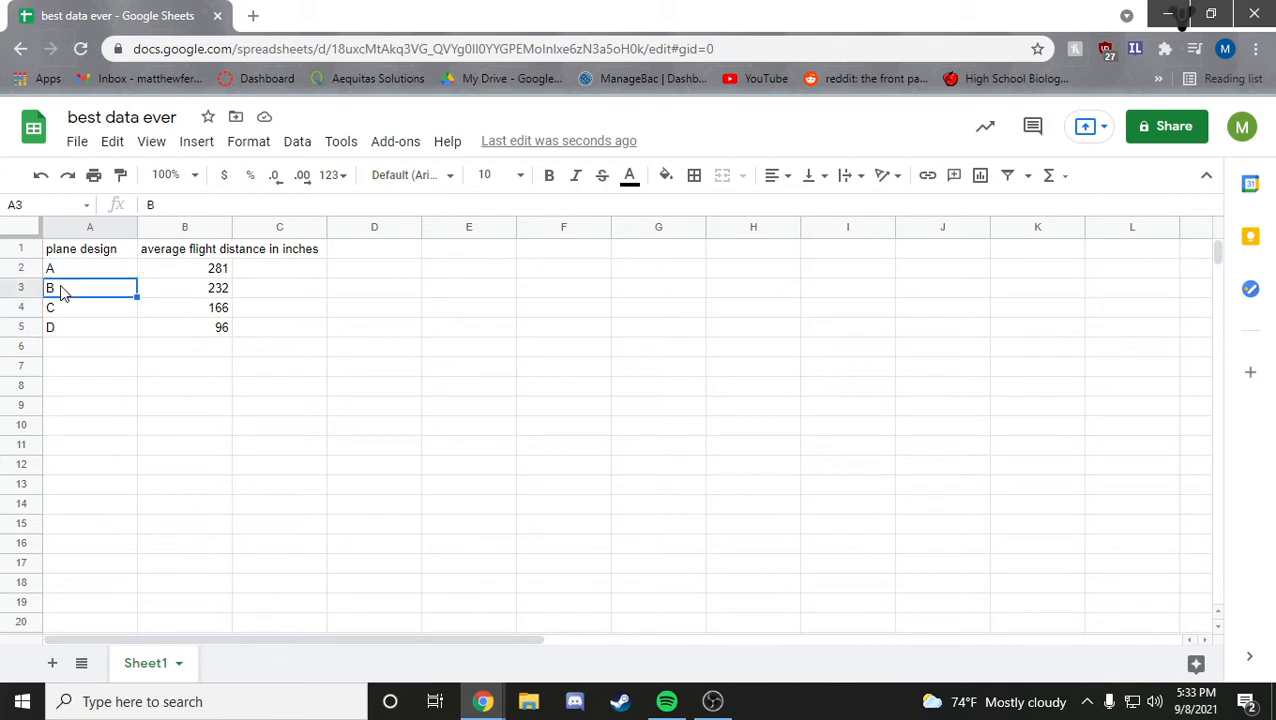
left_click(72, 312)
left_click(80, 328)
Step: Examine the wording and unit of the average flight distance header in B1 and the distance values below it
left_click(184, 256)
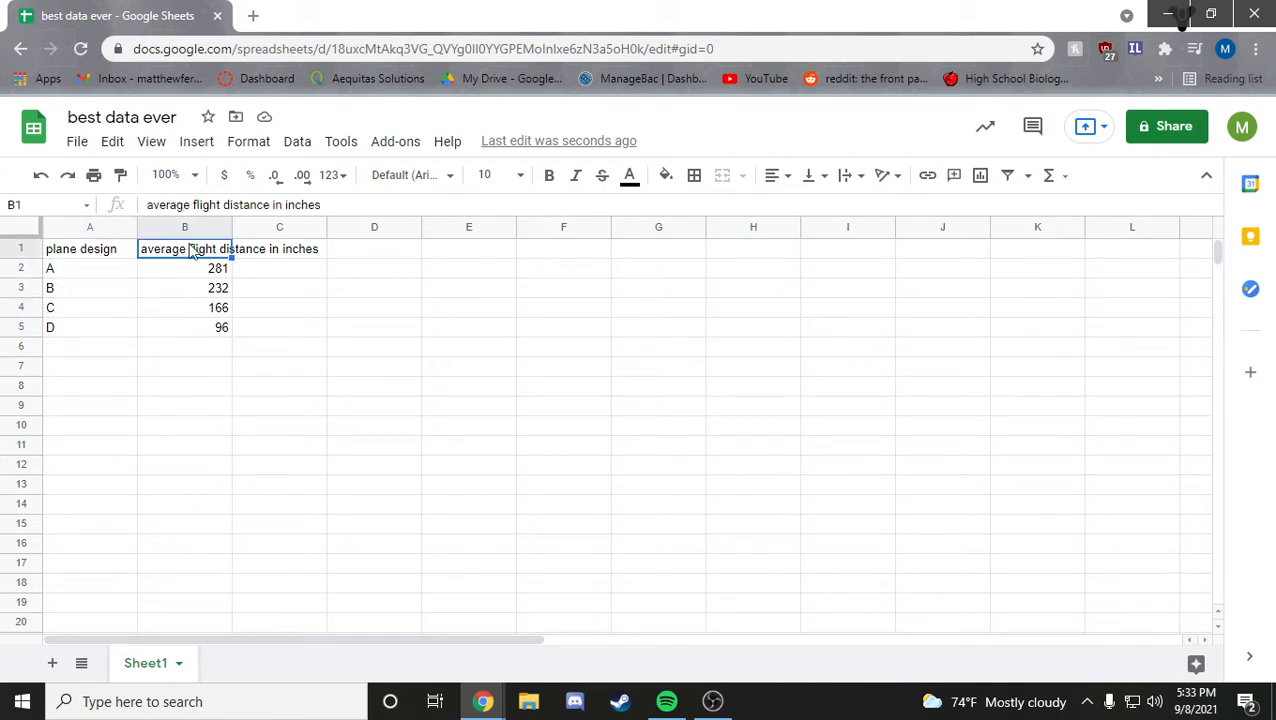
mouse_move(334, 204)
left_mouse_down()
mouse_move(145, 218)
mouse_move(182, 205)
mouse_move(323, 205)
left_mouse_up()
left_click(192, 205)
left_click(280, 205)
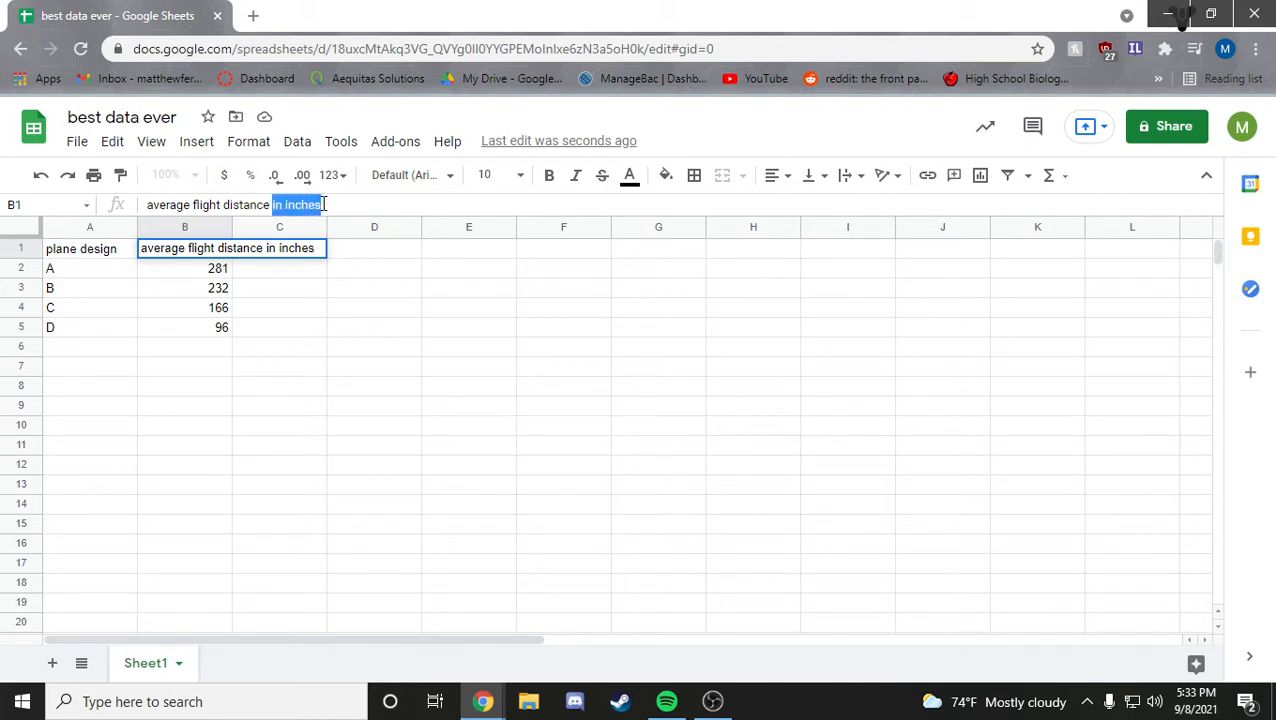
left_click(328, 205)
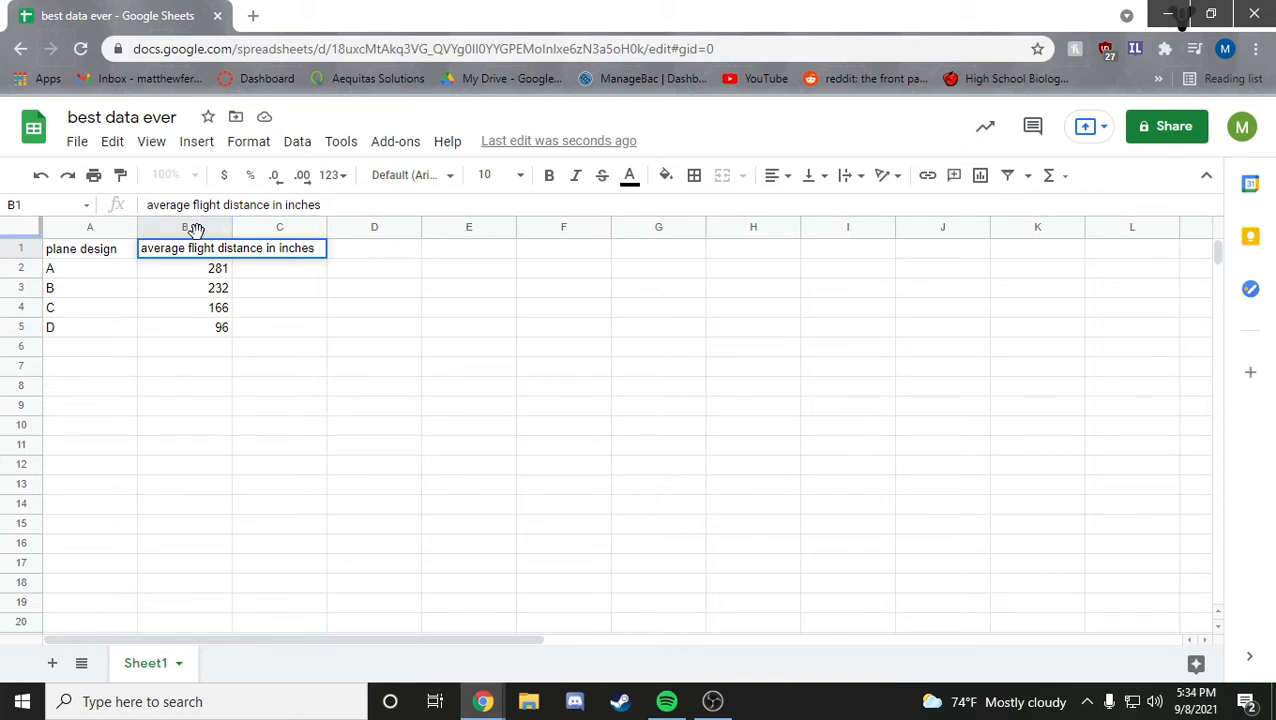
left_click_drag(190, 205, 143, 220)
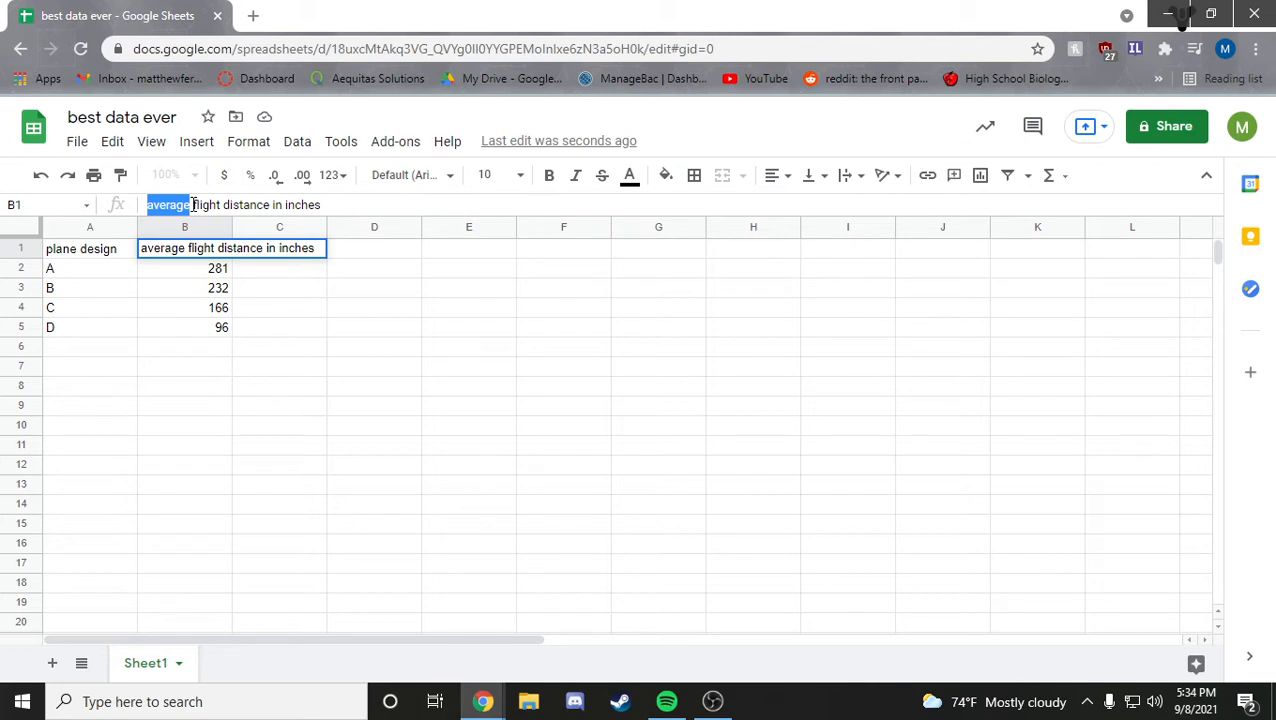
left_click(197, 265)
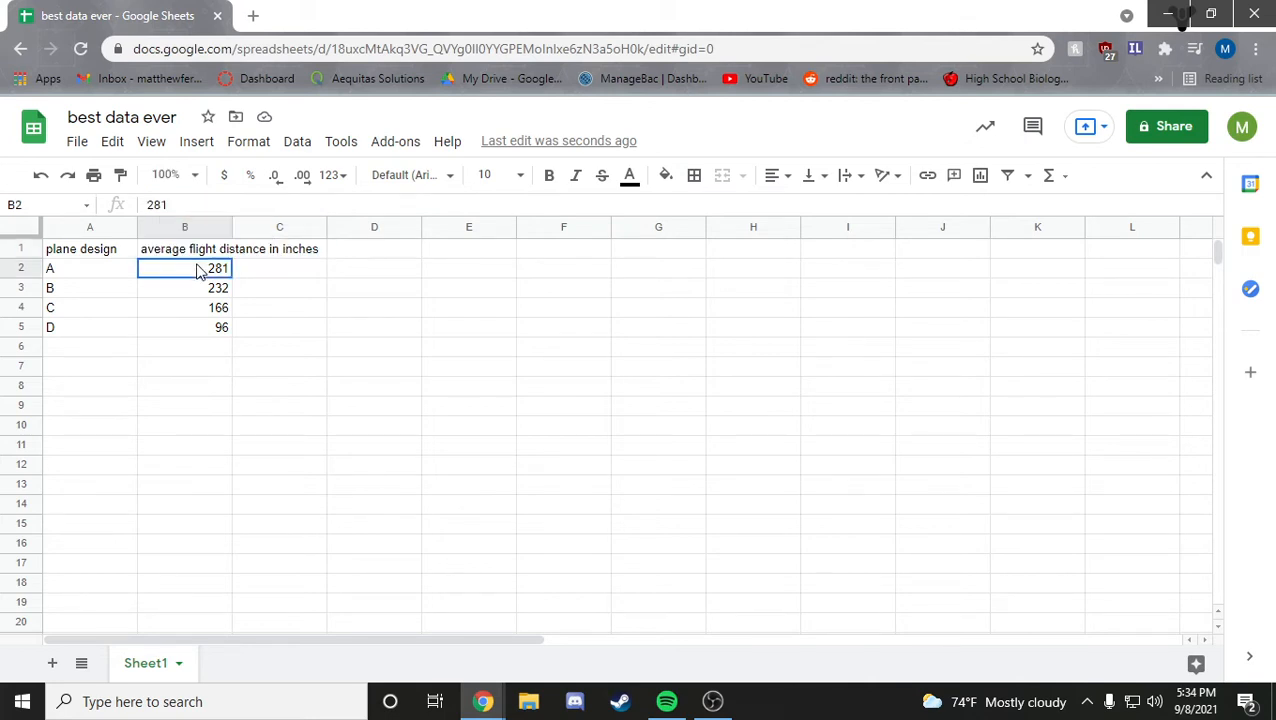
left_click(197, 290)
left_click(193, 308)
left_click(193, 328)
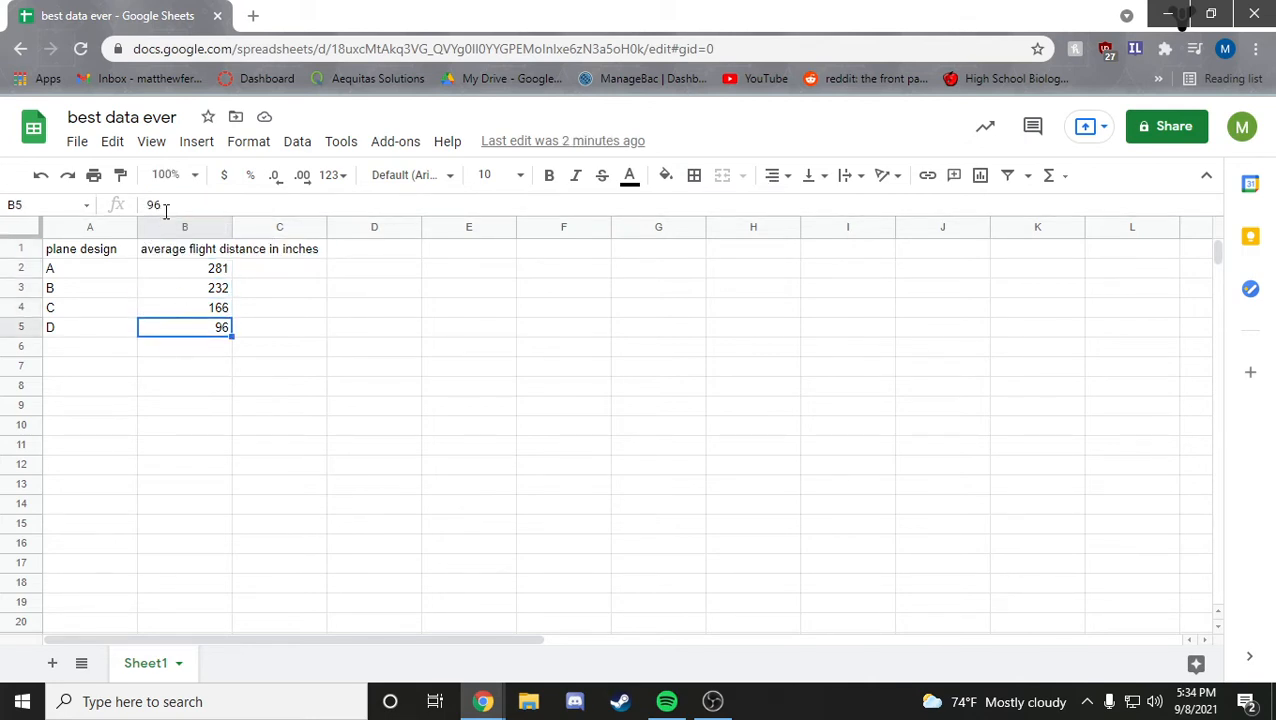
left_click(187, 252)
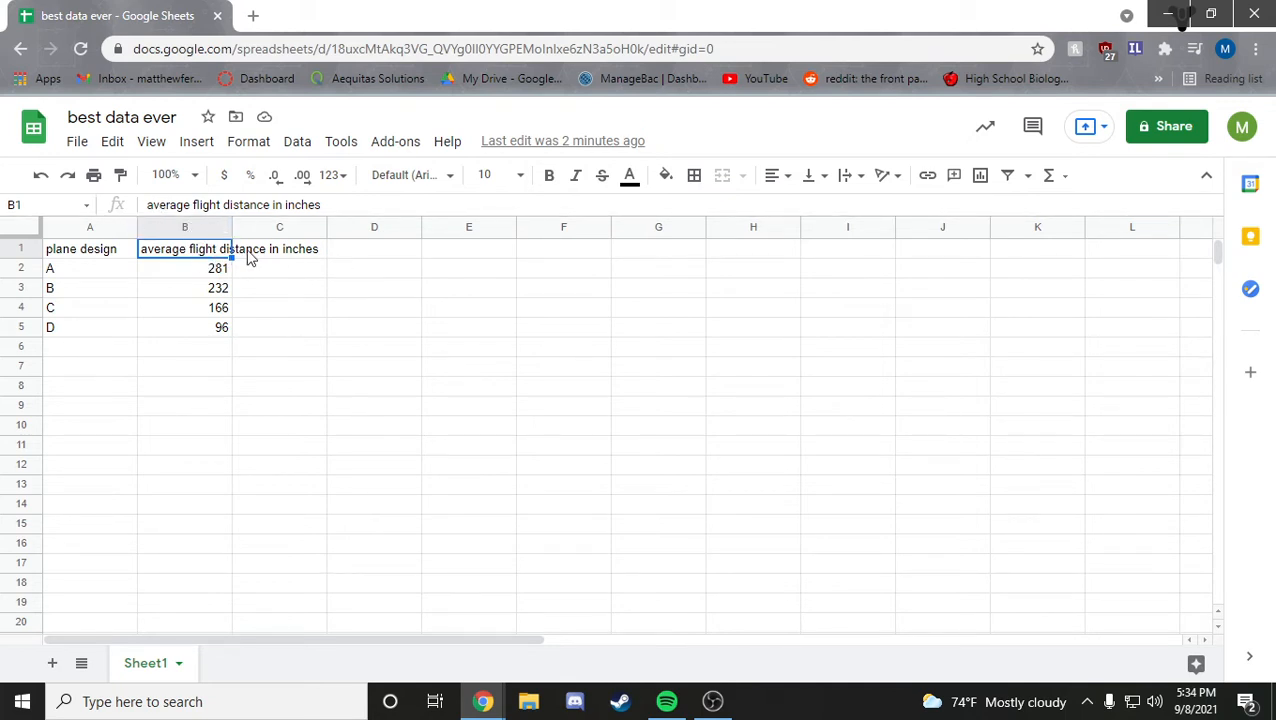
Step: Insert three blank columns between the plane design column and the average flight distance column
right_click(184, 268)
left_click(263, 386)
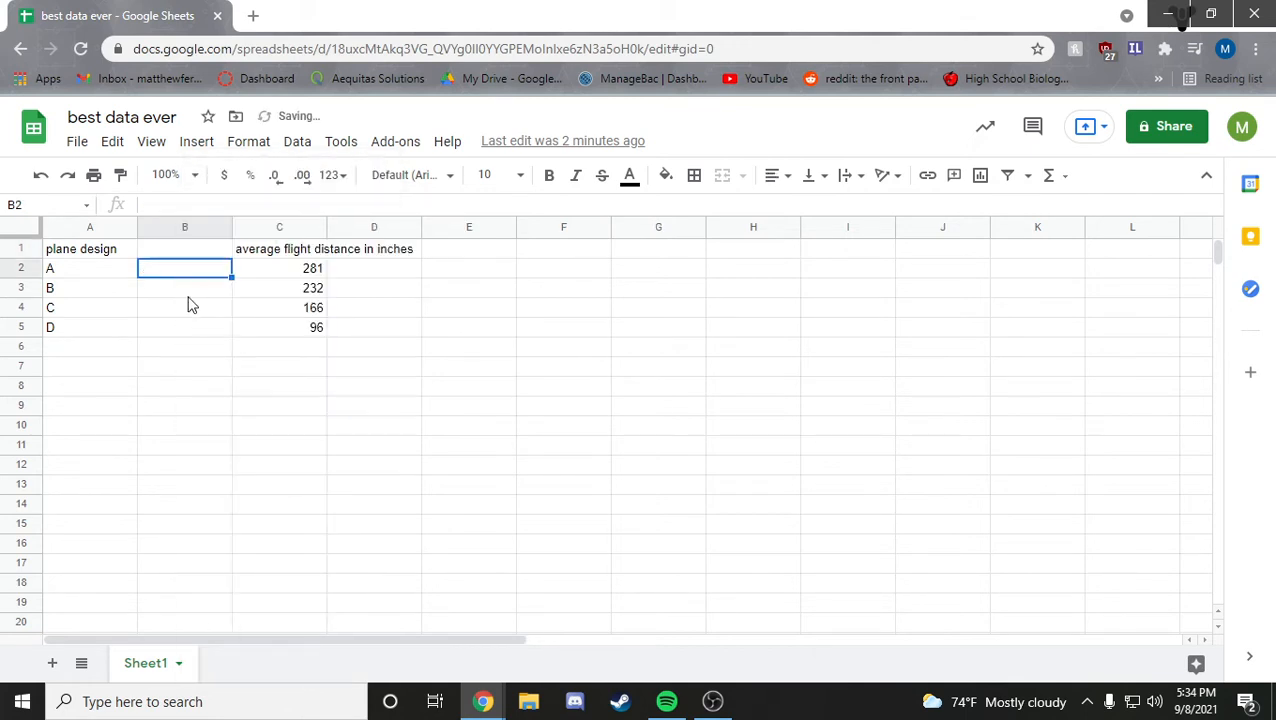
right_click(184, 278)
left_click(264, 384)
right_click(194, 287)
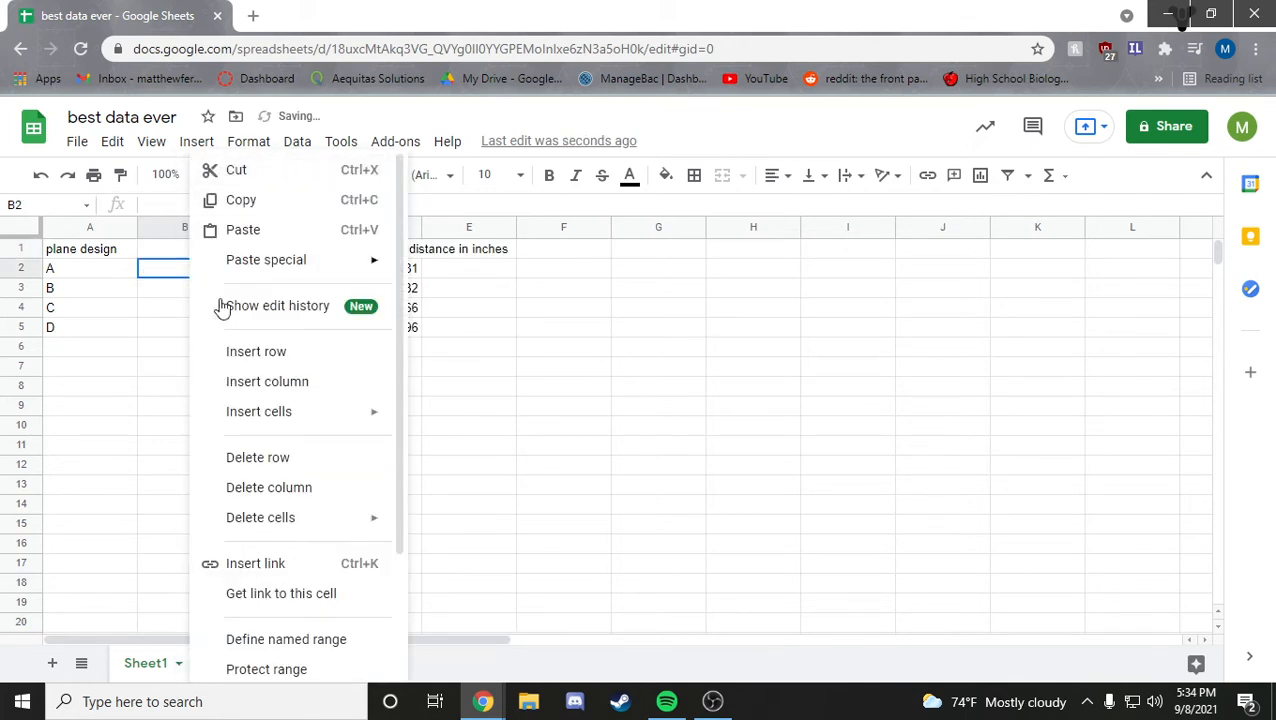
left_click(265, 386)
left_click(180, 252)
left_click(194, 302)
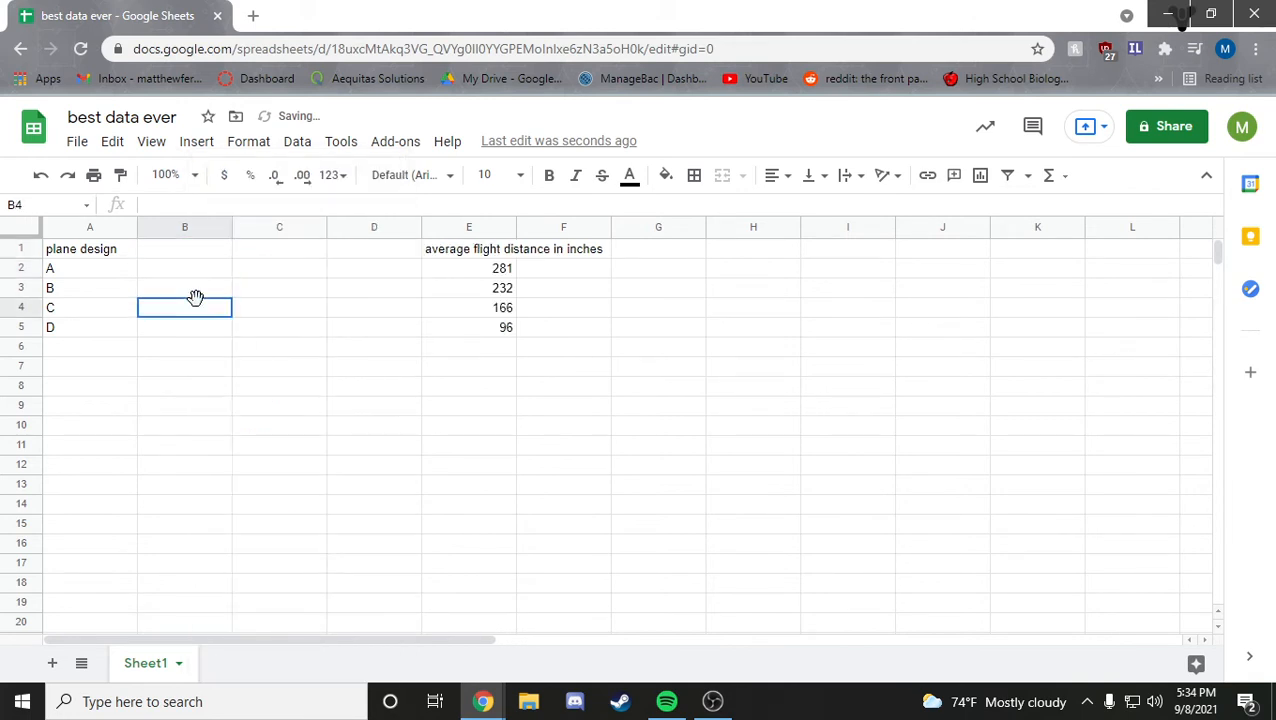
left_click(197, 327)
left_click(188, 270)
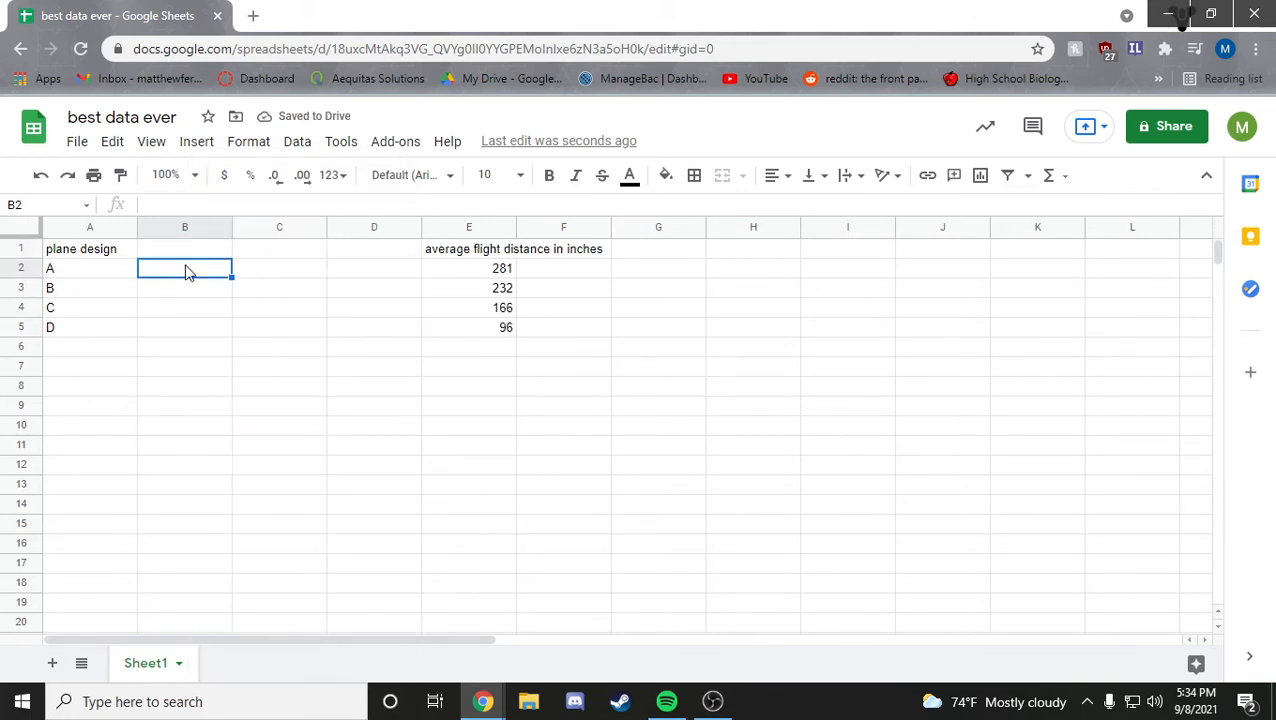
left_click(288, 274)
left_click(378, 278)
left_click(483, 278)
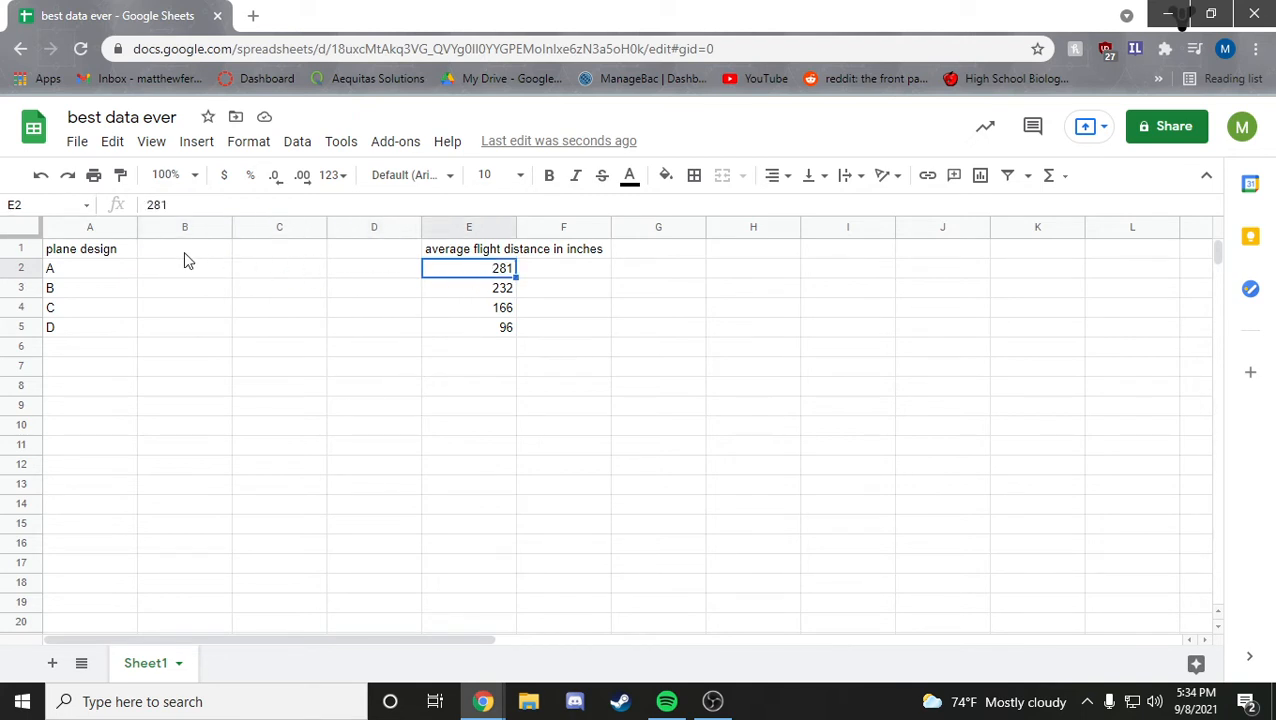
Step: Undo the three column insertions
left_click(42, 180)
left_click(42, 180)
left_click(42, 180)
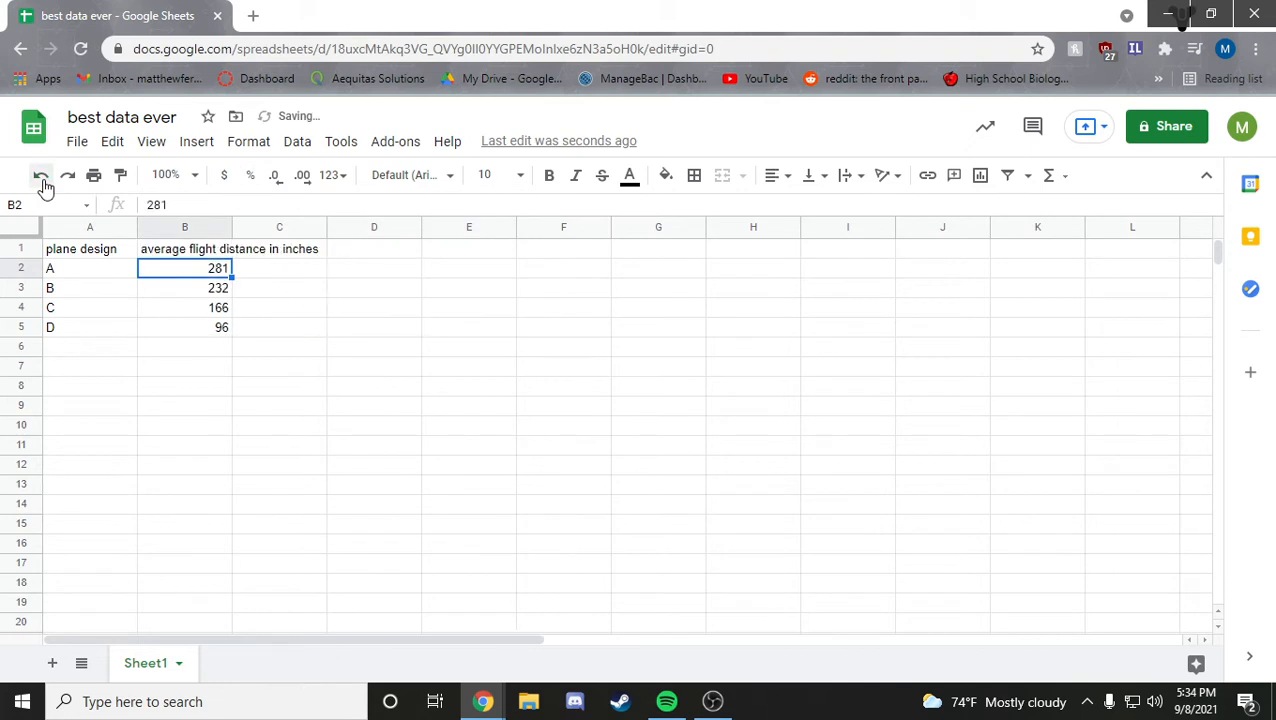
Step: Review the average flight distance header and the distance entered for each plane design in column B
left_click(188, 251)
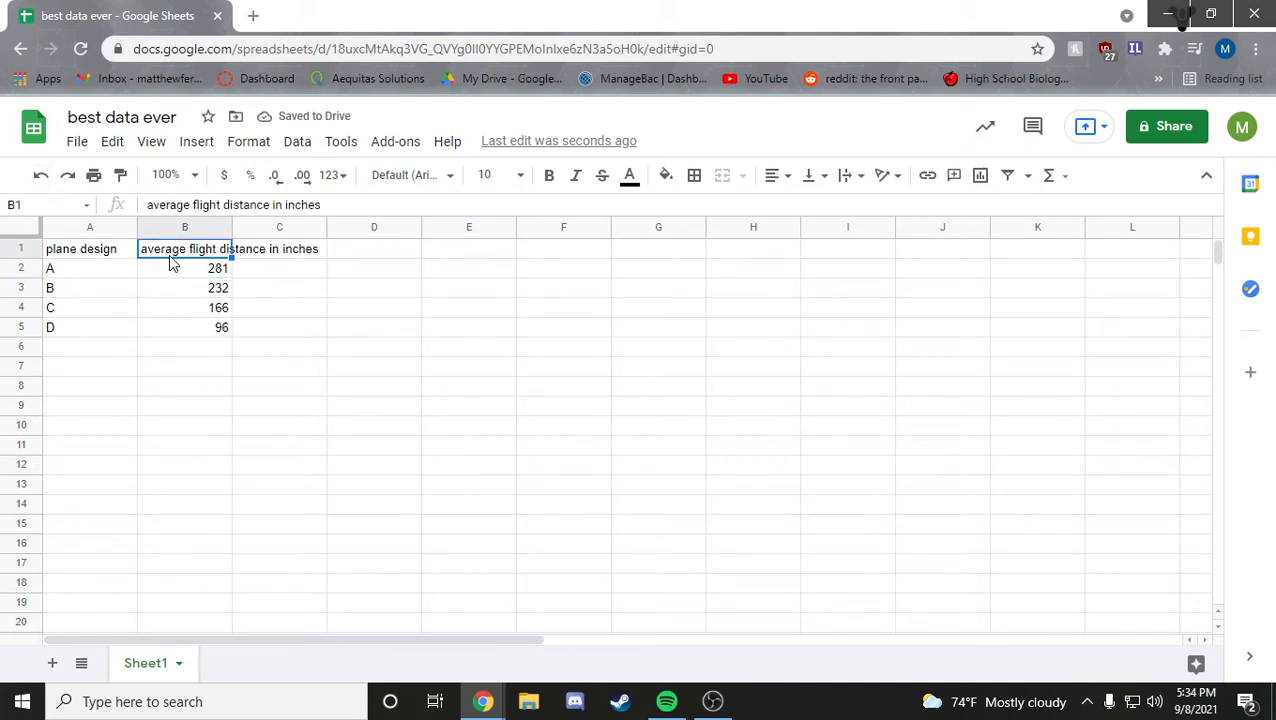
left_click(185, 267)
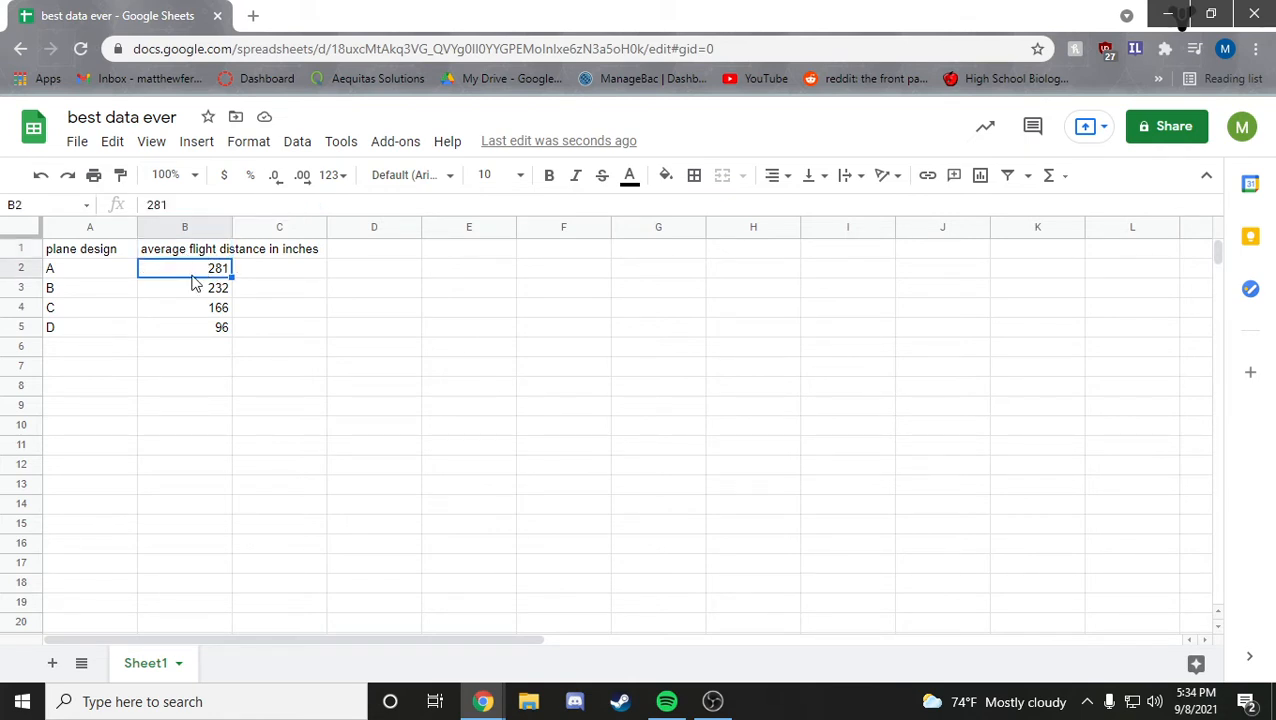
left_click(182, 292)
left_click(186, 311)
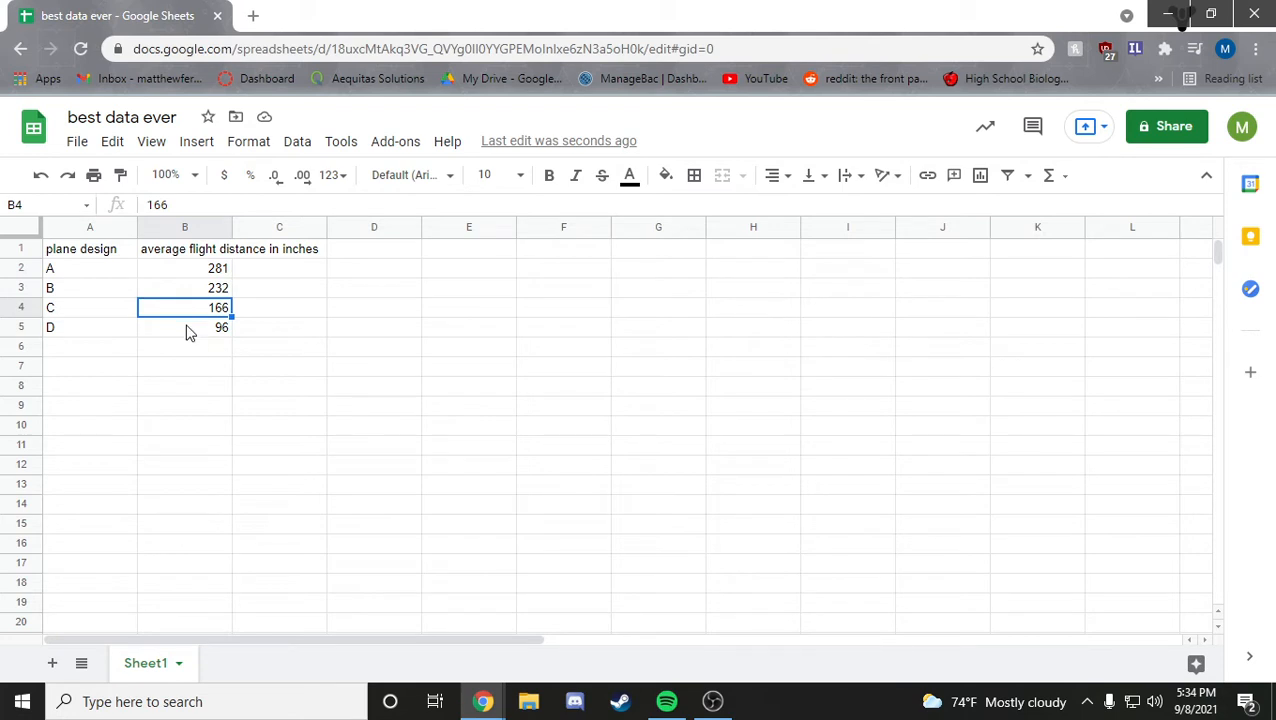
left_click(189, 330)
key("Up")
key("Up")
key("Up")
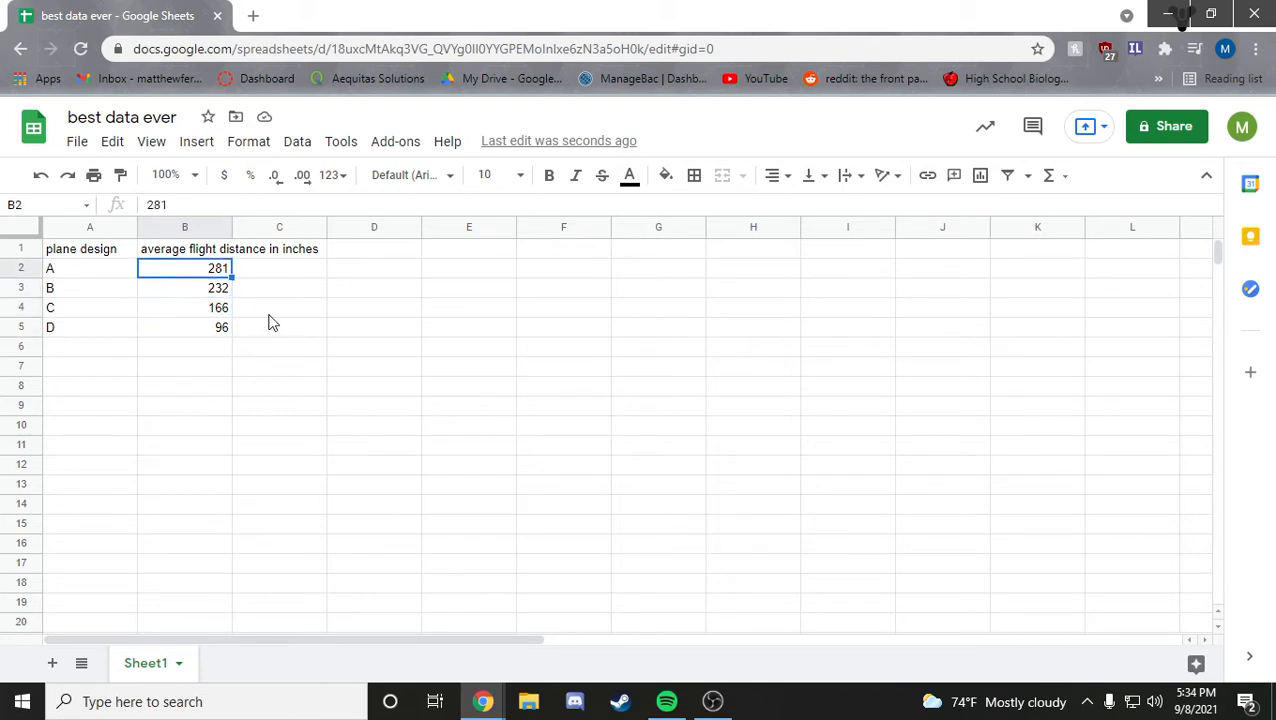
Step: Select the whole data table A1:B5, headers included, and clear the selection again
left_click(97, 250)
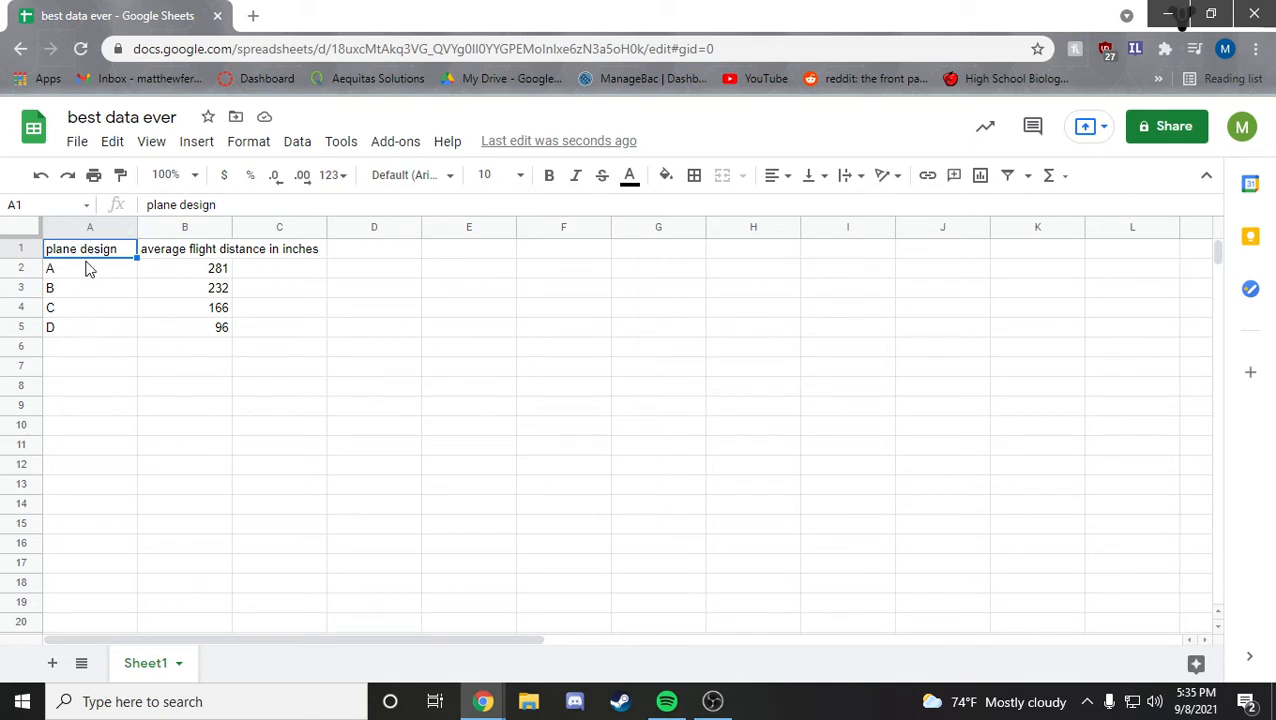
left_click(196, 335)
left_click(116, 253)
left_click_drag(133, 270, 191, 331)
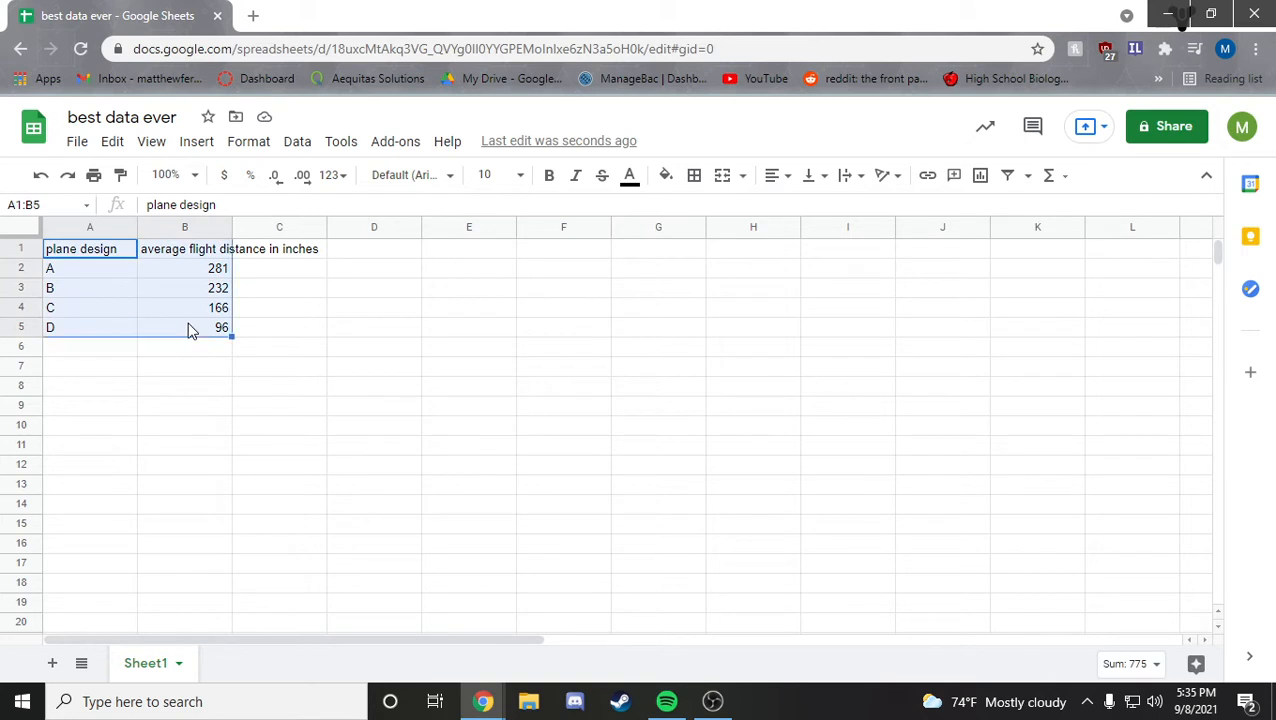
left_click(266, 291)
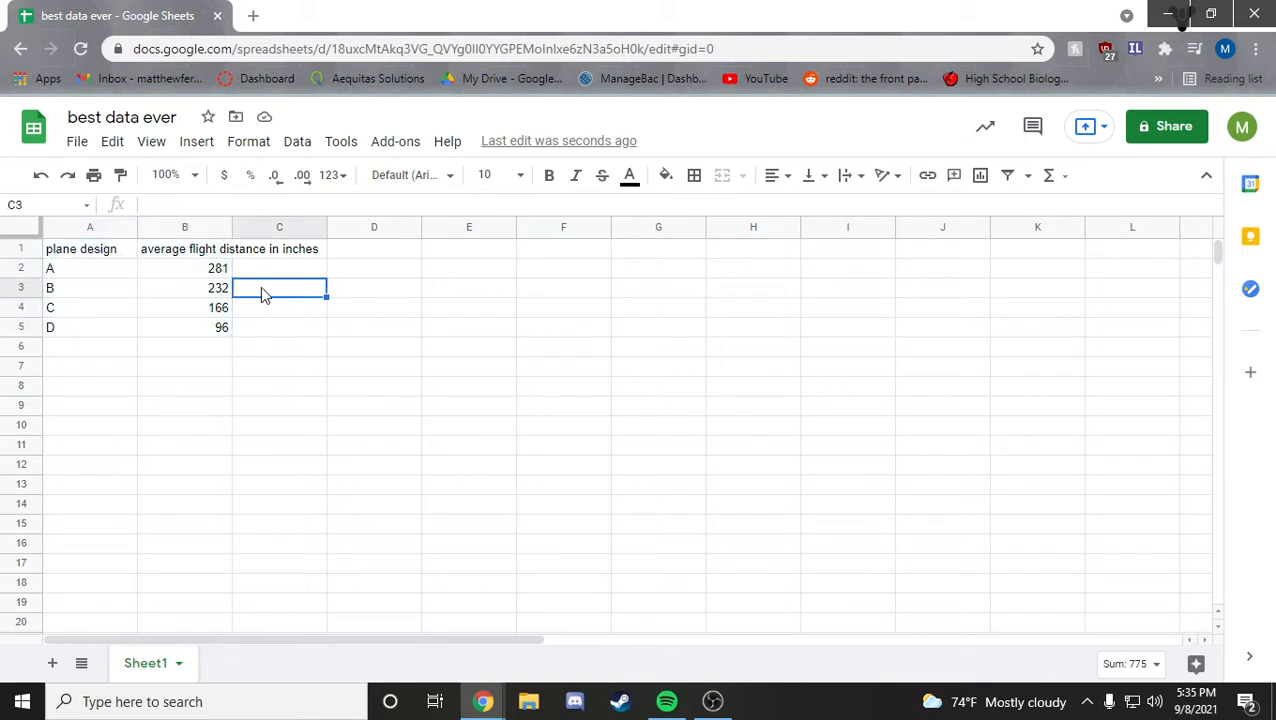
Step: Fill the plane design header from A1 down through A16 and undo the fill
left_click(118, 256)
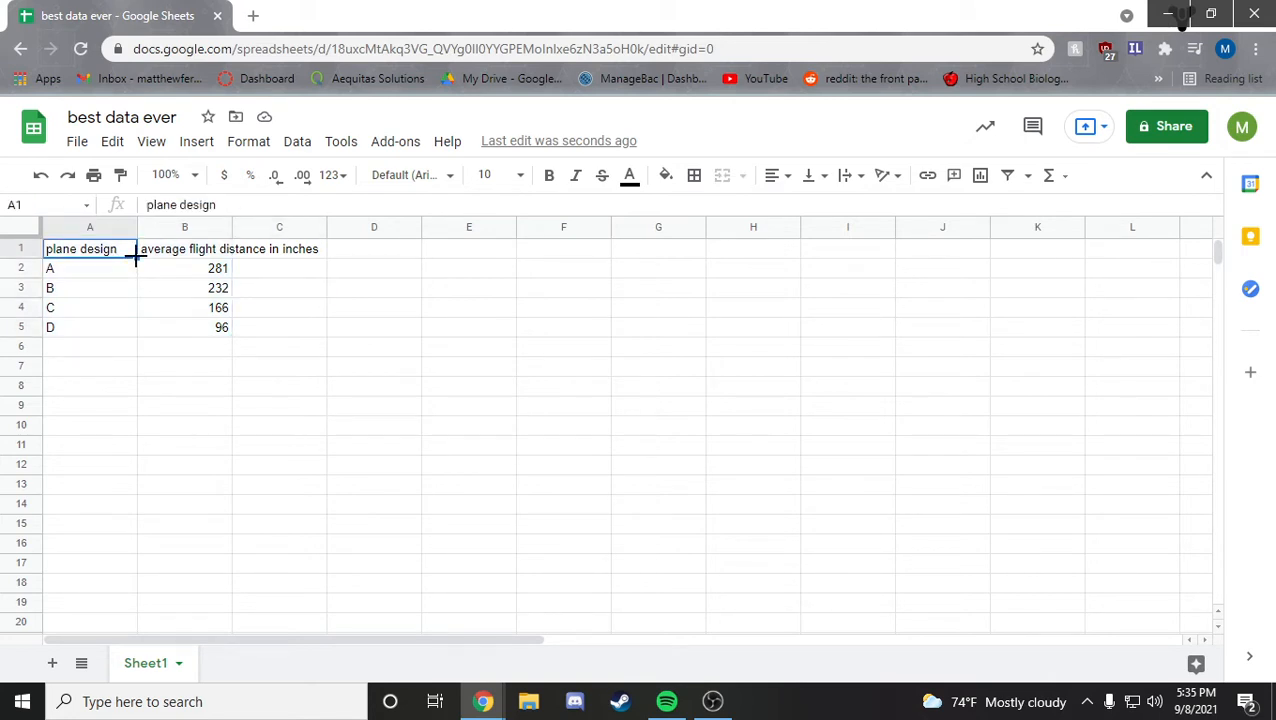
left_click_drag(135, 256, 140, 548)
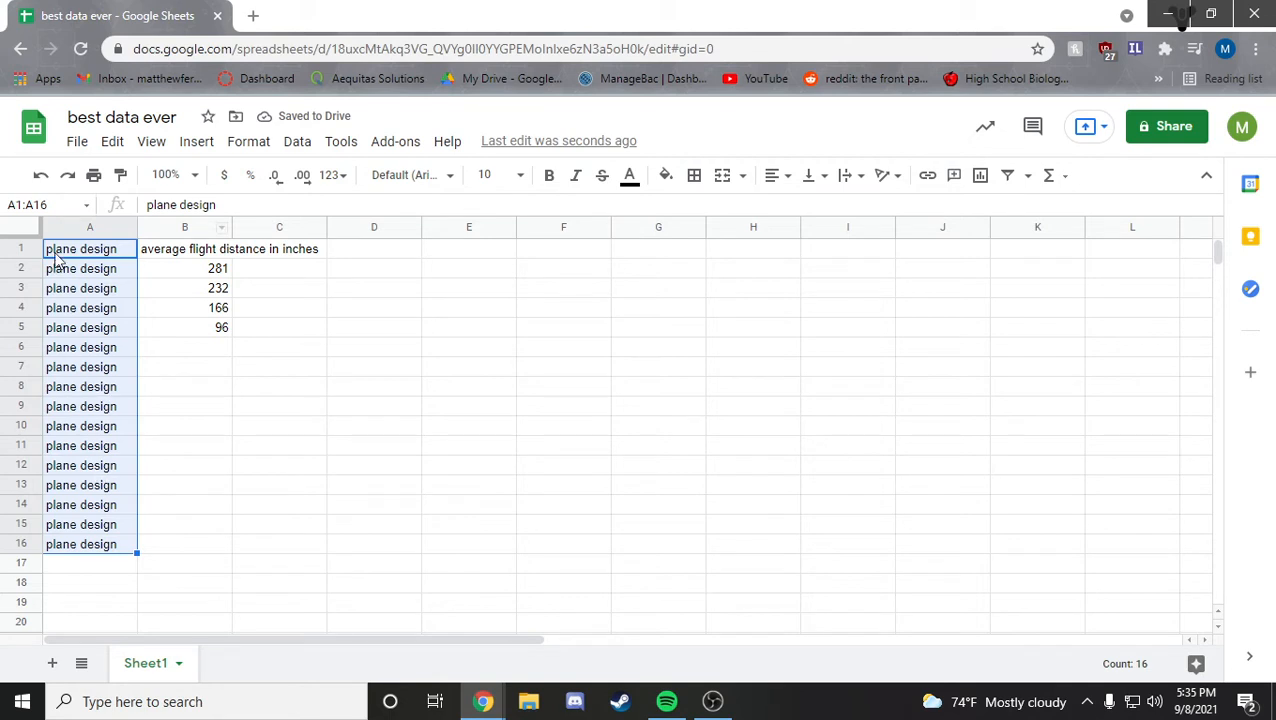
left_click(41, 175)
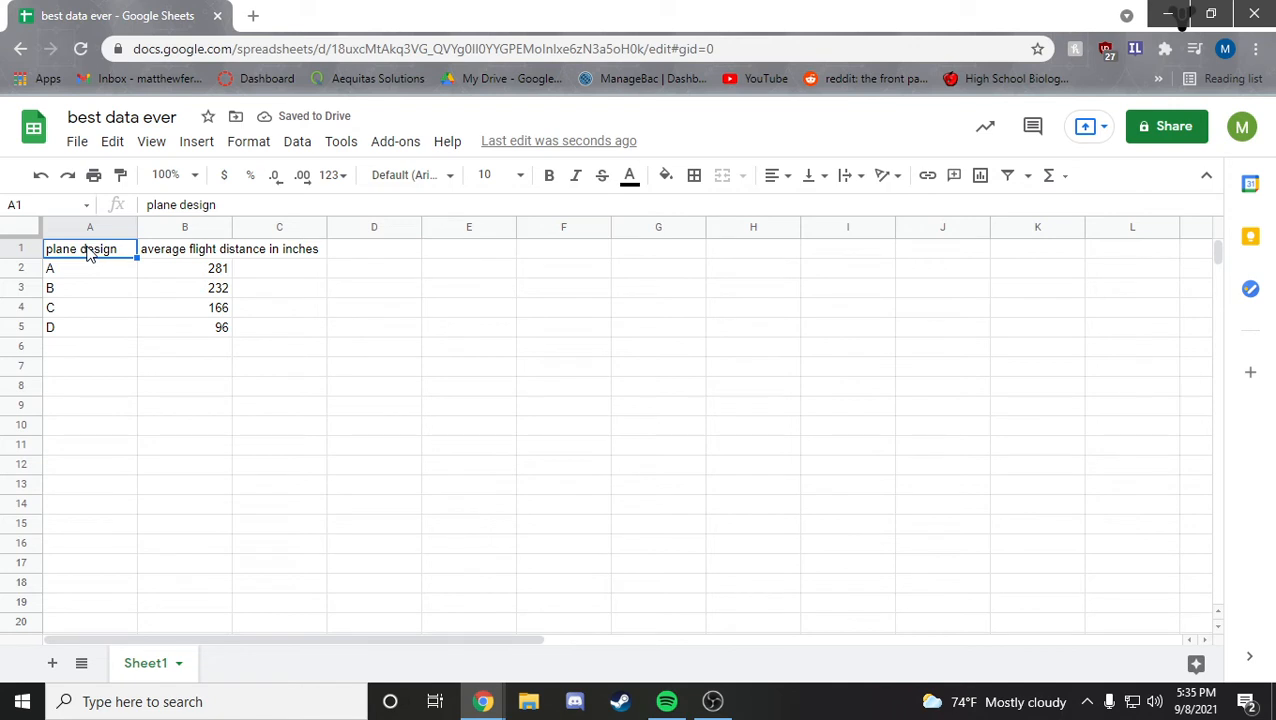
Step: Widen column B to fit its header and insert a chart from the data range A1:B5
left_click_drag(100, 259, 193, 338)
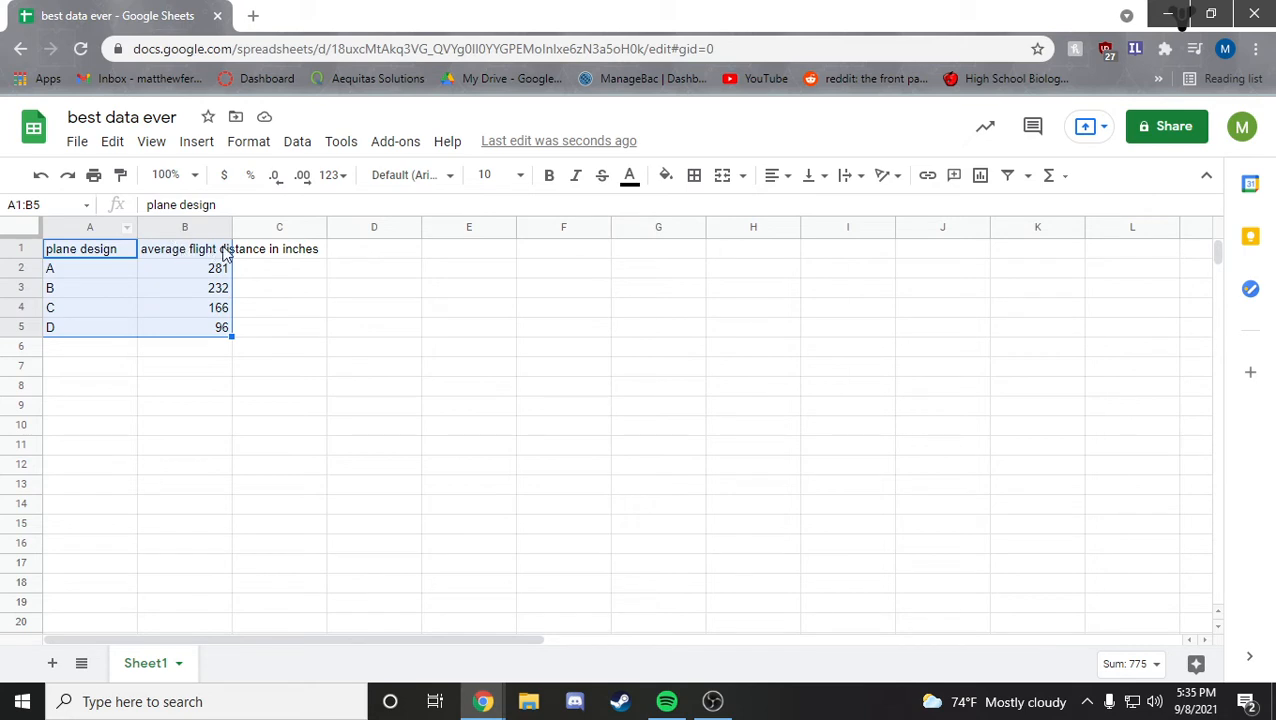
left_click_drag(232, 225, 328, 224)
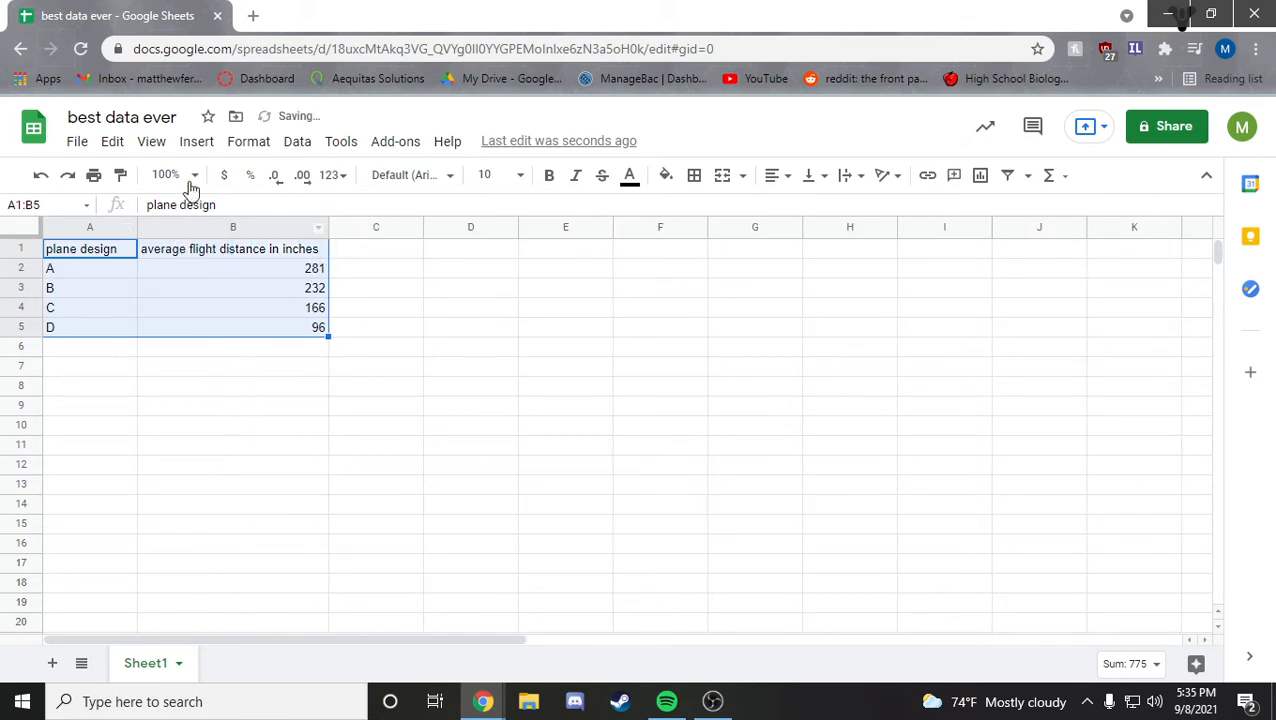
left_click(194, 145)
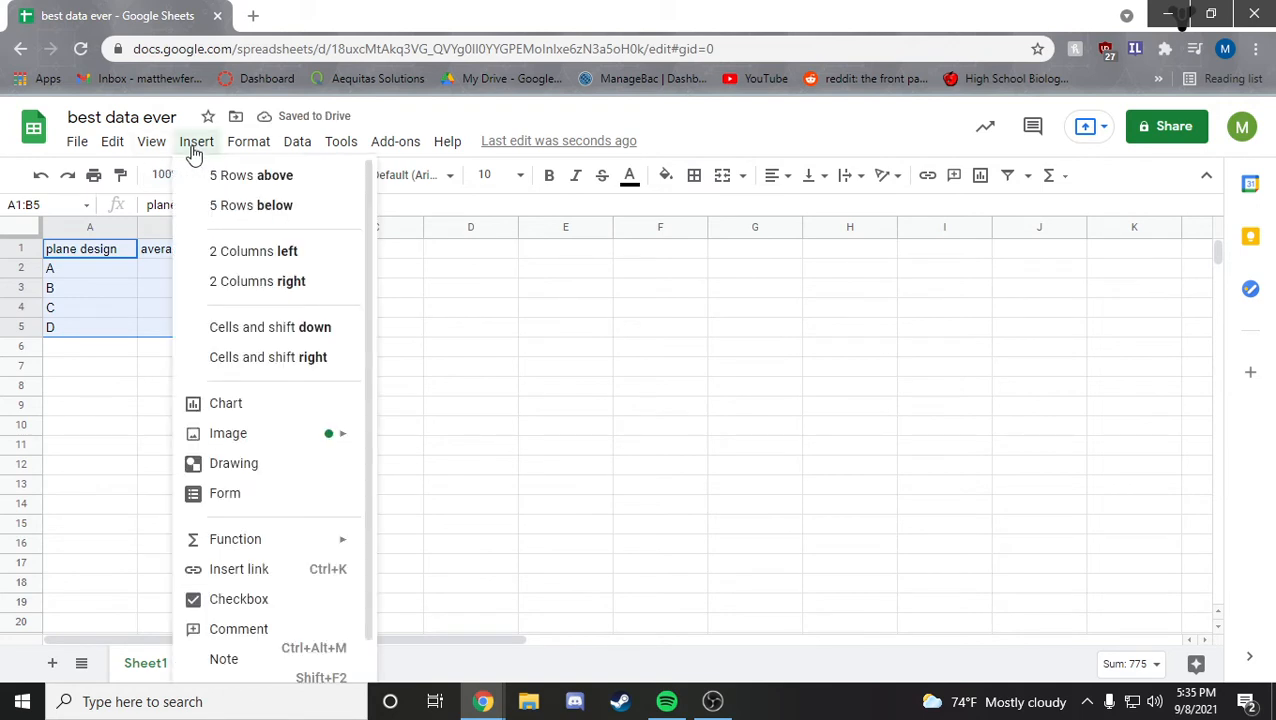
left_click(238, 406)
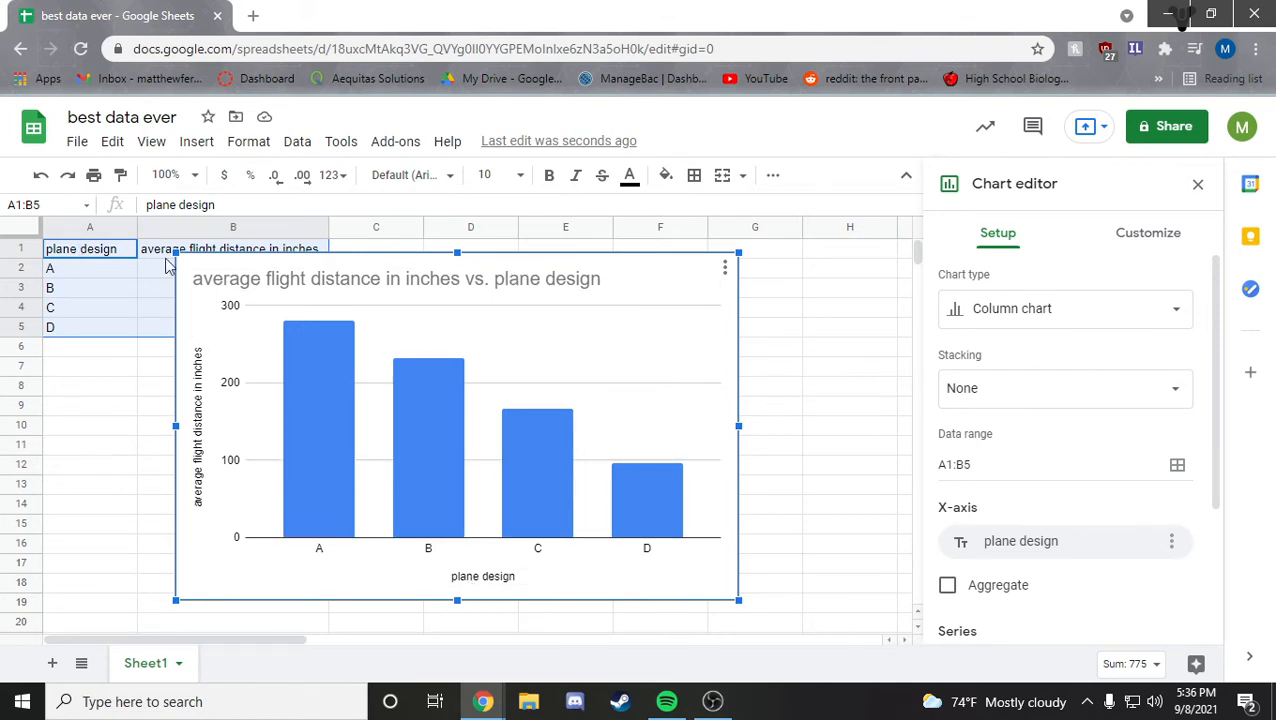
Step: Reposition the chart just below the header row, with its left edge near the end of column B
left_click_drag(430, 265, 476, 287)
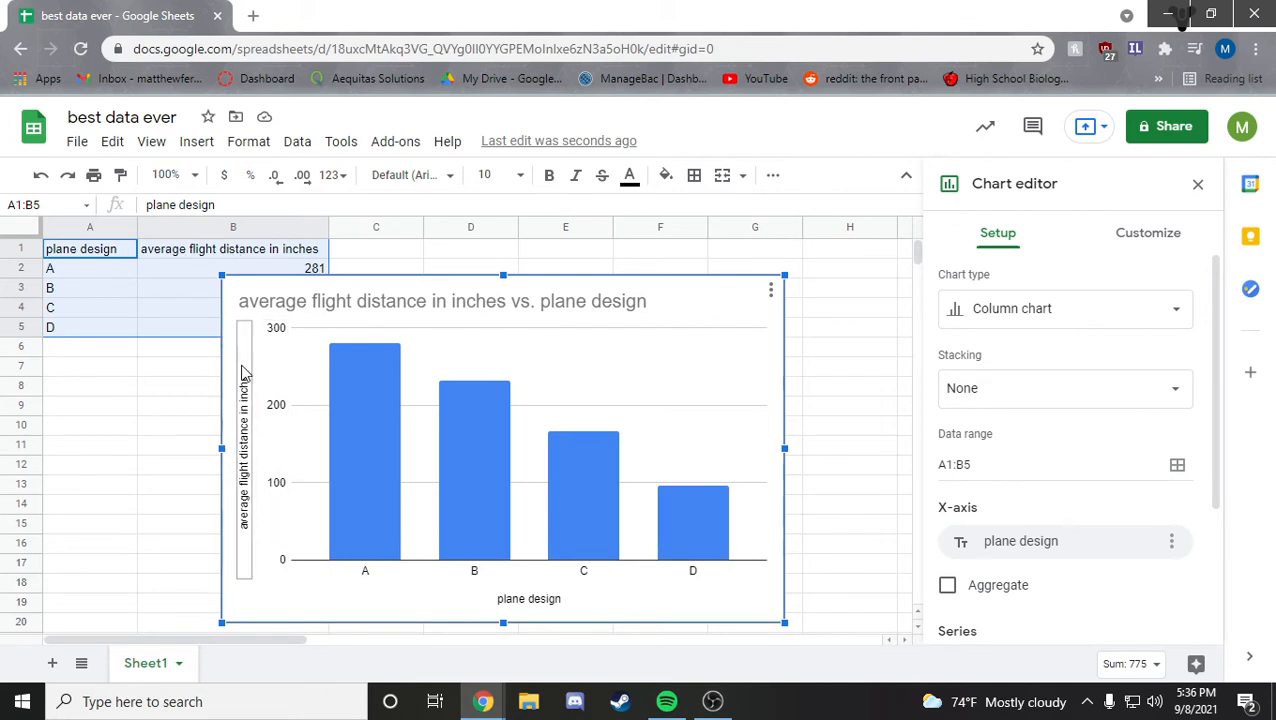
left_click_drag(455, 290, 599, 284)
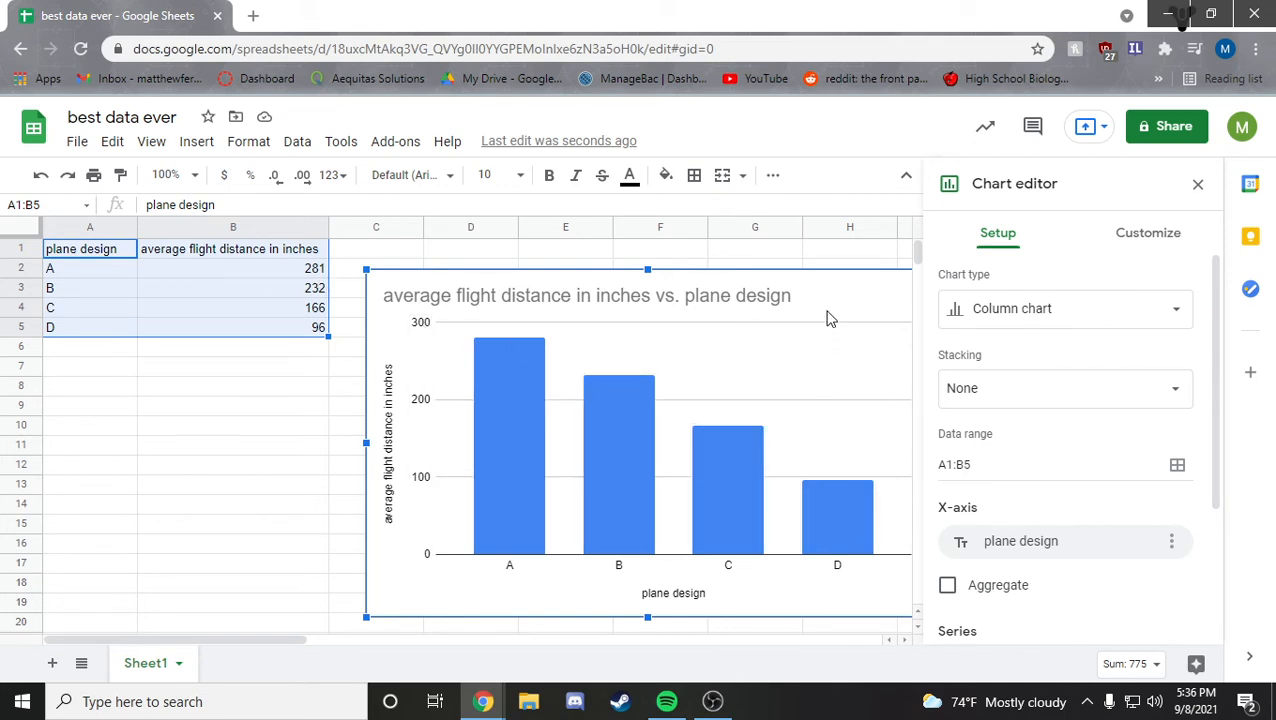
left_click_drag(829, 302, 760, 296)
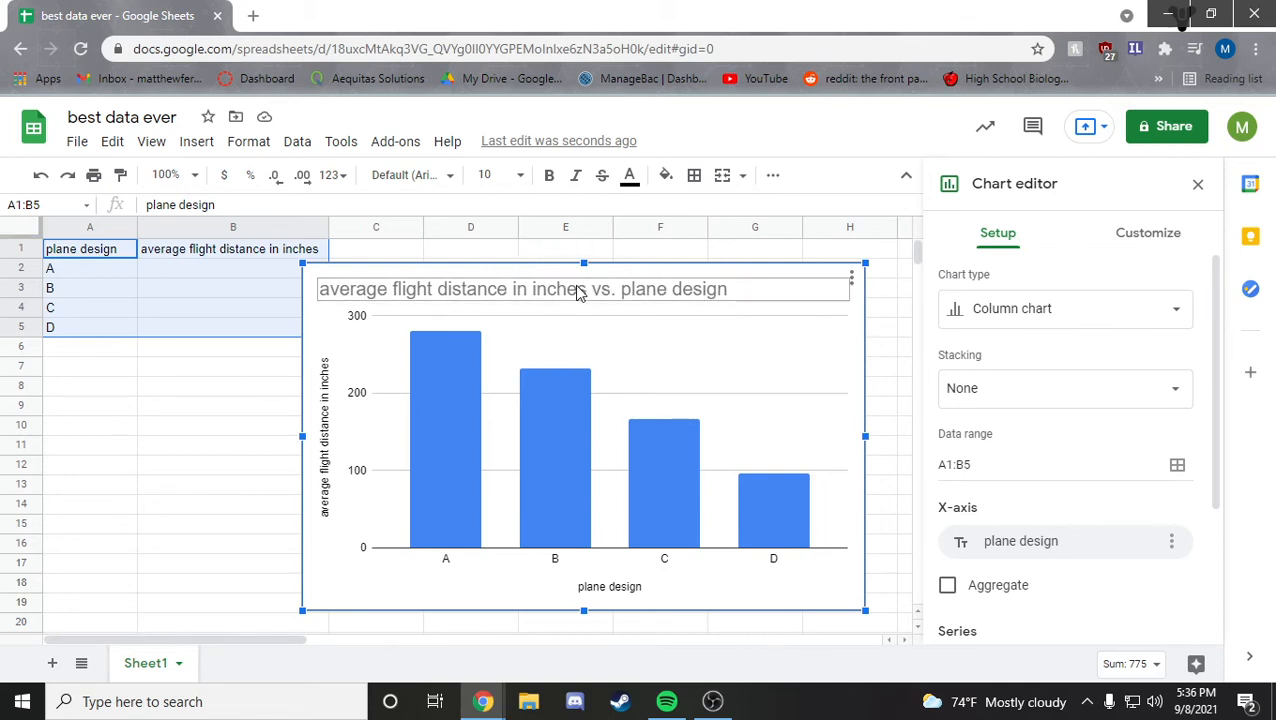
Step: Examine the suggested chart types and the customization settings for chart style and chart and axis titles
left_click(1045, 318)
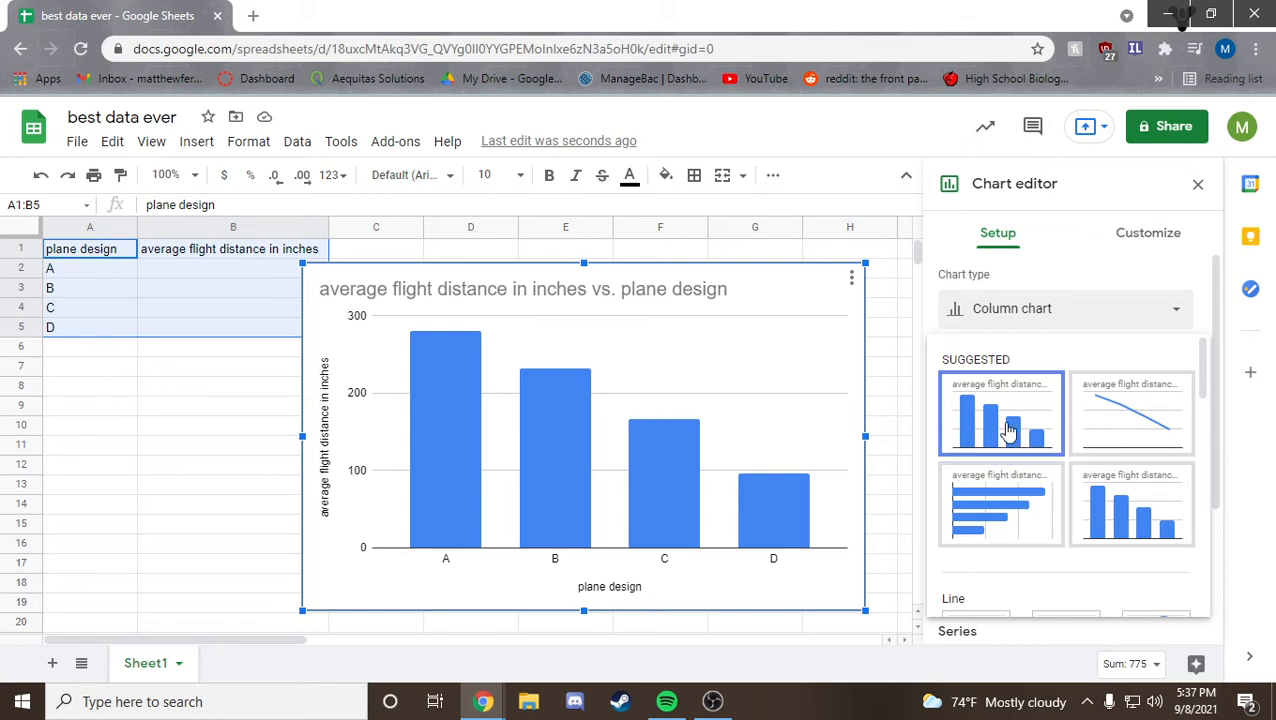
left_click(1093, 308)
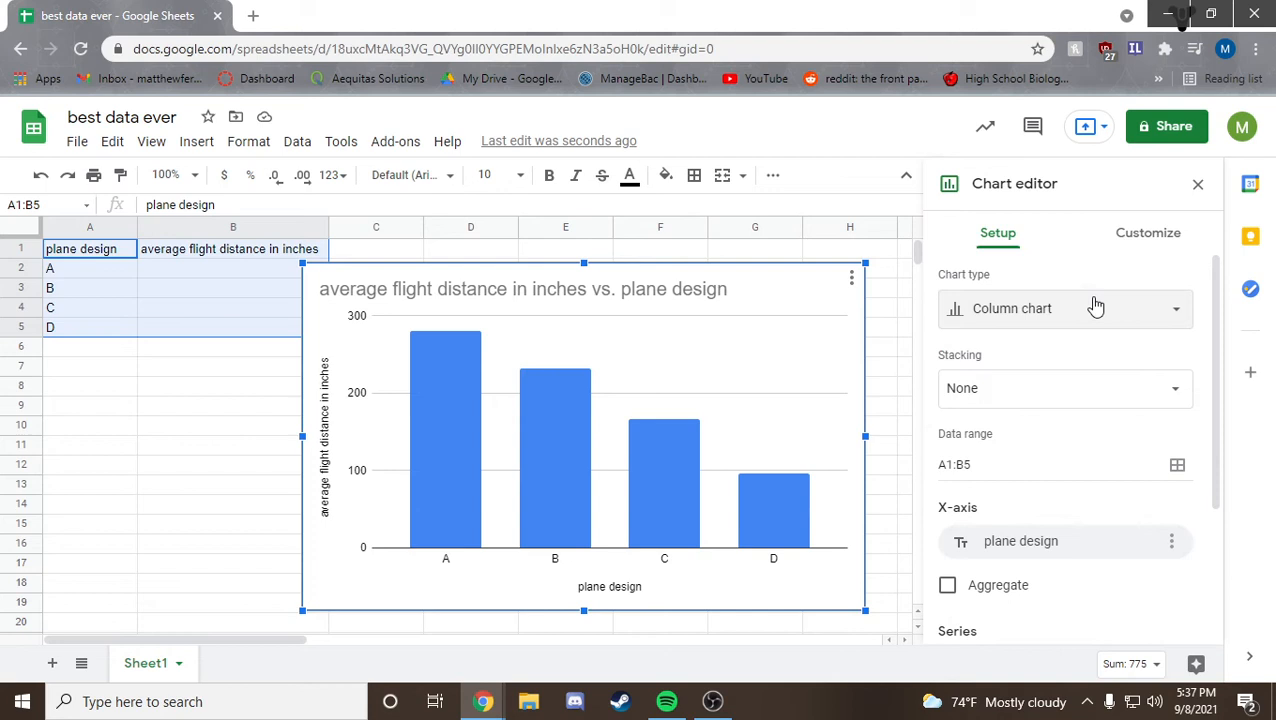
left_click(1140, 234)
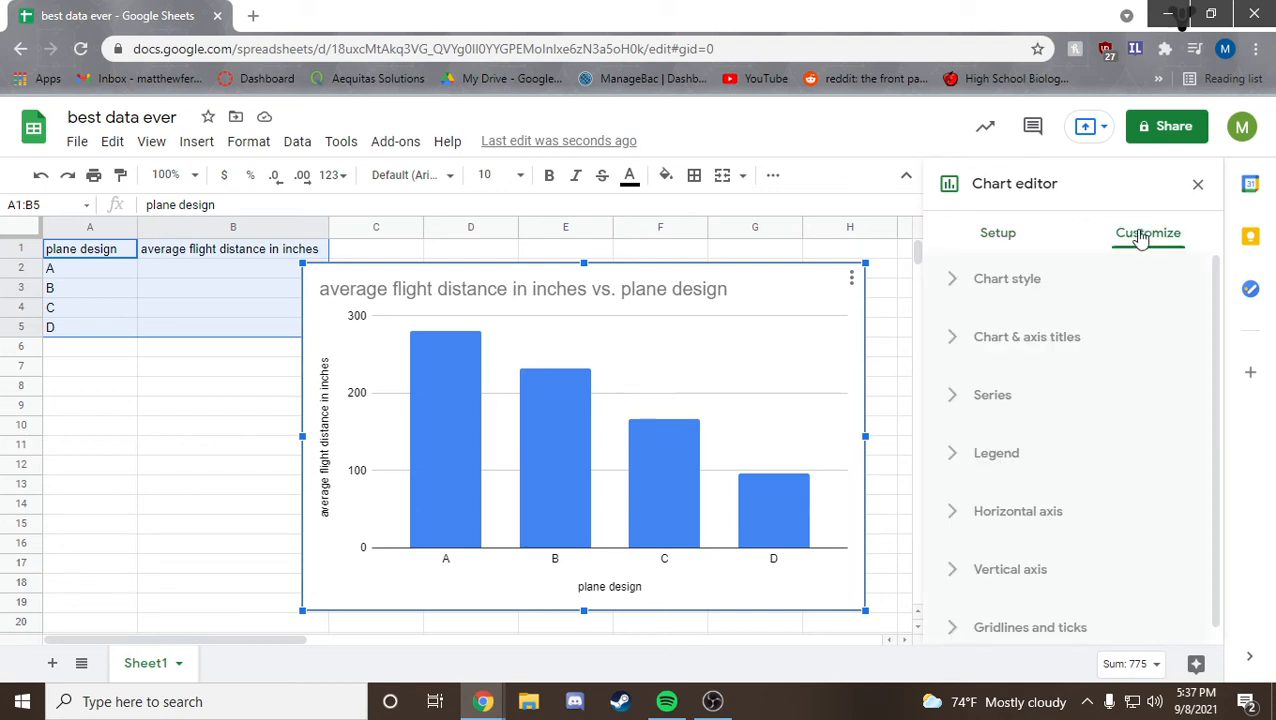
left_click(1069, 285)
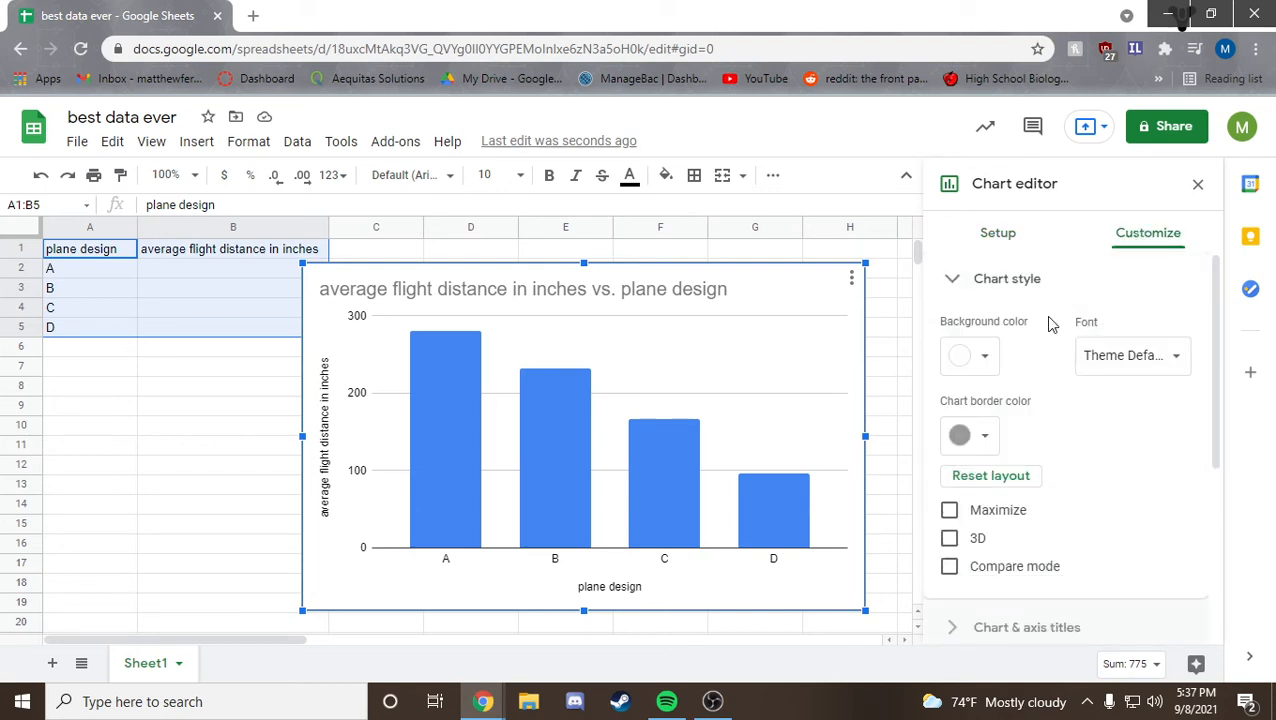
scroll(1042, 315, "down", 1)
scroll(1043, 318, "up", 1)
left_click(1046, 281)
left_click(1060, 340)
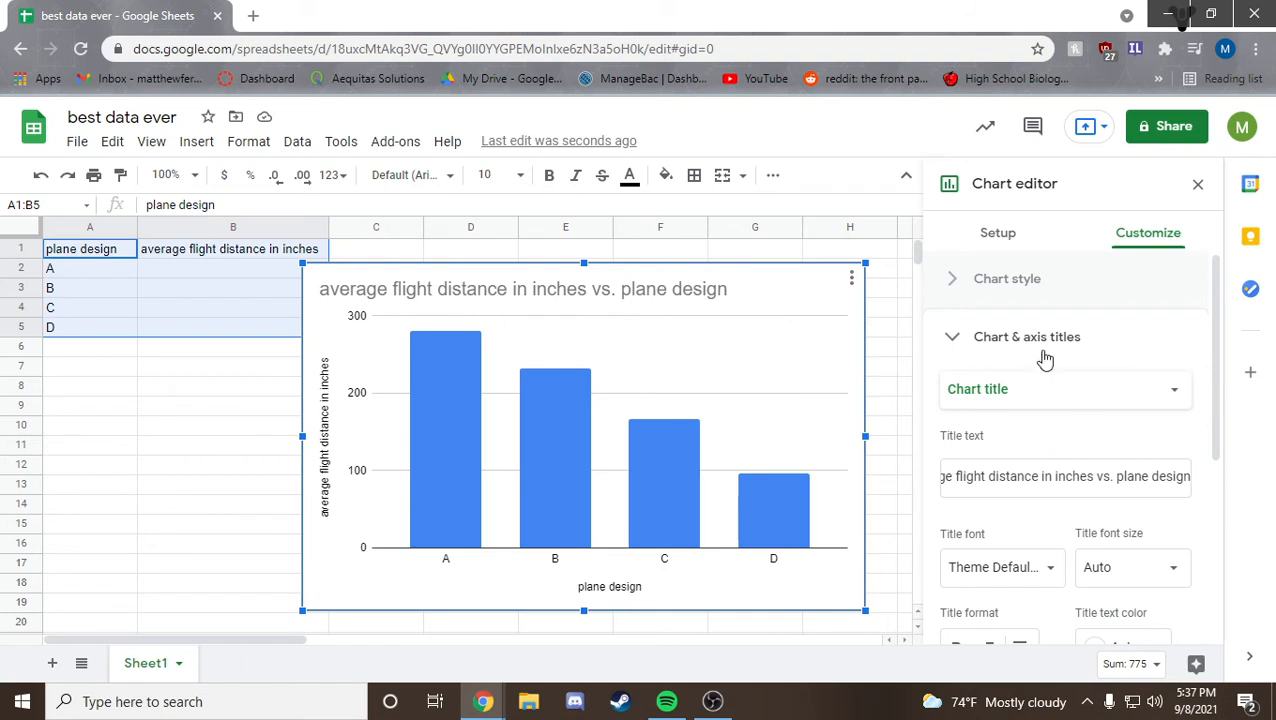
left_click(1062, 394)
left_click(1065, 395)
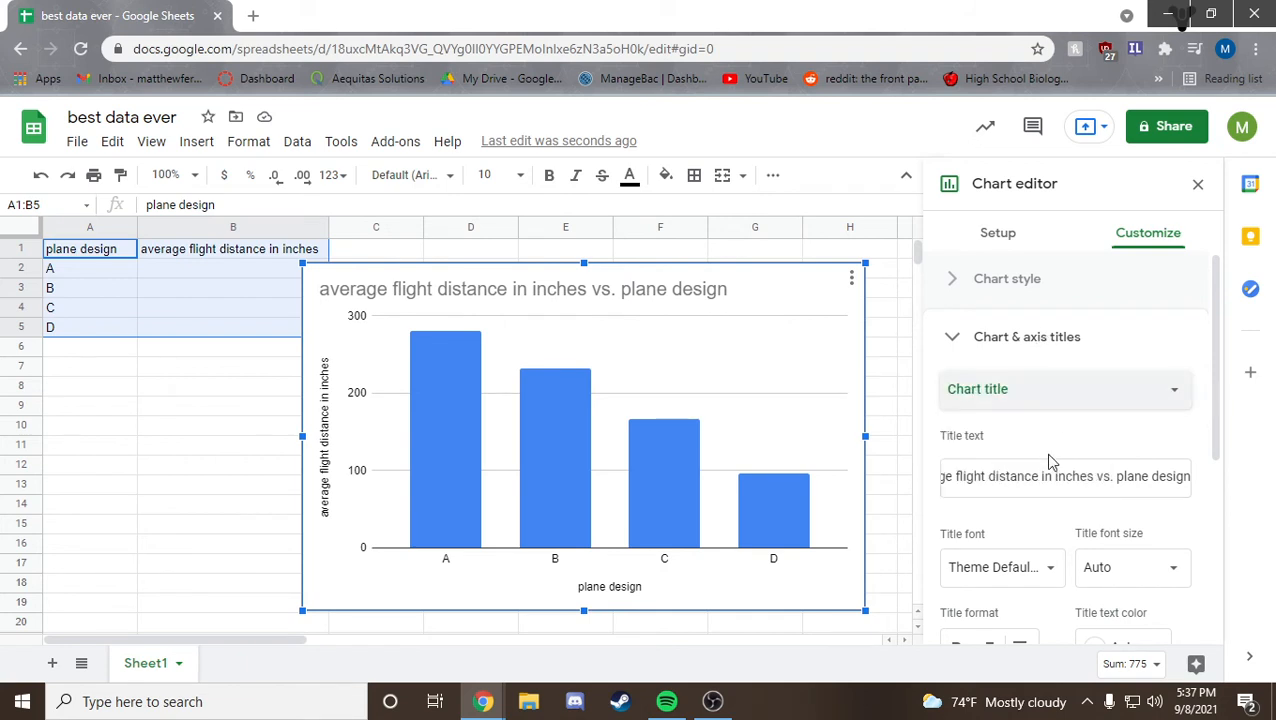
left_click(1029, 338)
left_click(997, 232)
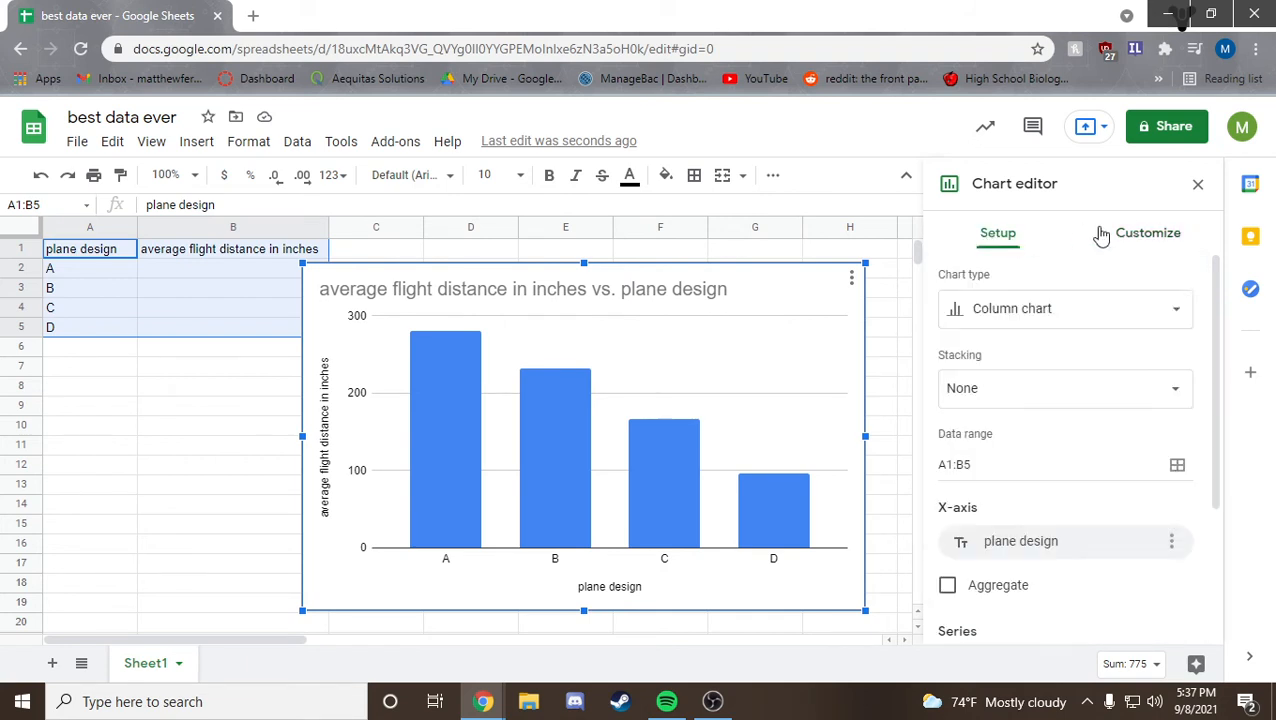
Step: Set the chart title to "How the average flight distance of a paper airplane is affected by plane design"
left_click(1139, 240)
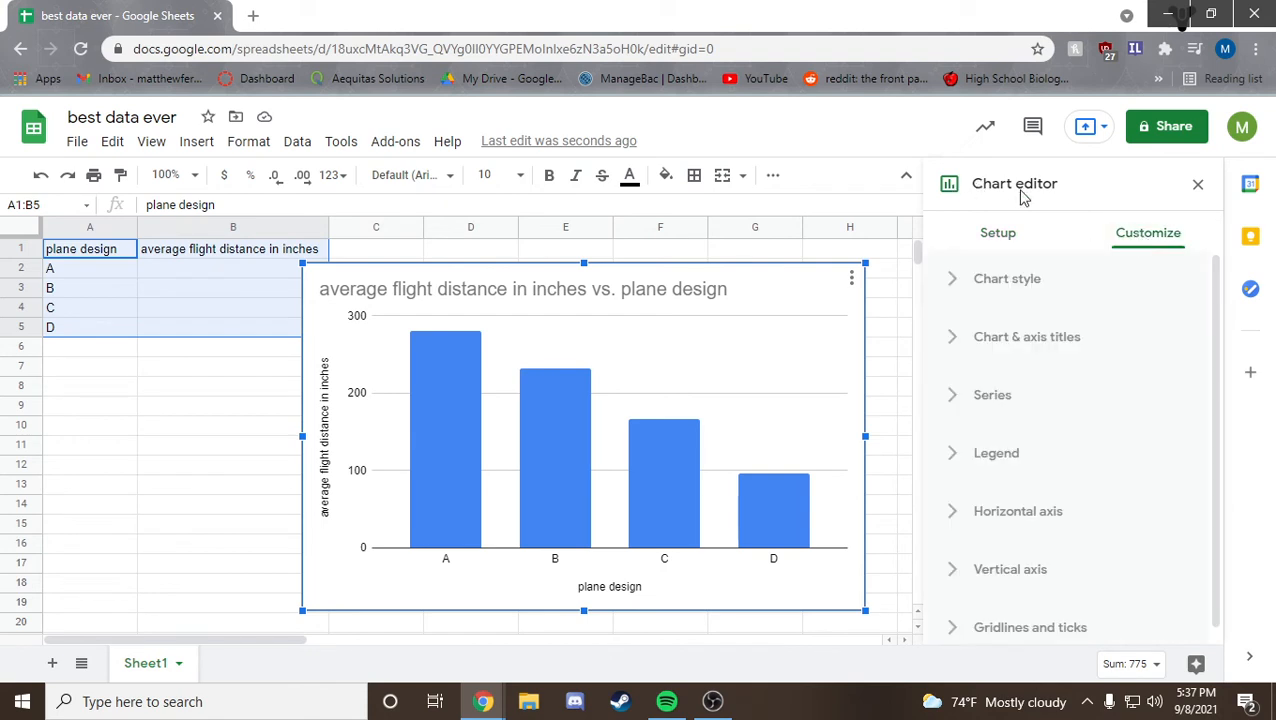
left_click(1043, 345)
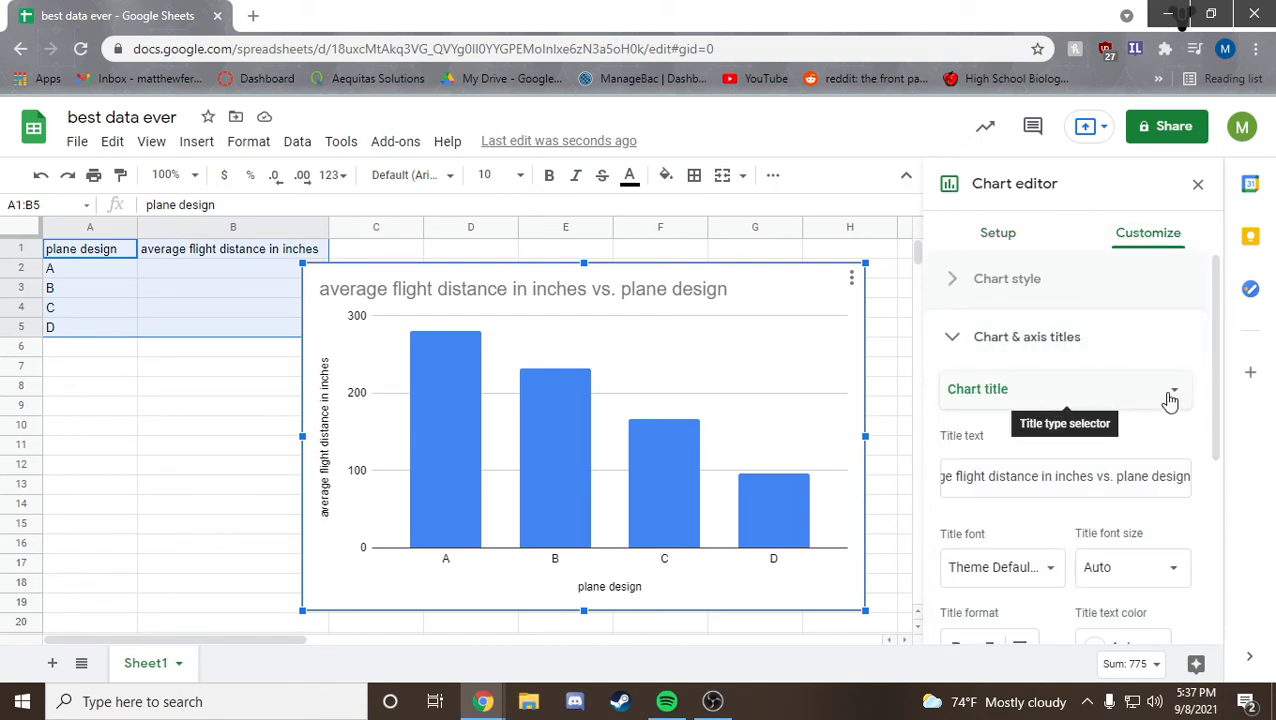
left_click(1000, 390)
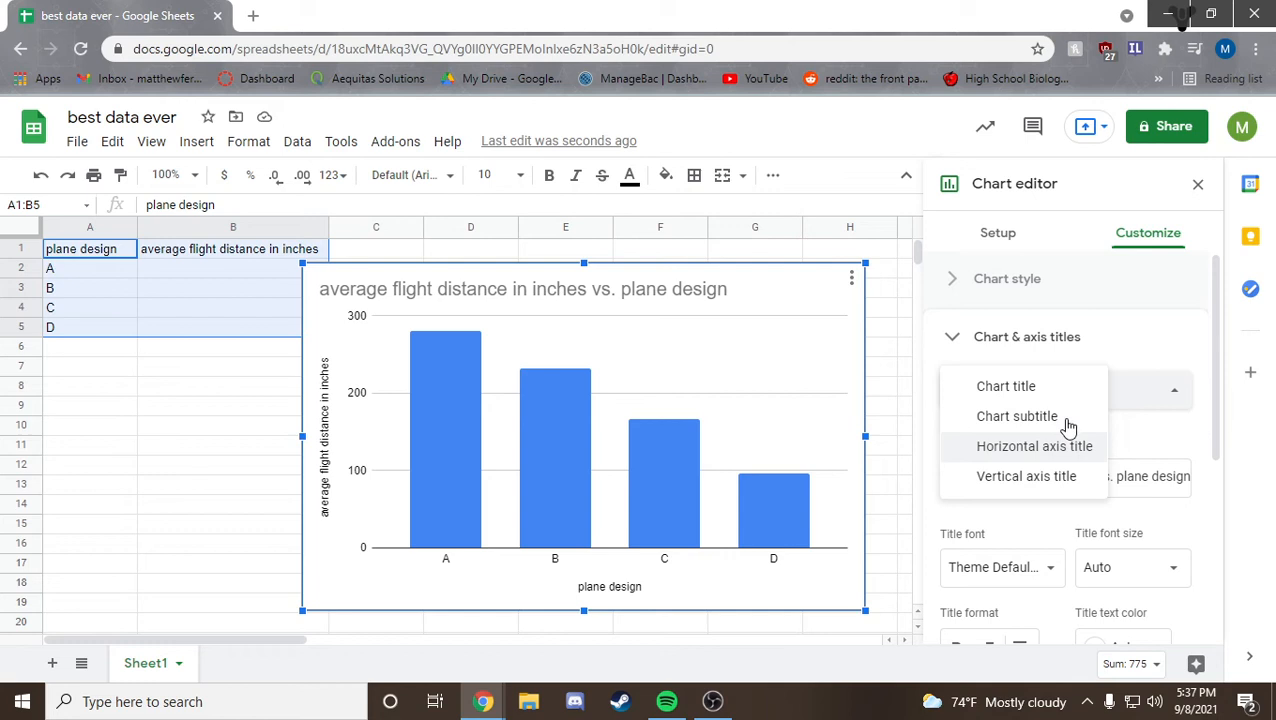
left_click(1137, 400)
triple_click(1088, 476)
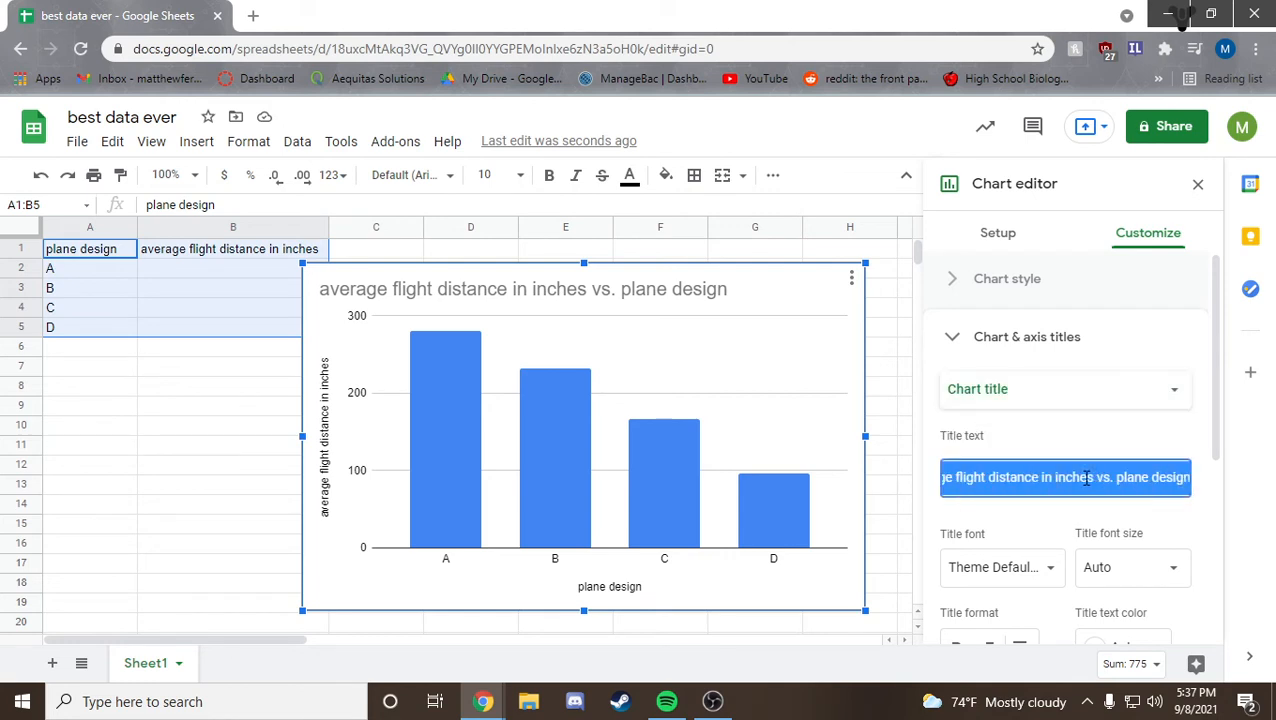
type("How")
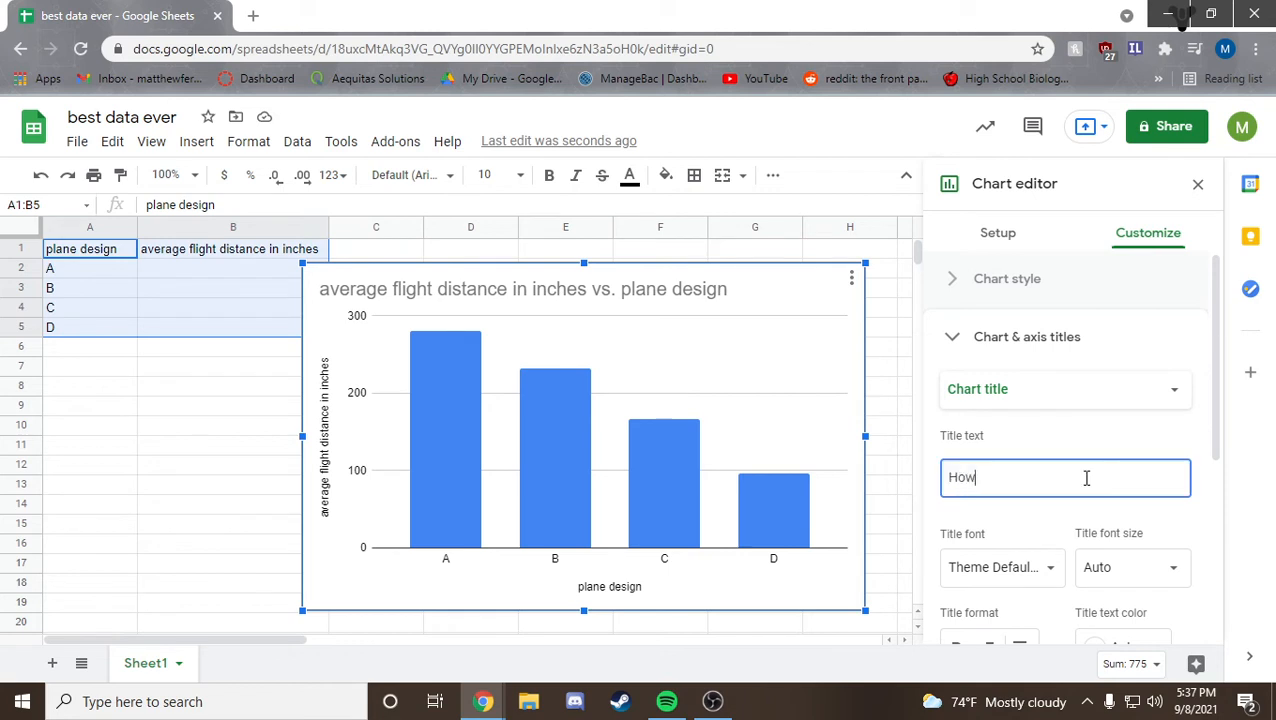
type(" the av")
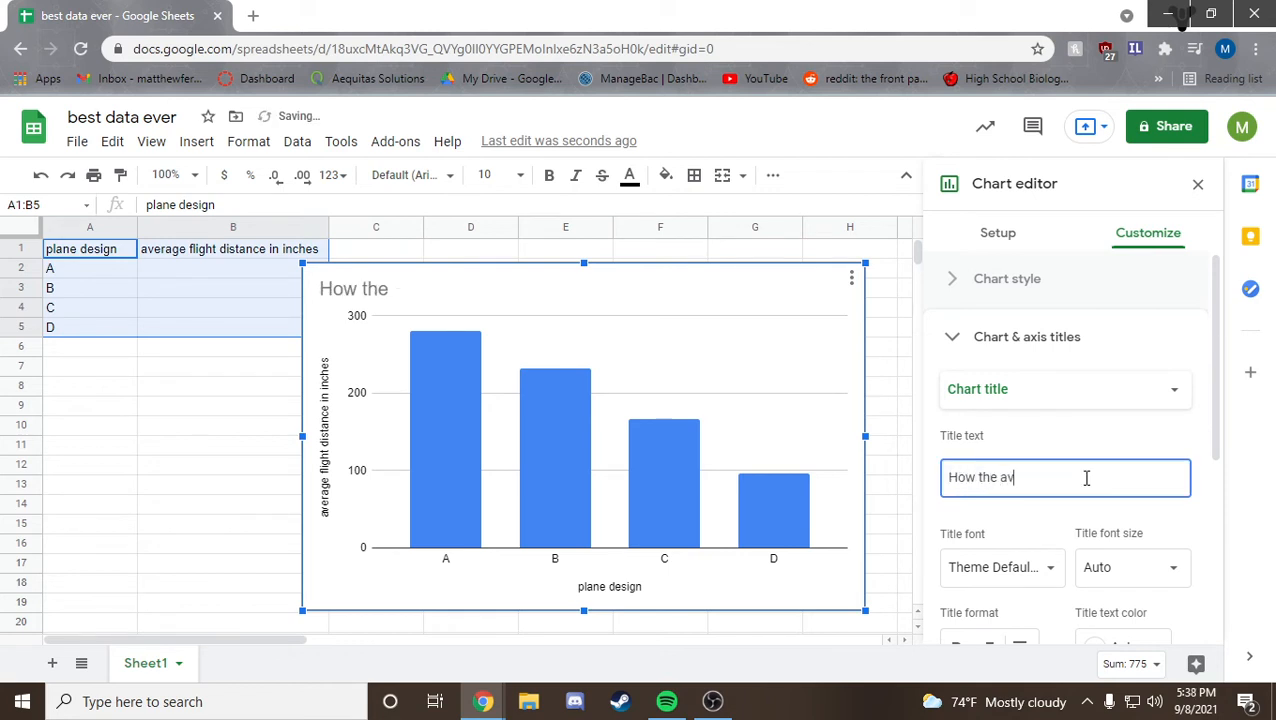
type("erage flight ")
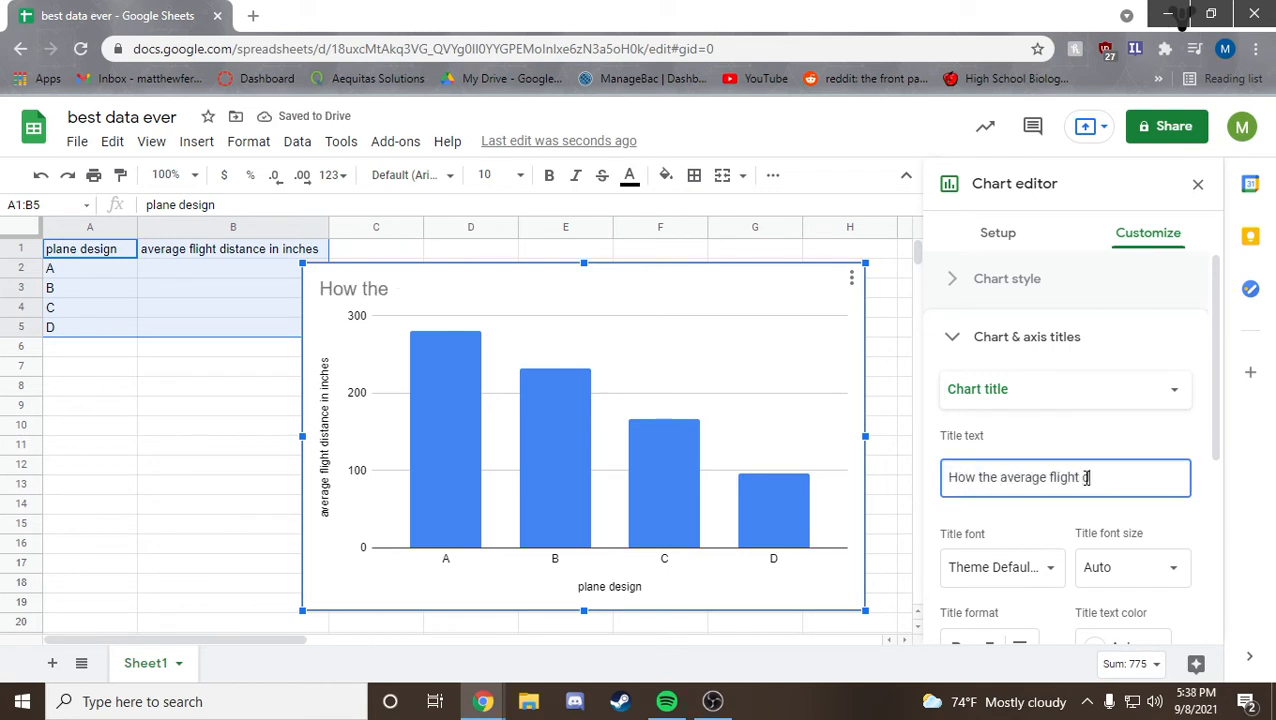
type("distance of a paper airpl")
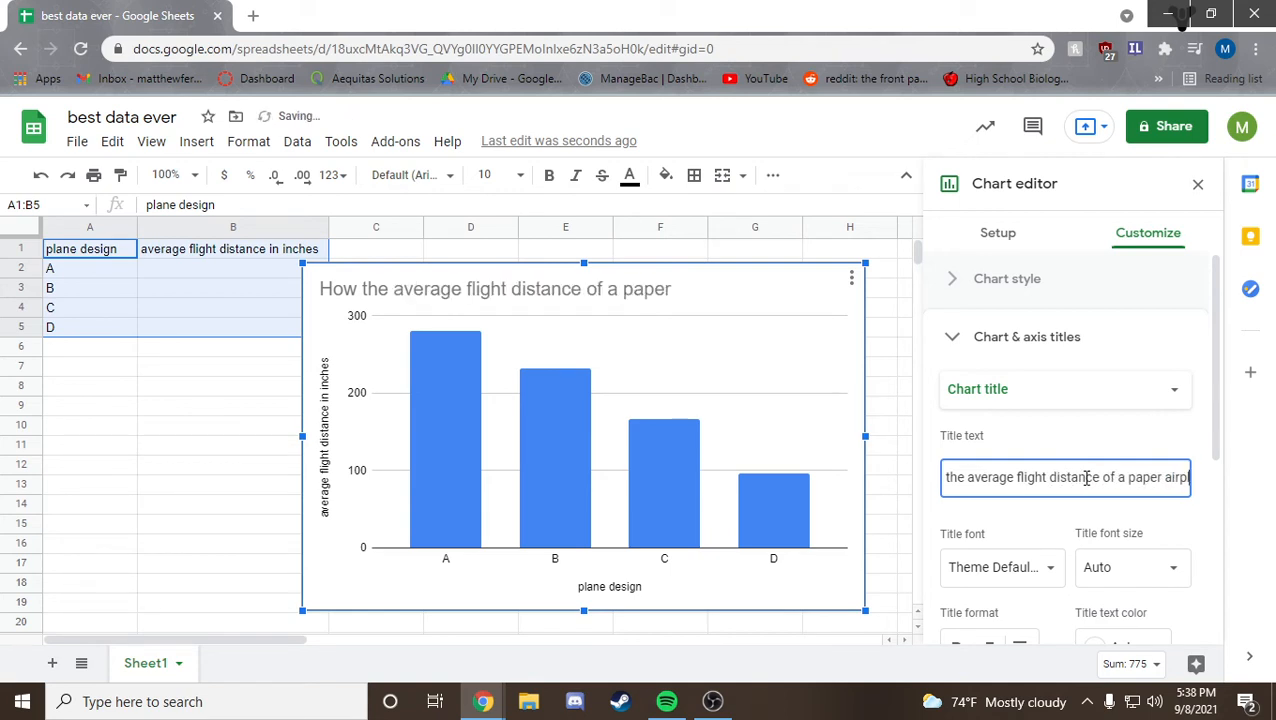
type("ane is affected b")
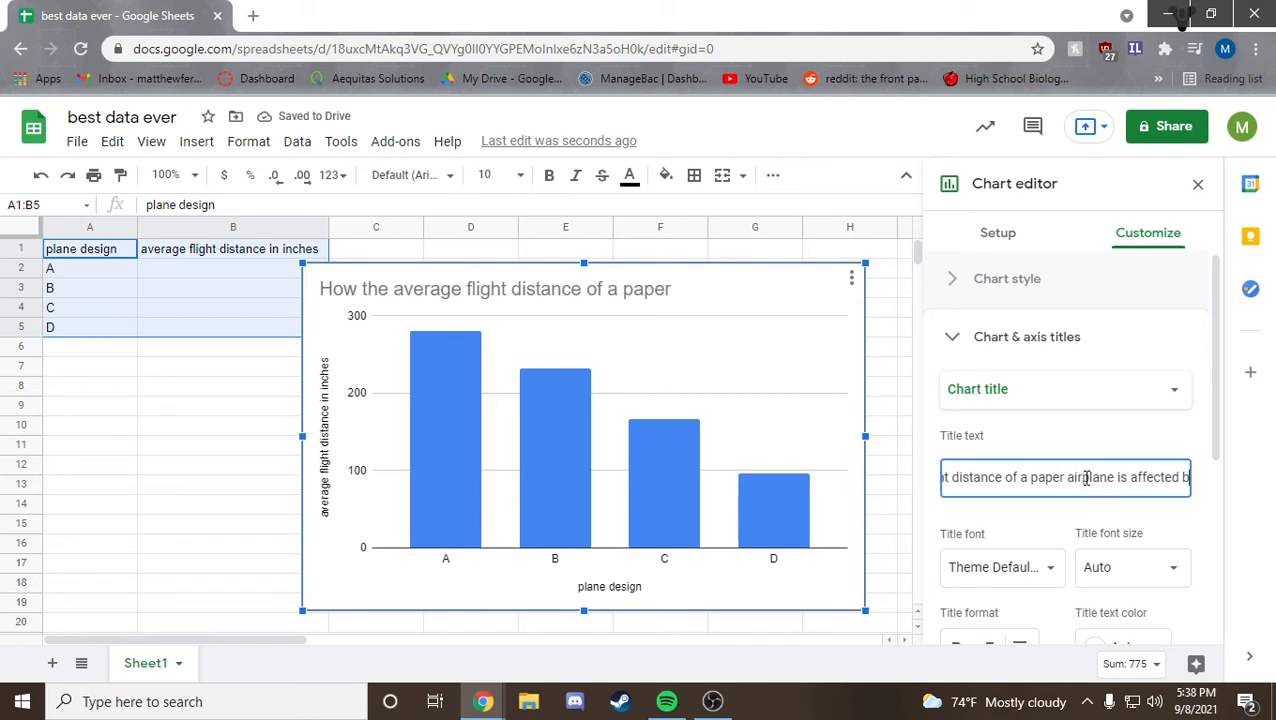
type("y plane design")
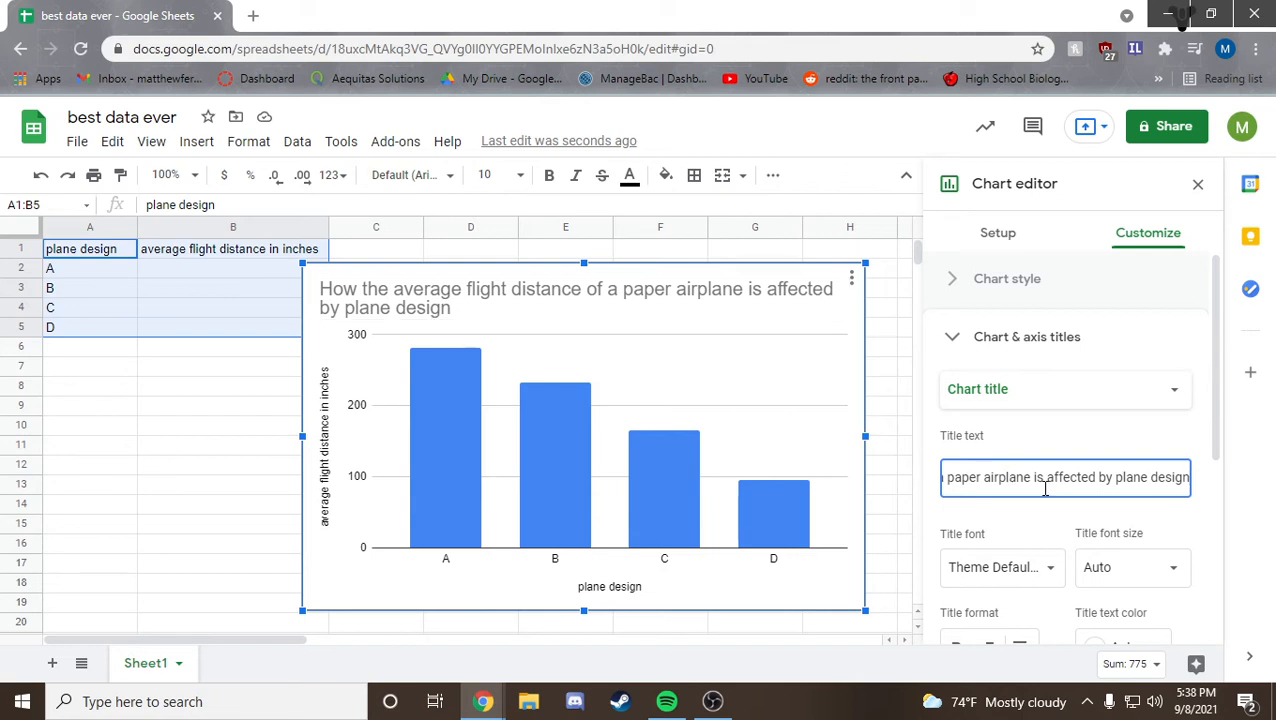
Step: Add the unit "(inches)" after the word "distance" in the chart title
left_click(948, 481)
key("Left")
key("Left")
key("Left")
key("Left")
key("Left")
key("Left")
key("Left")
key("Left")
key("Left")
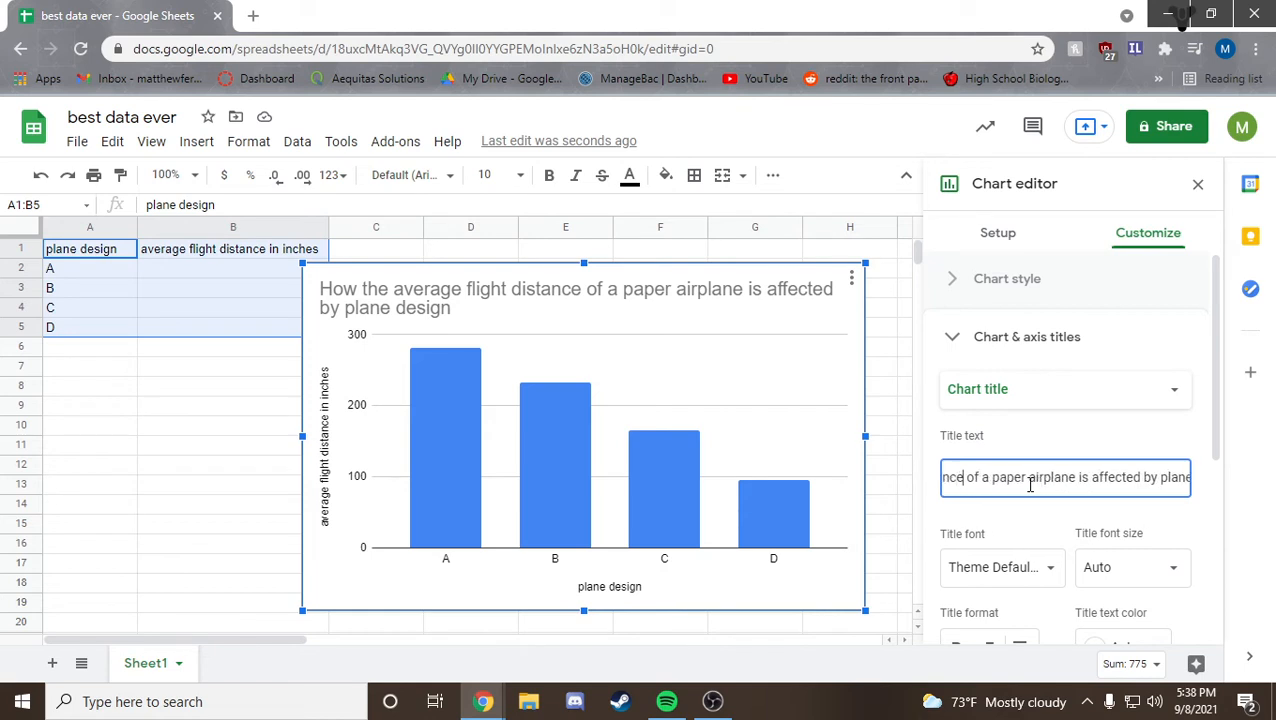
type("(inches)")
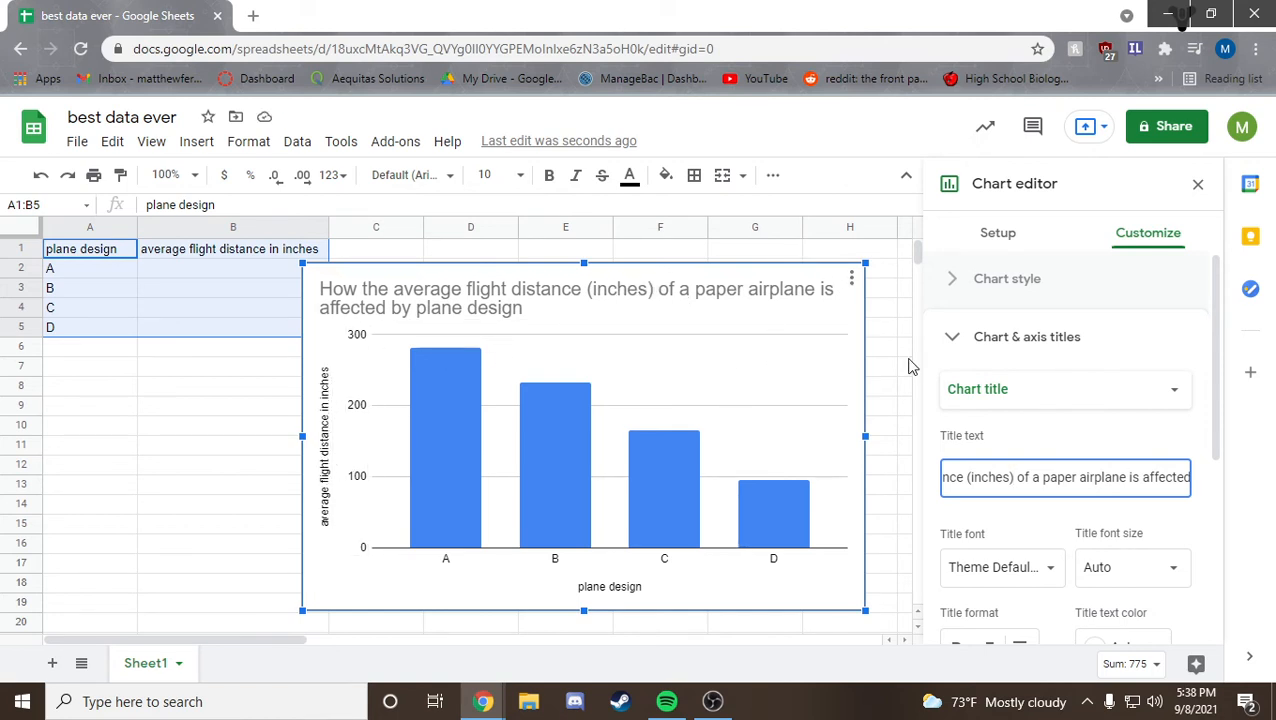
Step: Remove "(inches)" from the chart title
key("BackSpace")
key("BackSpace")
key("BackSpace")
key("BackSpace")
key("BackSpace")
key("BackSpace")
key("BackSpace")
key("BackSpace")
key("BackSpace")
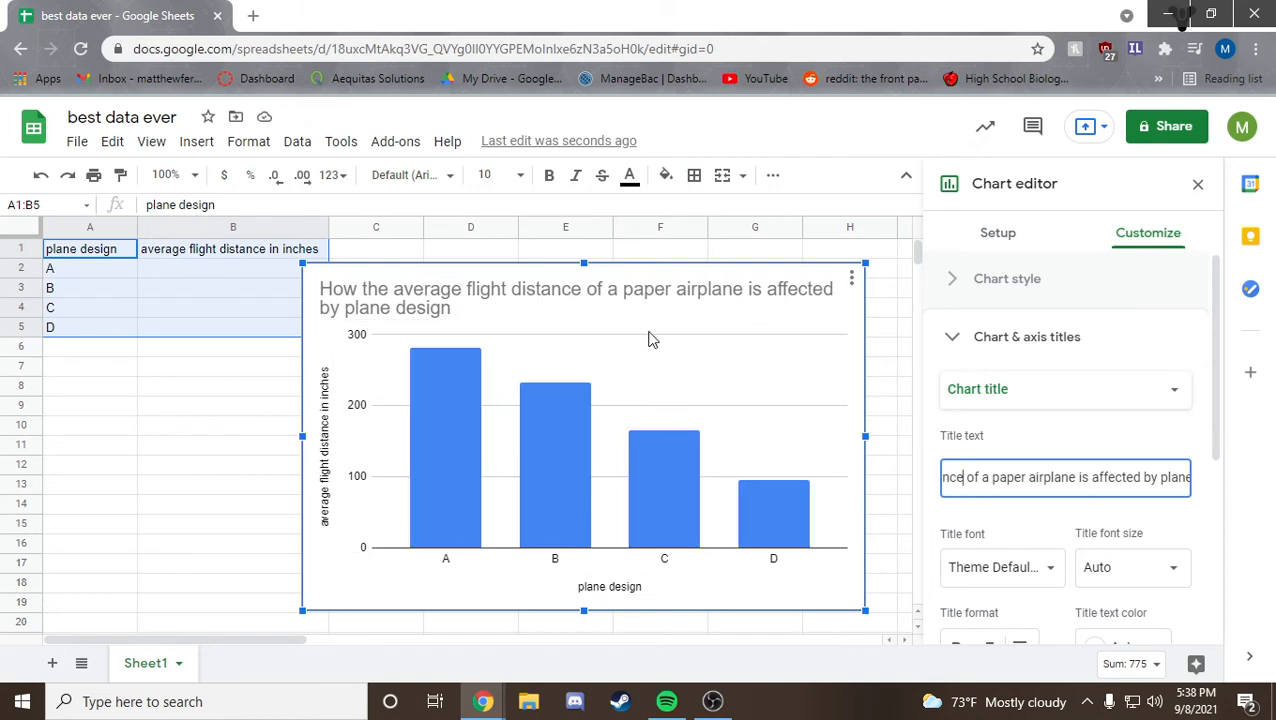
Step: Give the chart a subtitle with the placeholder text "asdasd"
scroll(1094, 481, "down", 2)
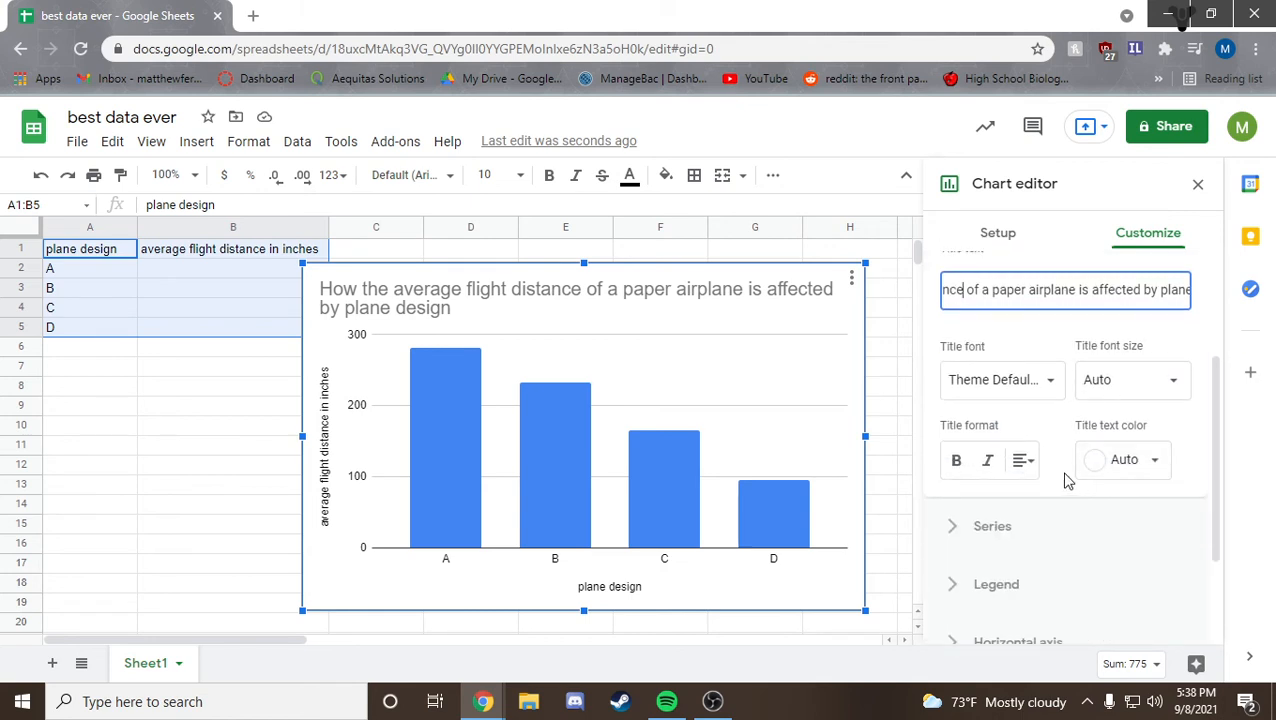
scroll(1062, 478, "up", 2)
left_click(1090, 400)
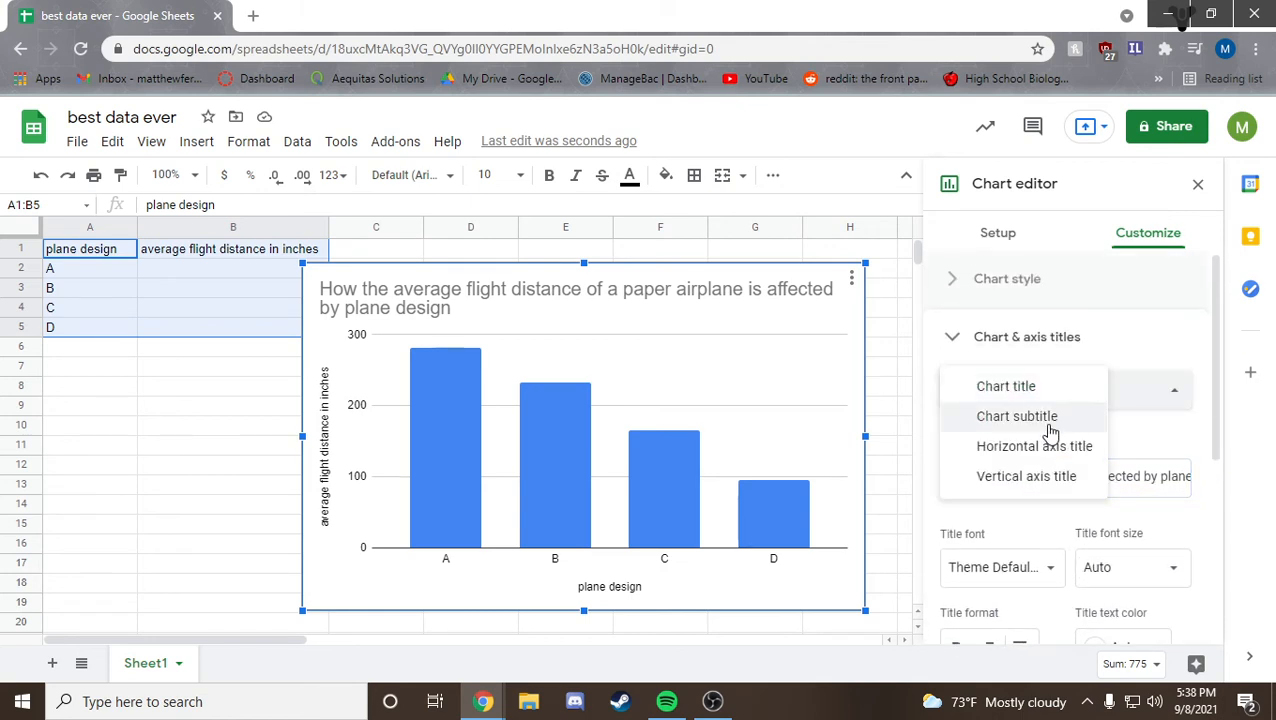
left_click(1045, 418)
left_click(1055, 468)
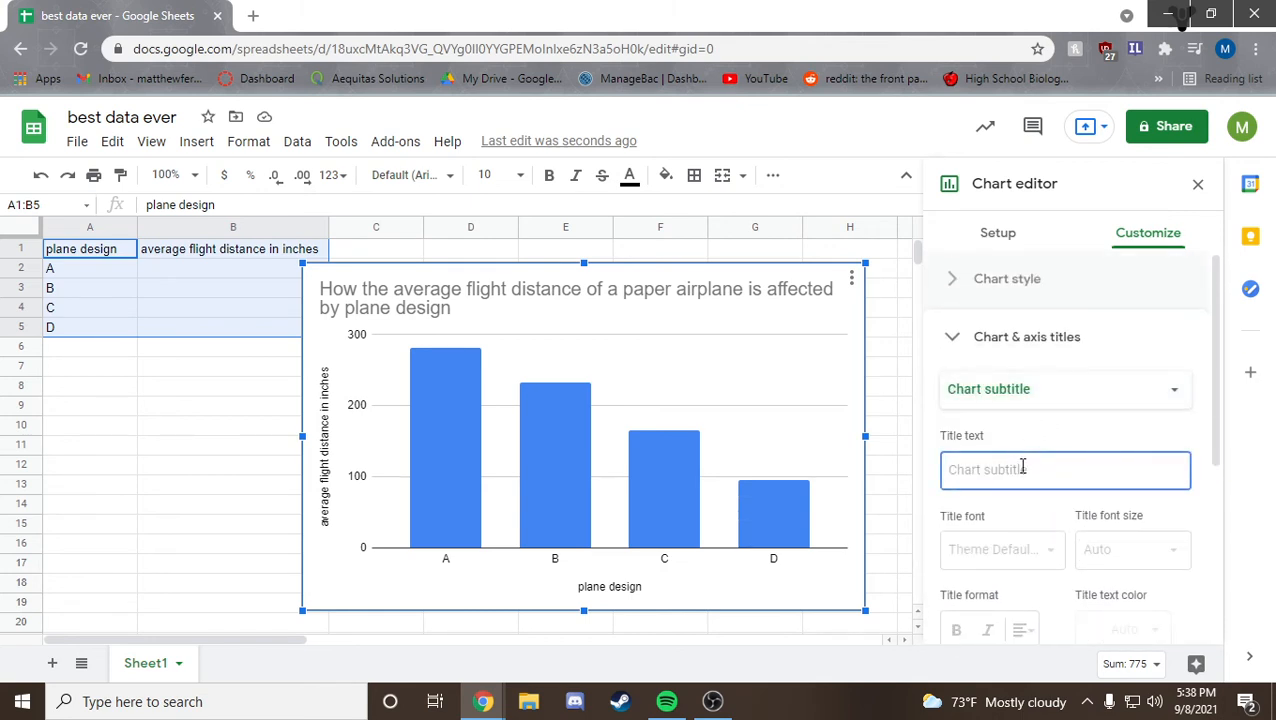
type("asdasd")
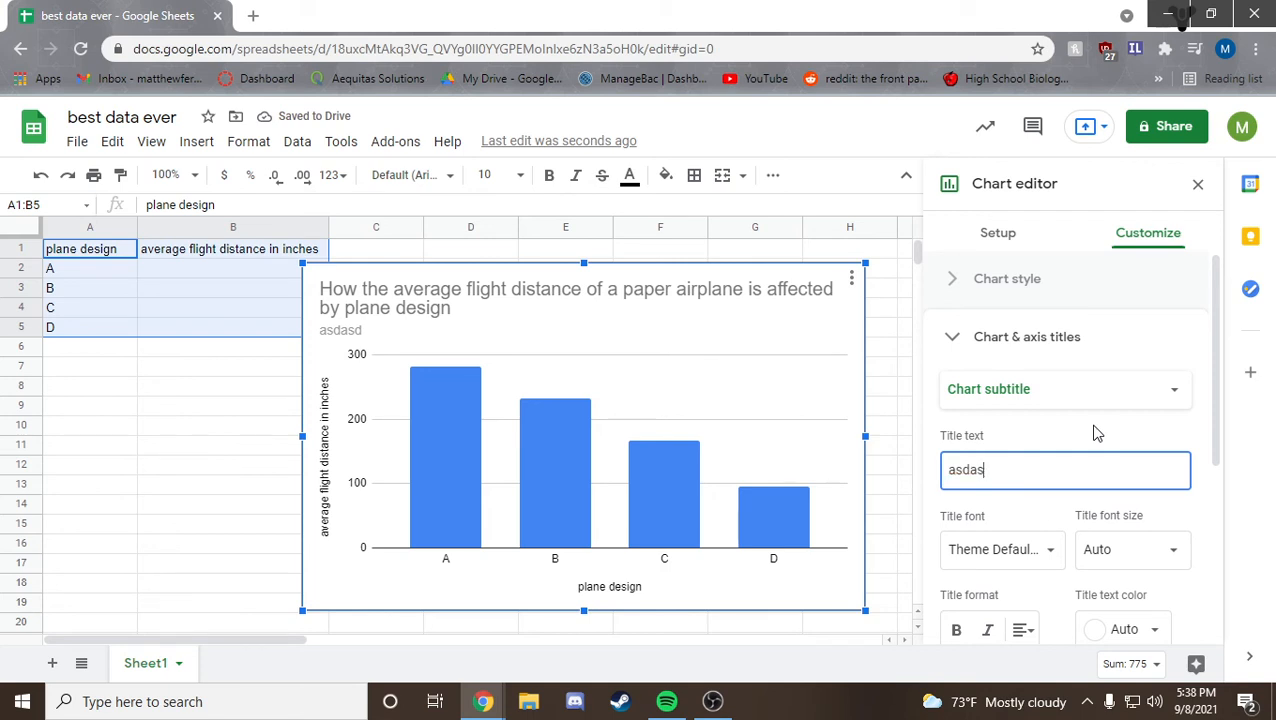
Step: Delete the placeholder subtitle text from the chart
key("BackSpace")
key("BackSpace")
key("BackSpace")
key("BackSpace")
key("BackSpace")
Step: Set the chart's horizontal axis title to "Designation of plane design"
left_click(1099, 392)
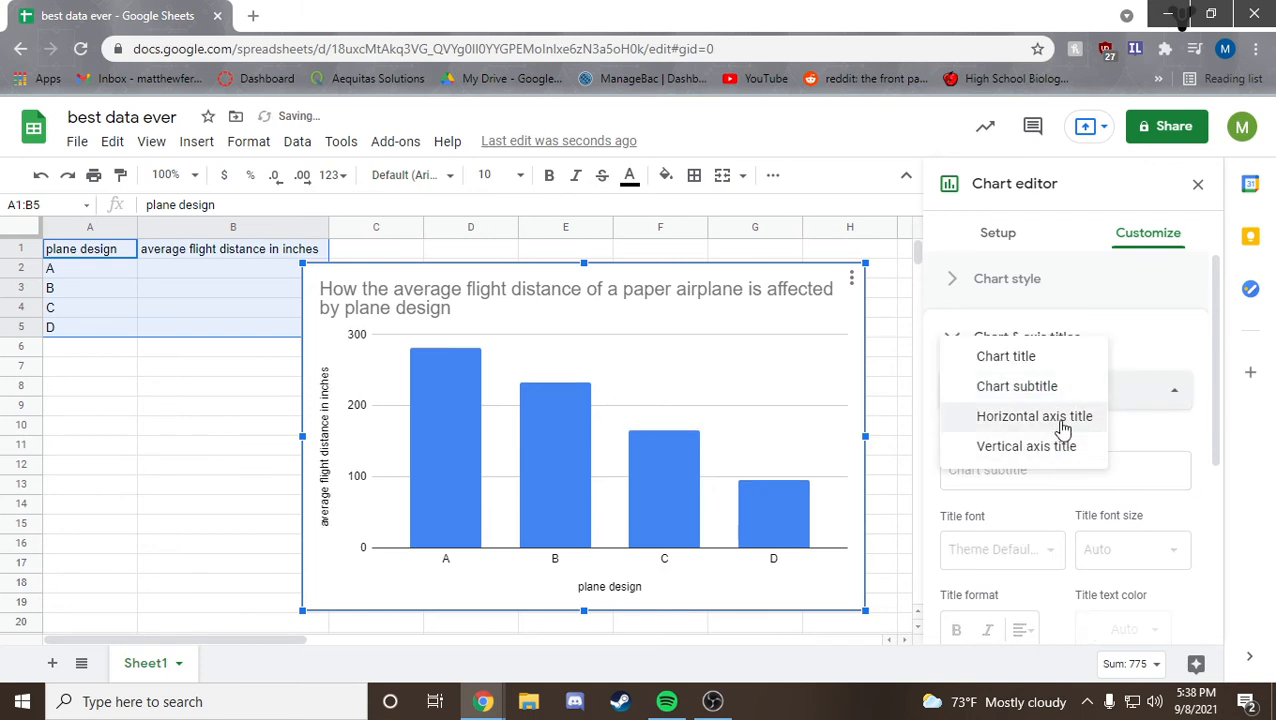
left_click(1062, 428)
triple_click(1078, 469)
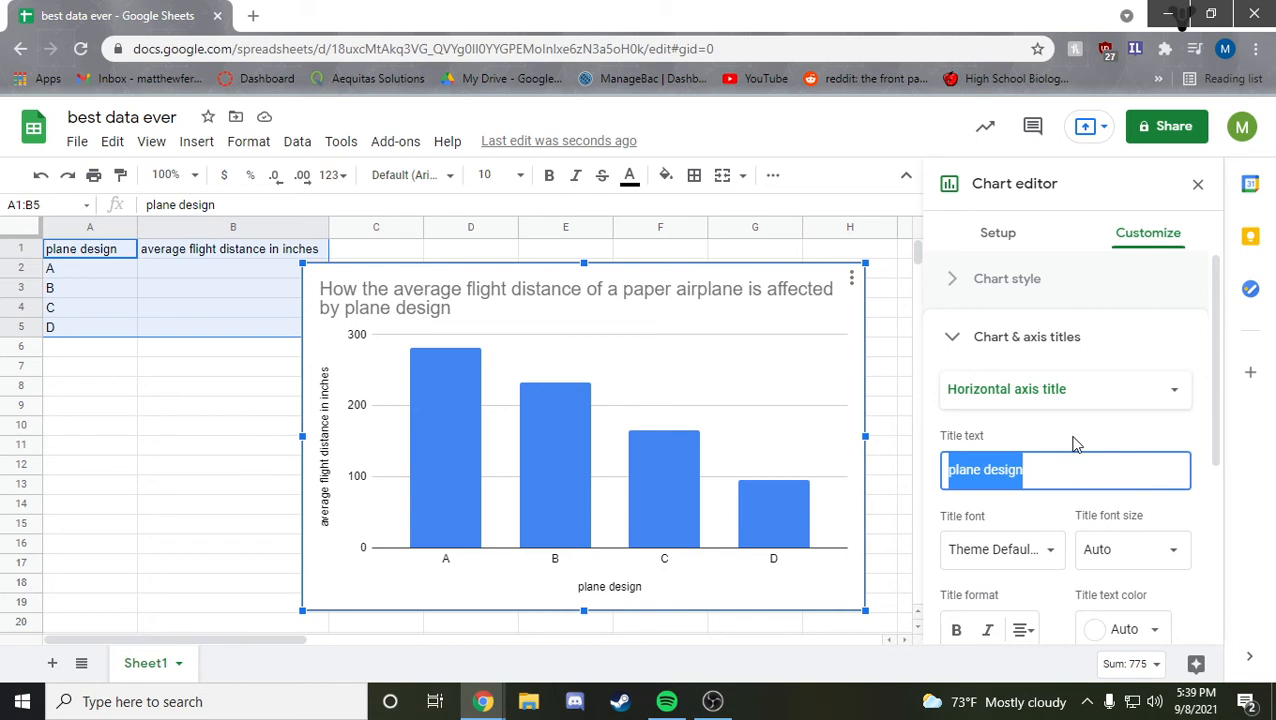
type("D")
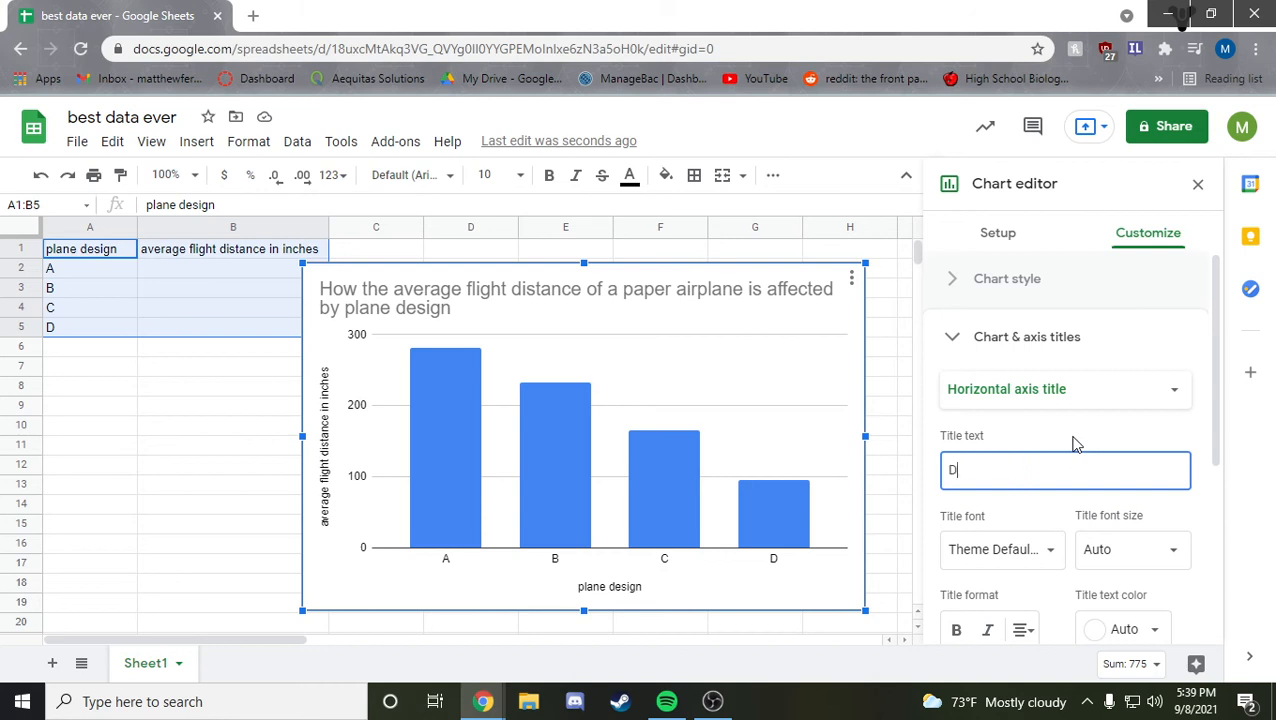
type("esignatio")
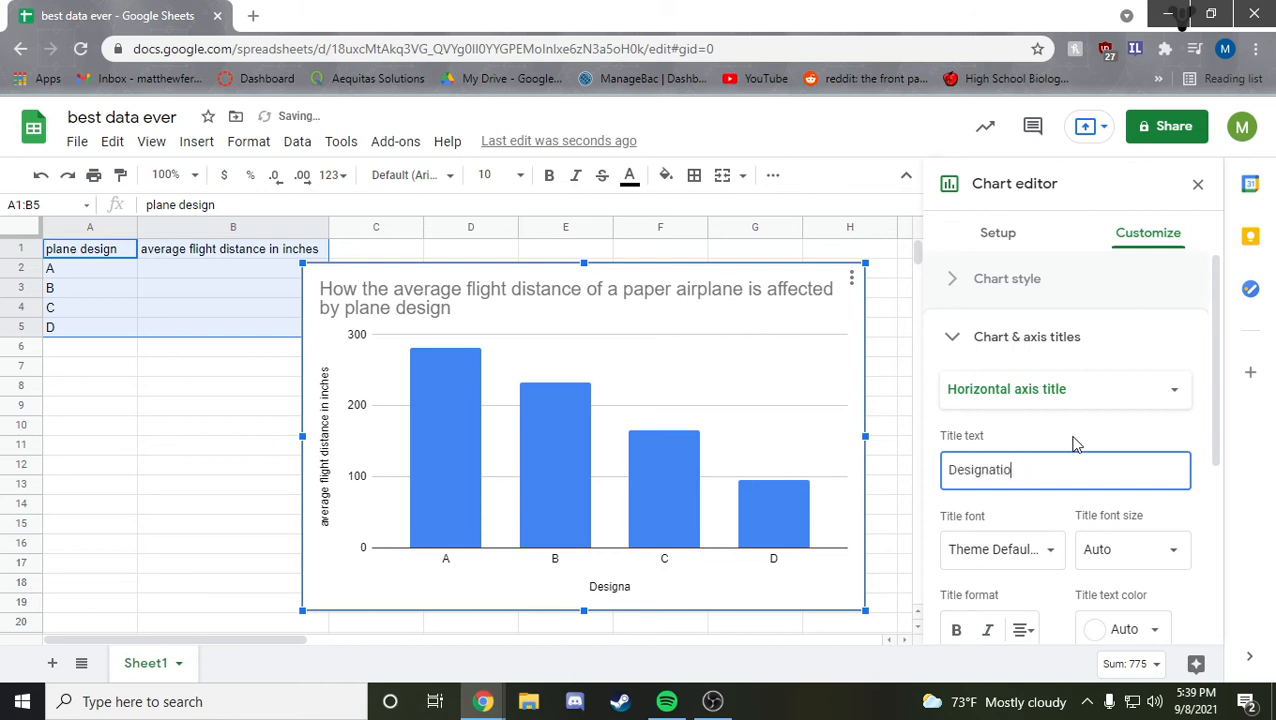
type("n iof")
type("f pl")
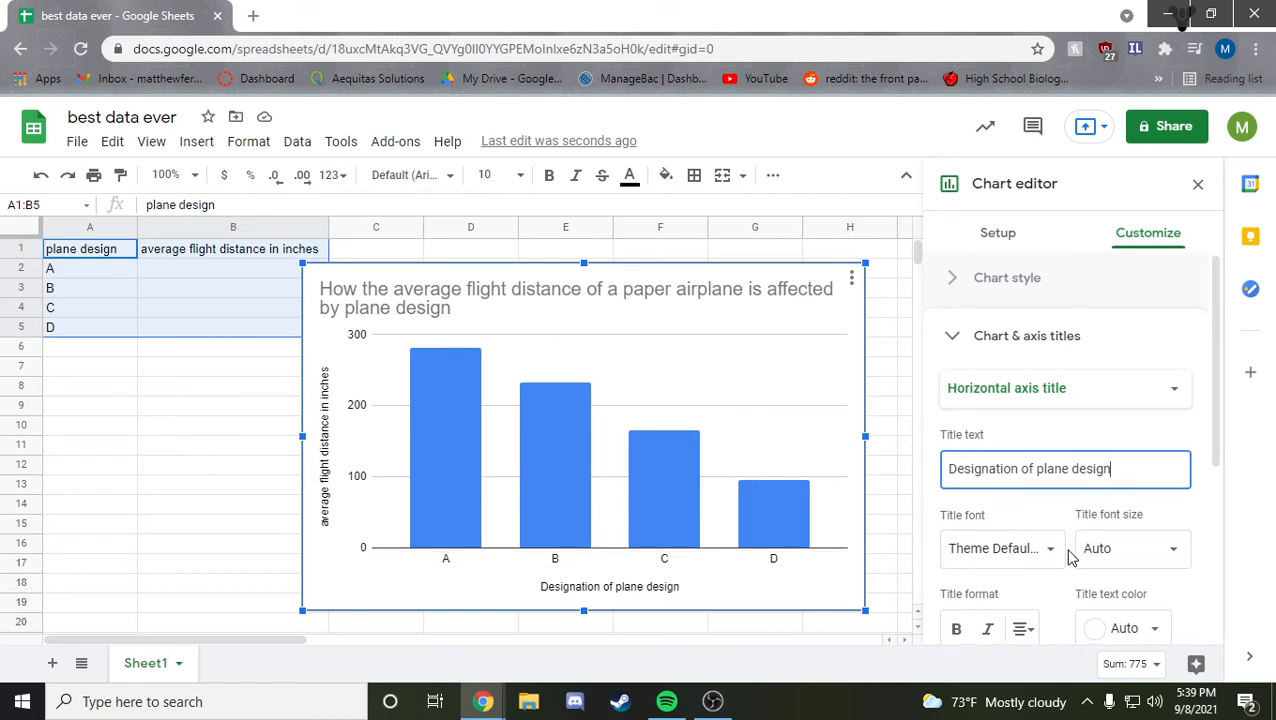
Step: Set the chart's vertical axis title to "average flight distance (inches)"
scroll(1095, 540, "down", 2)
scroll(1058, 542, "up", 2)
left_click(1058, 405)
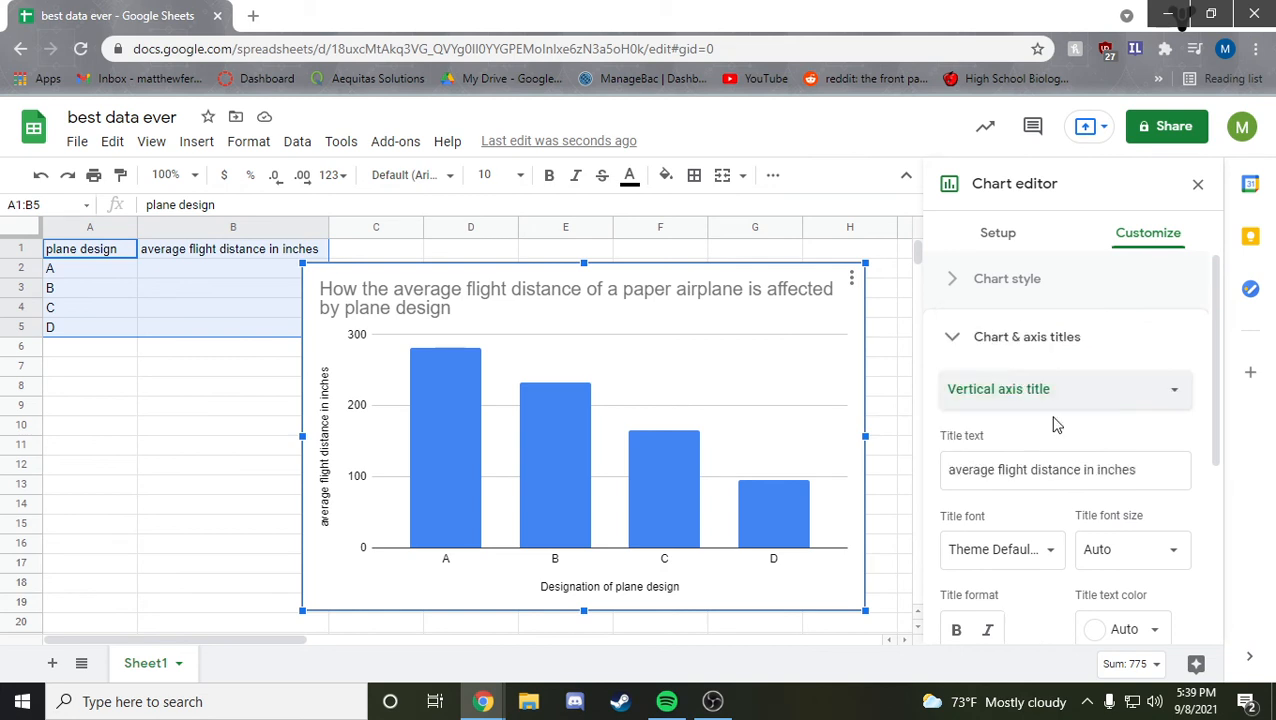
left_click(1055, 418)
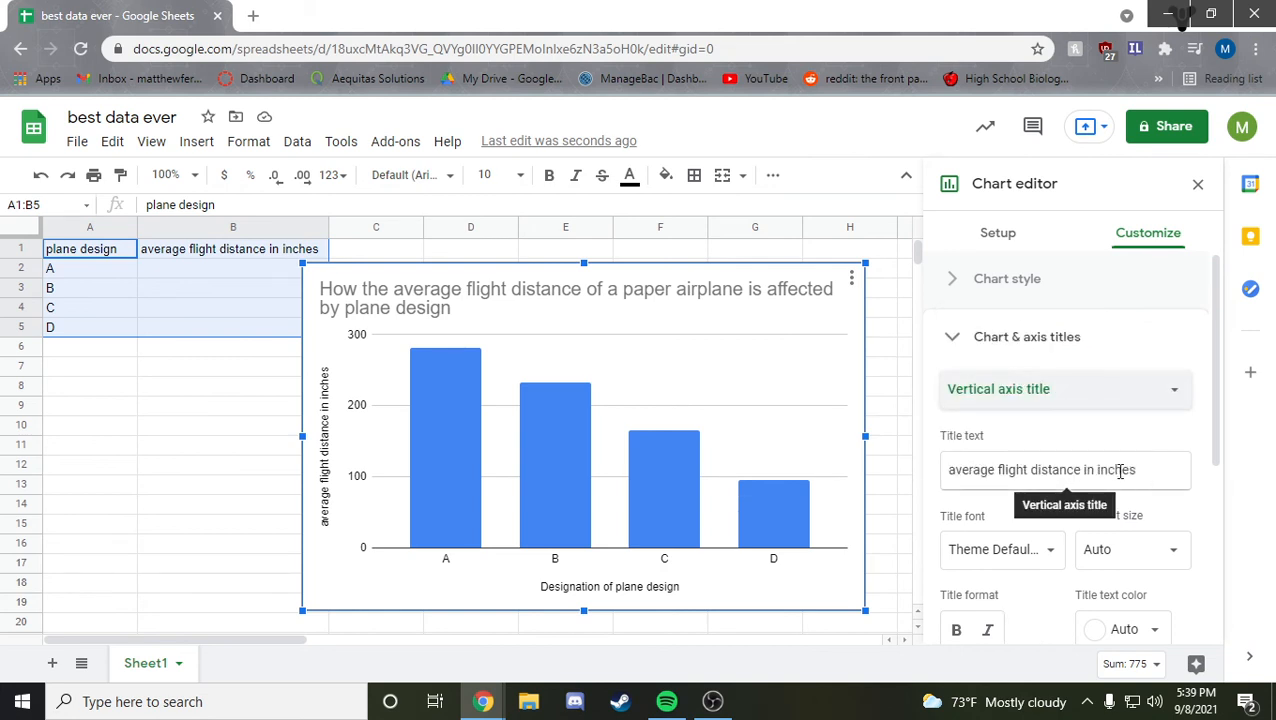
left_click_drag(1139, 470, 942, 470)
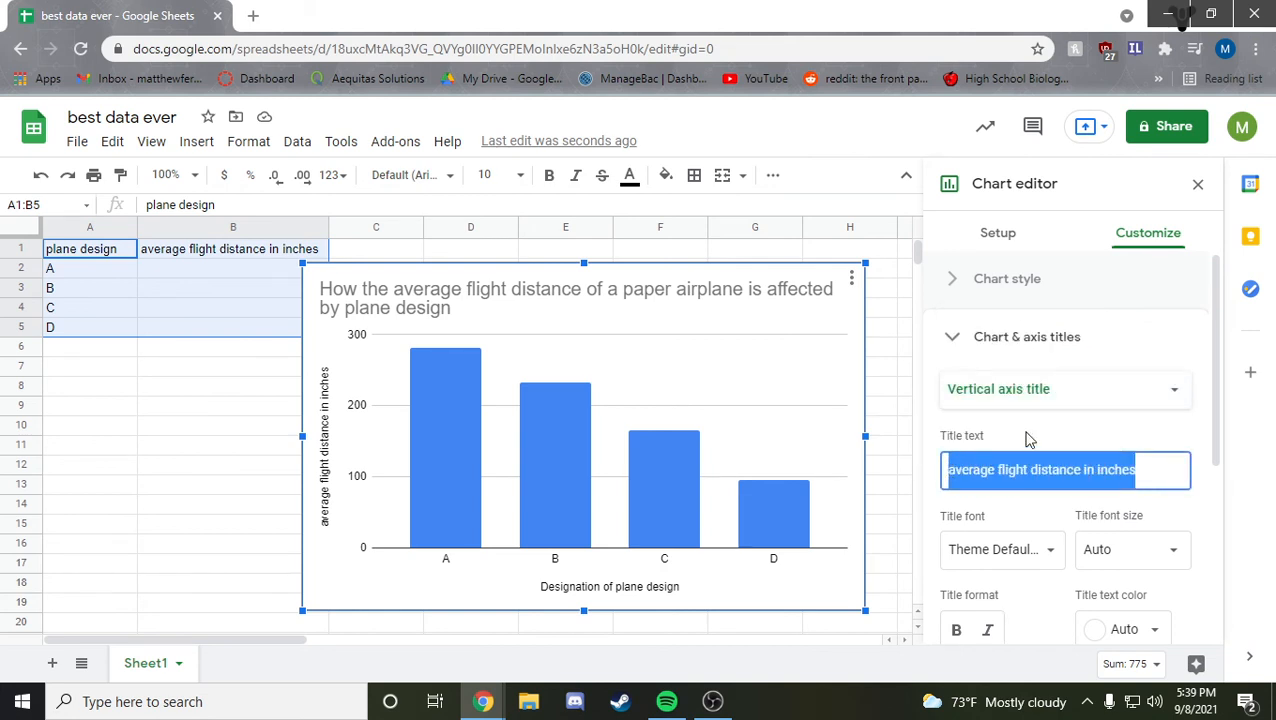
type("Avera")
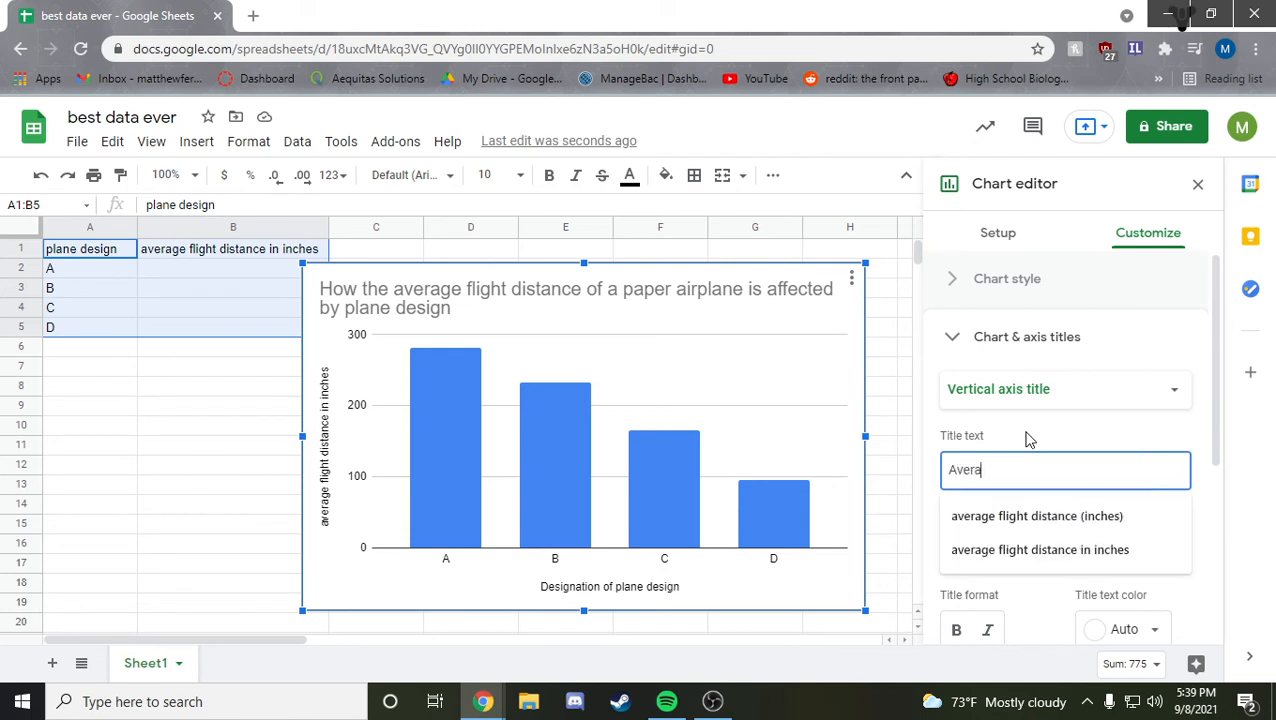
type("ge flight distance ")
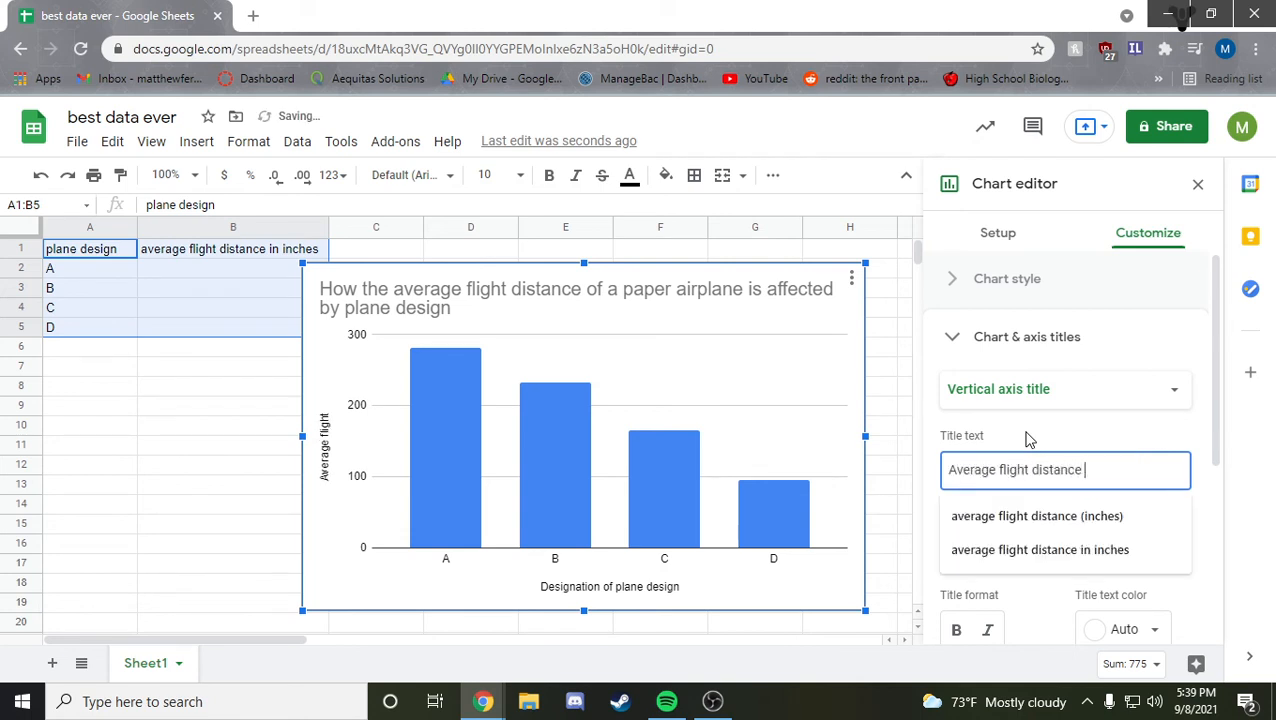
type("(i")
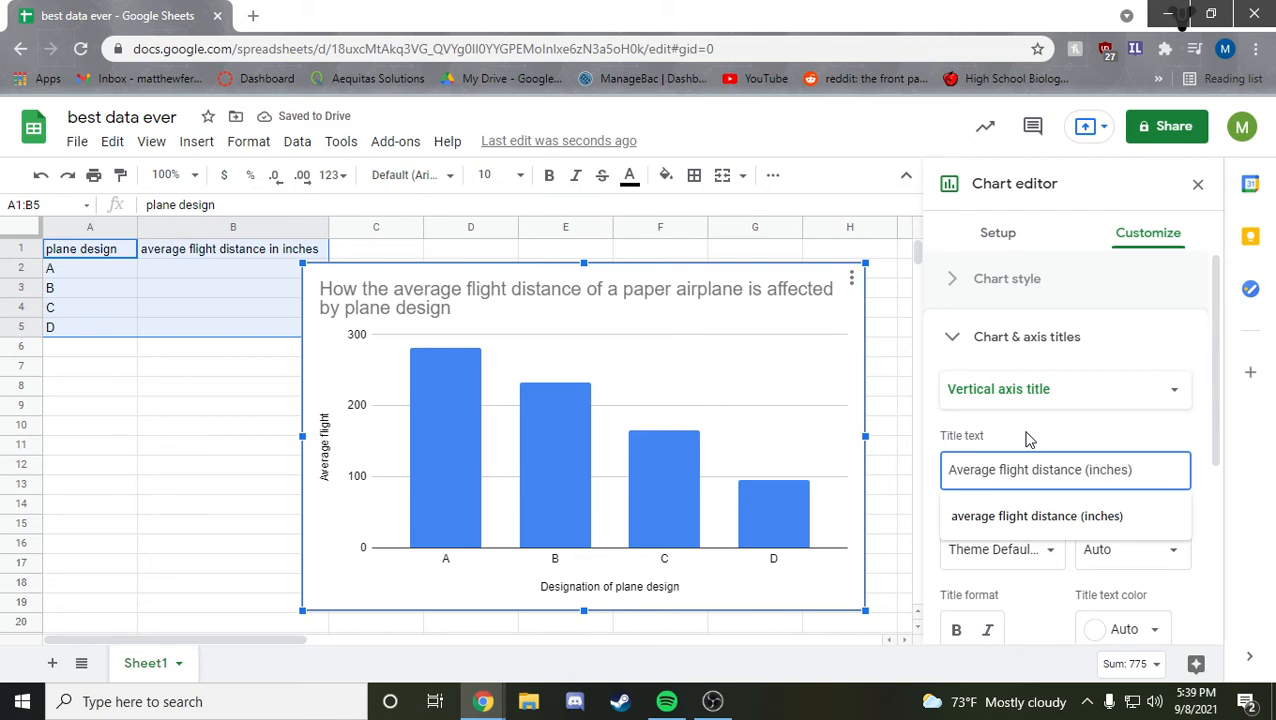
type("nches)")
left_click(1098, 516)
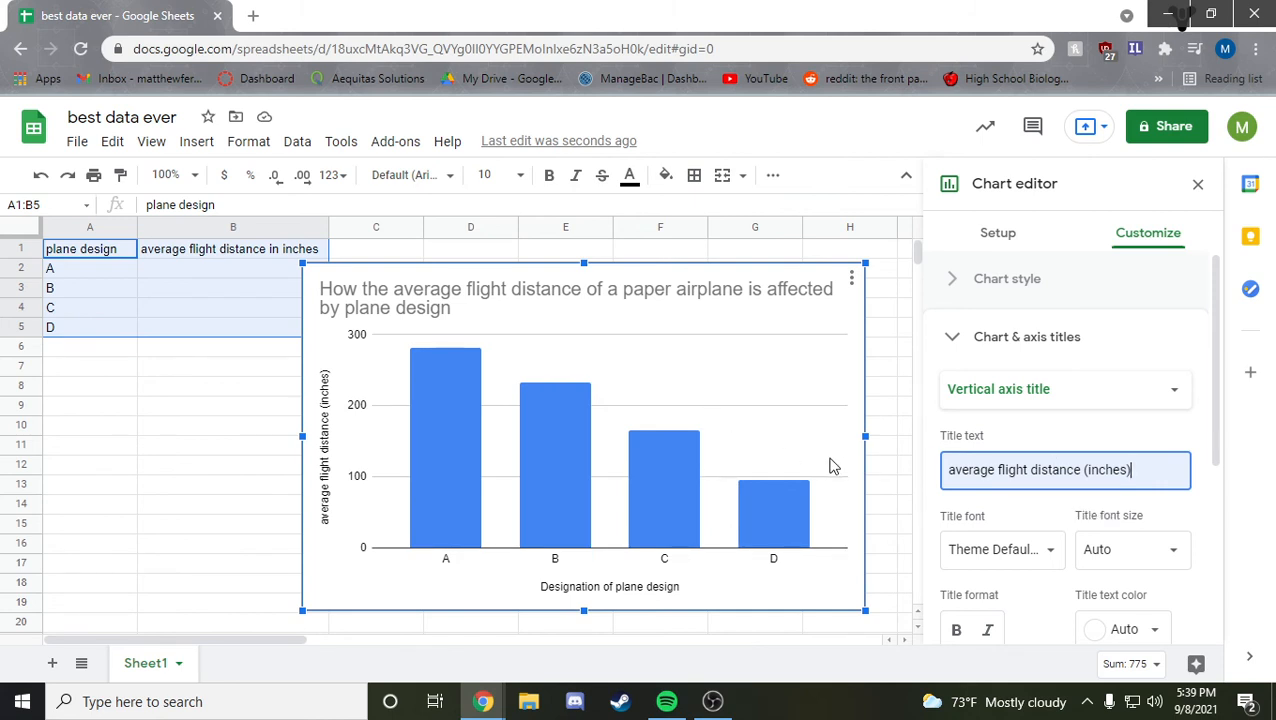
Step: Dismiss the chart's editing options and close the chart editor
right_click(685, 331)
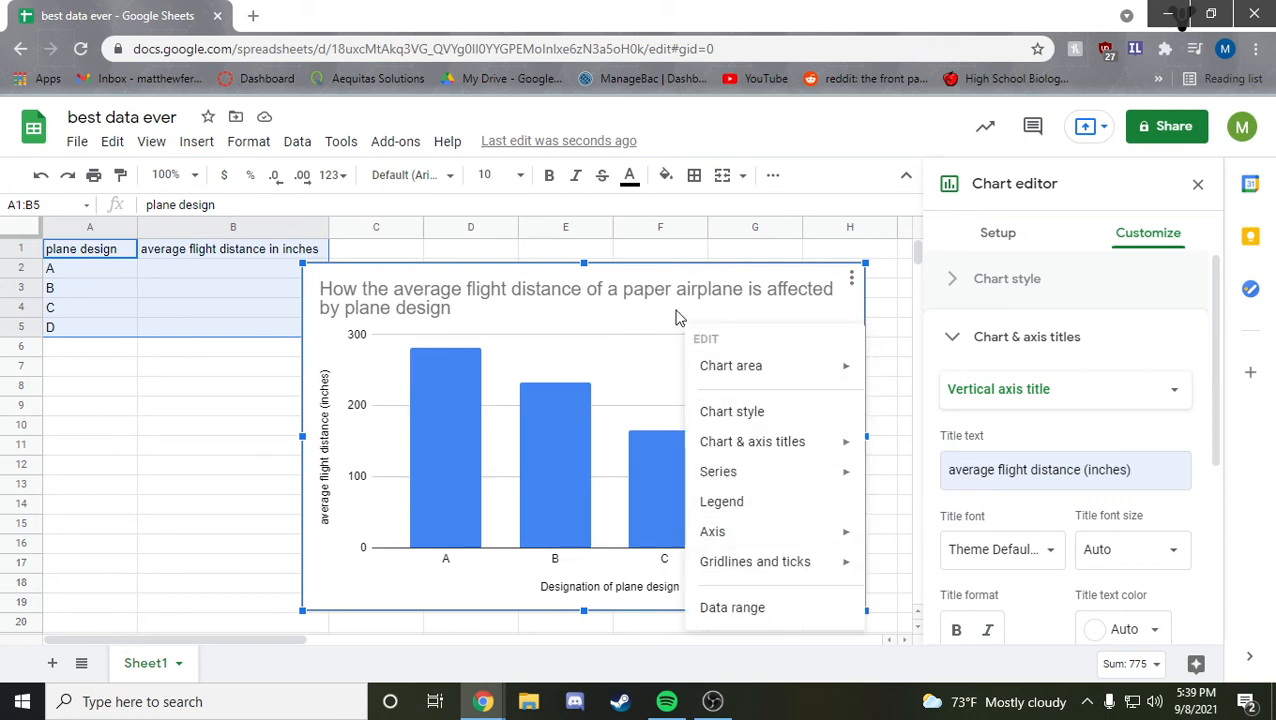
left_click(1198, 187)
left_click(1198, 187)
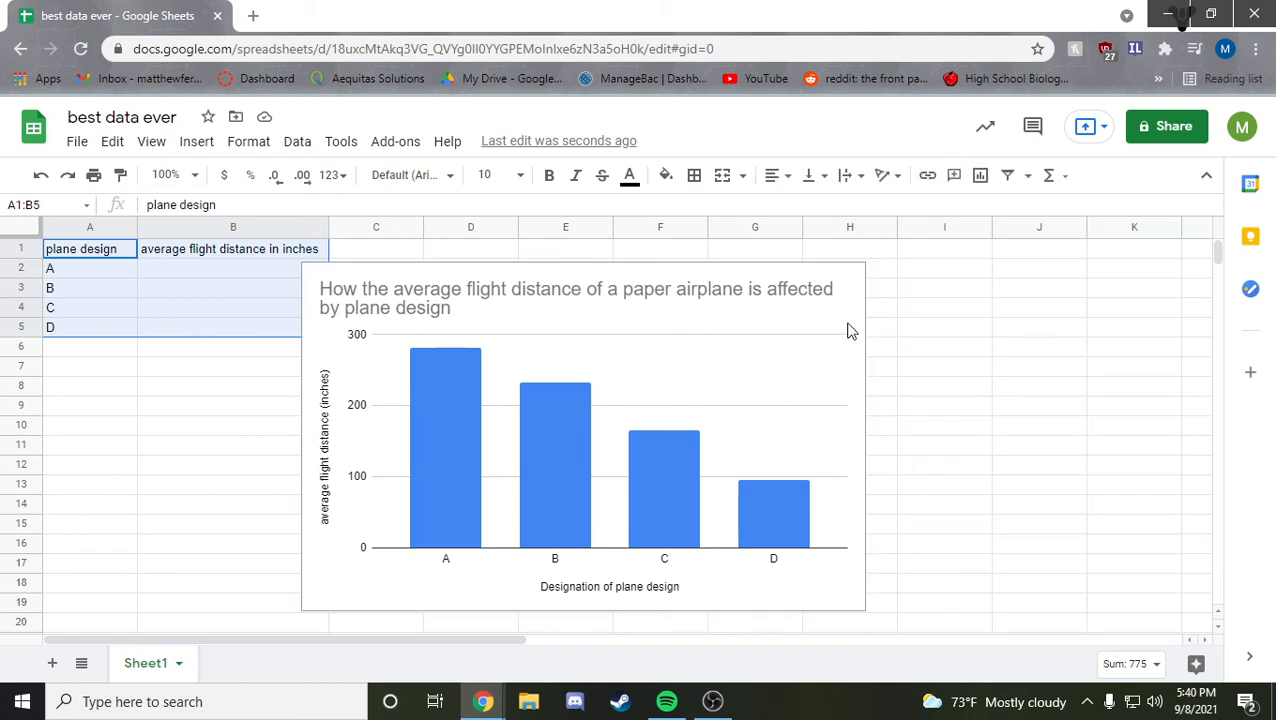
Step: Select the chart, view its available actions and reopen it for editing
right_click(856, 320)
left_click(840, 322)
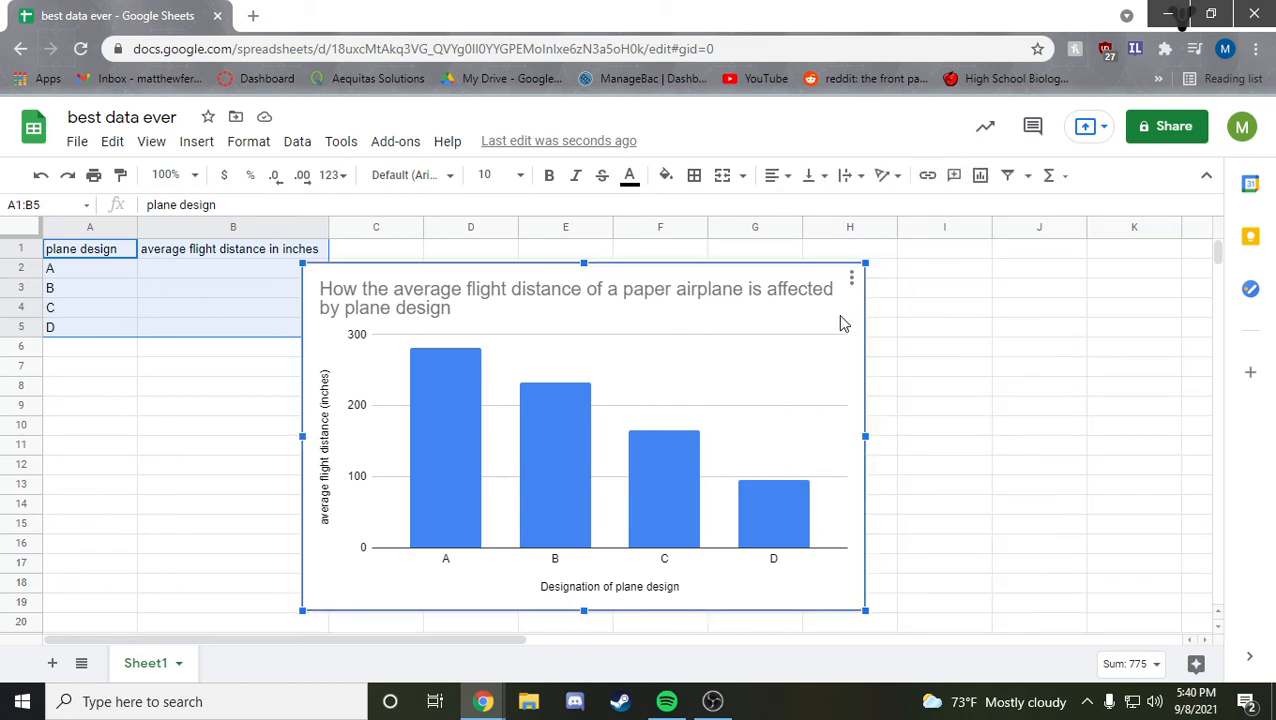
left_click(851, 278)
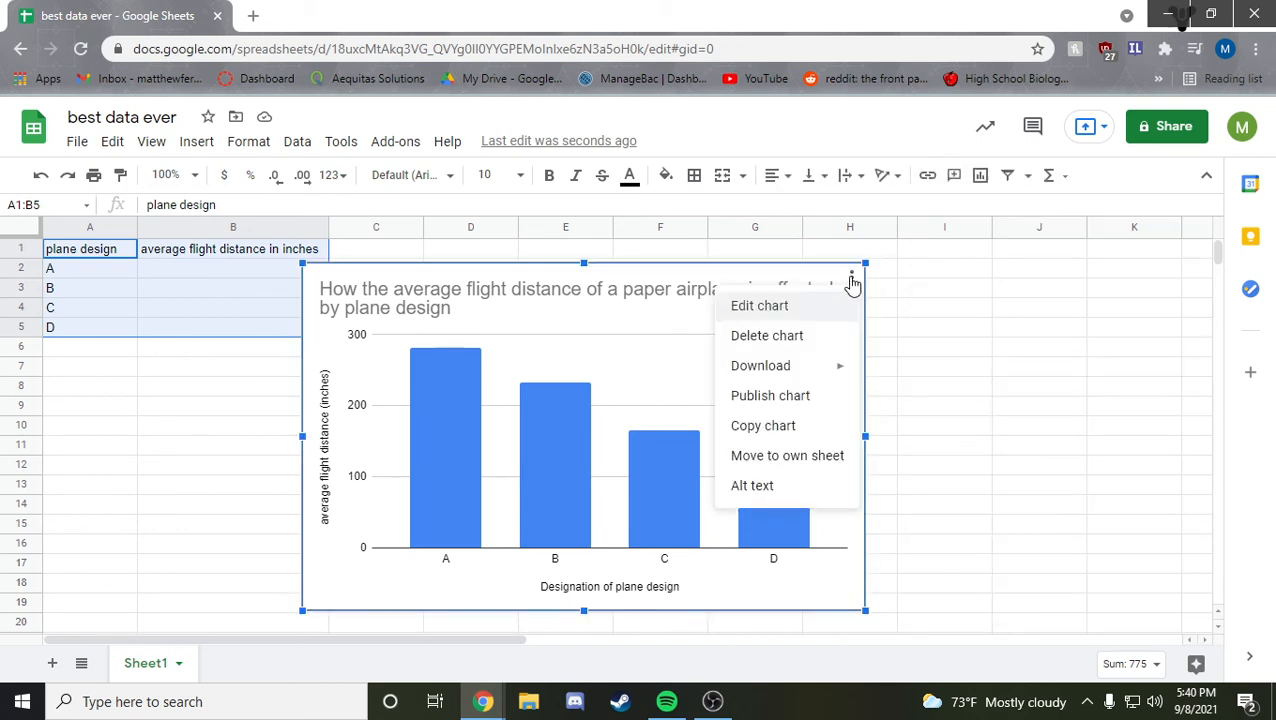
left_click(857, 280)
left_click(858, 281)
left_click(901, 276)
left_click(842, 320)
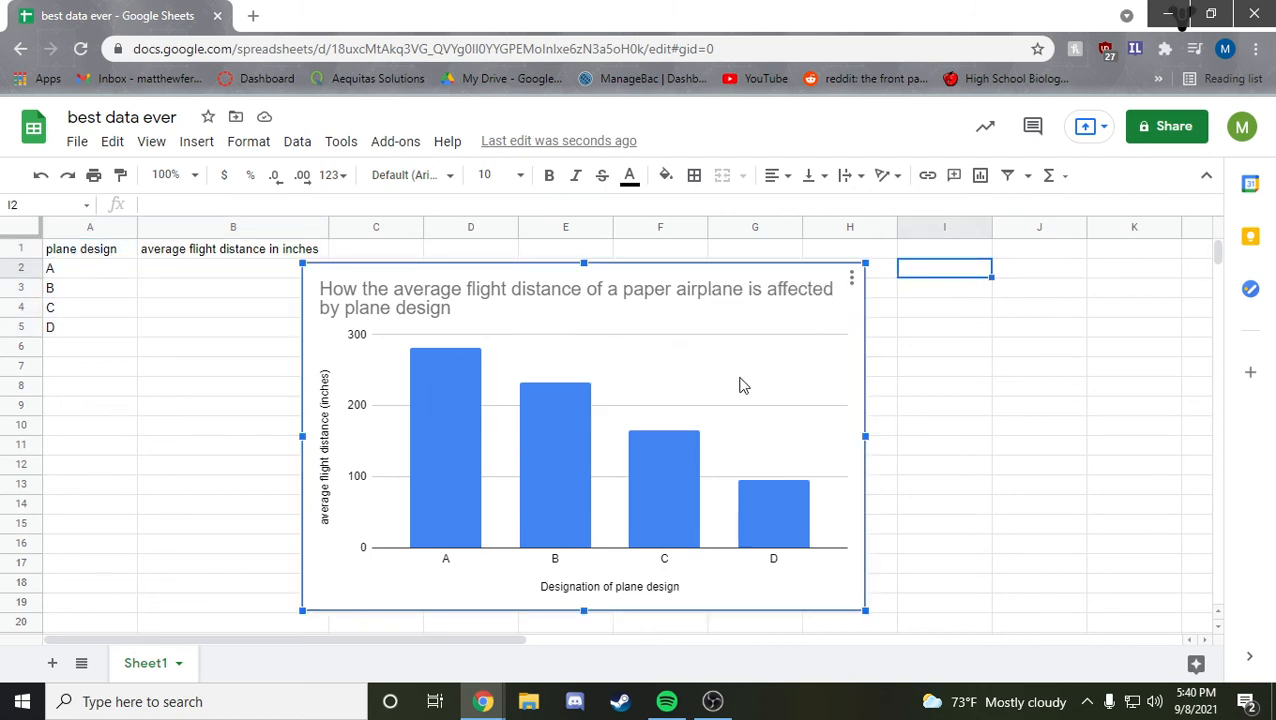
left_click(852, 283)
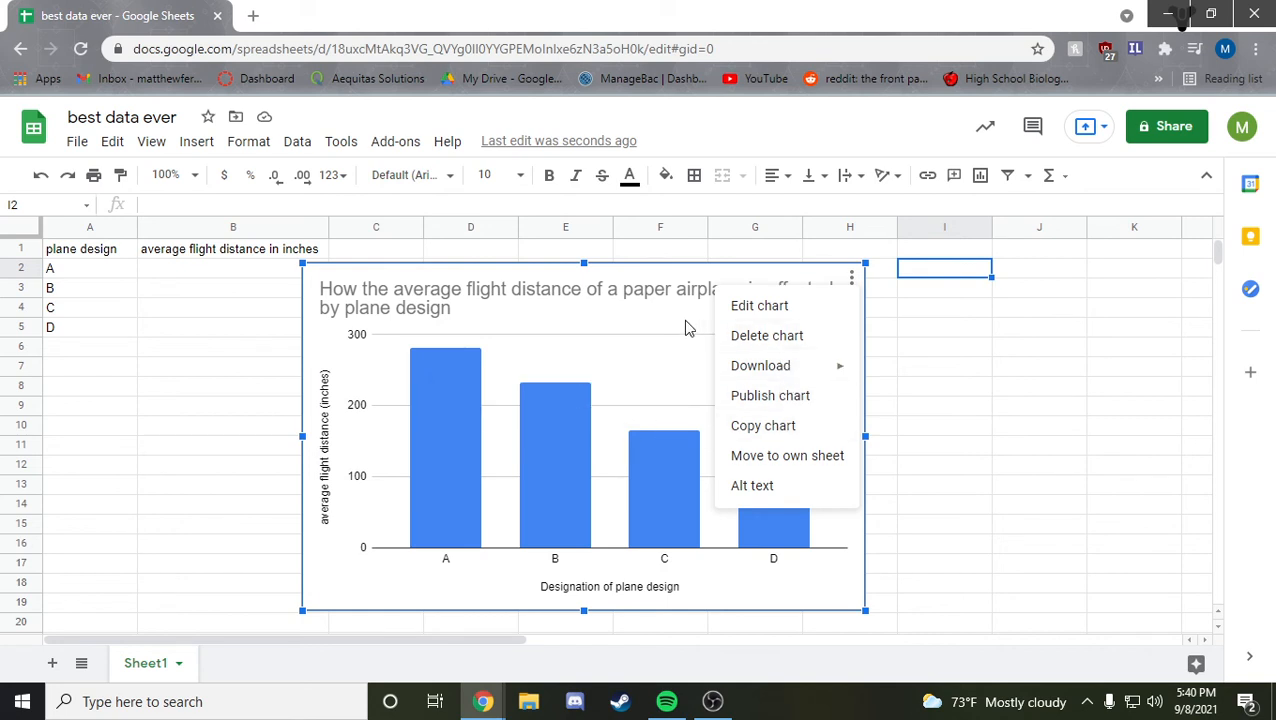
left_click(758, 305)
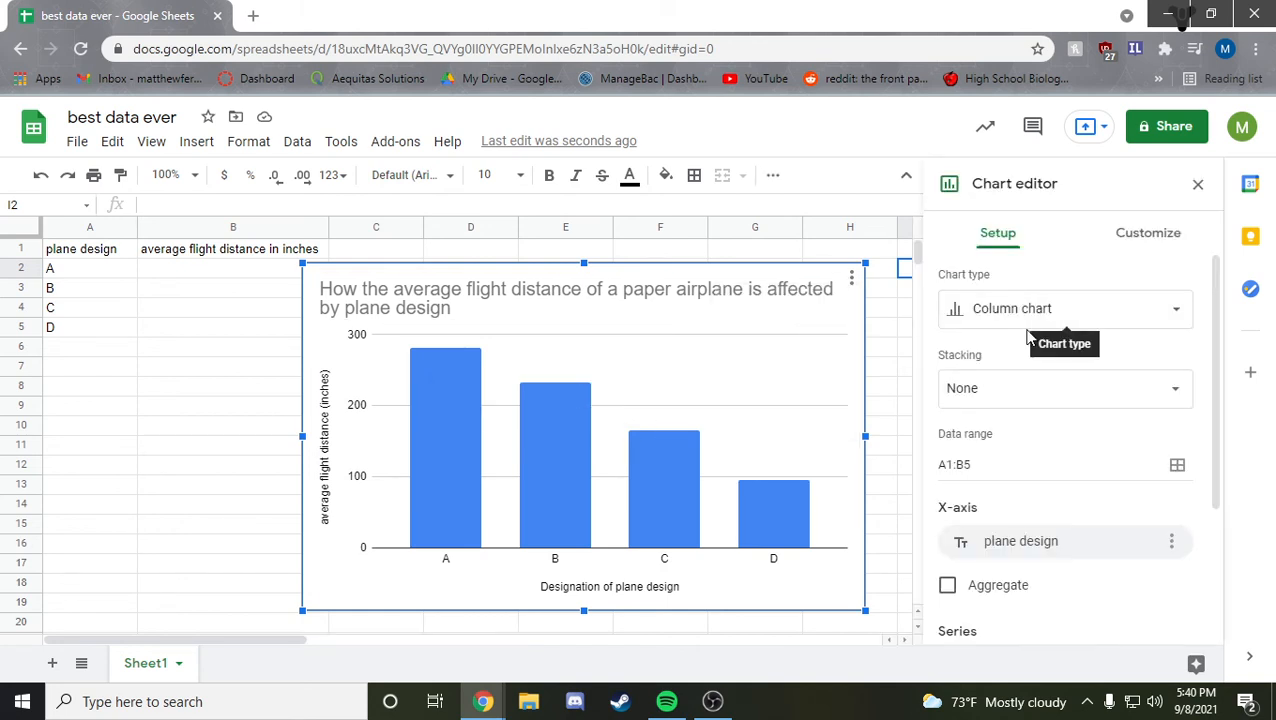
Step: Examine the chart's setup options and its legend and series customization settings
scroll(1128, 397, "down", 3)
scroll(1128, 397, "up", 1)
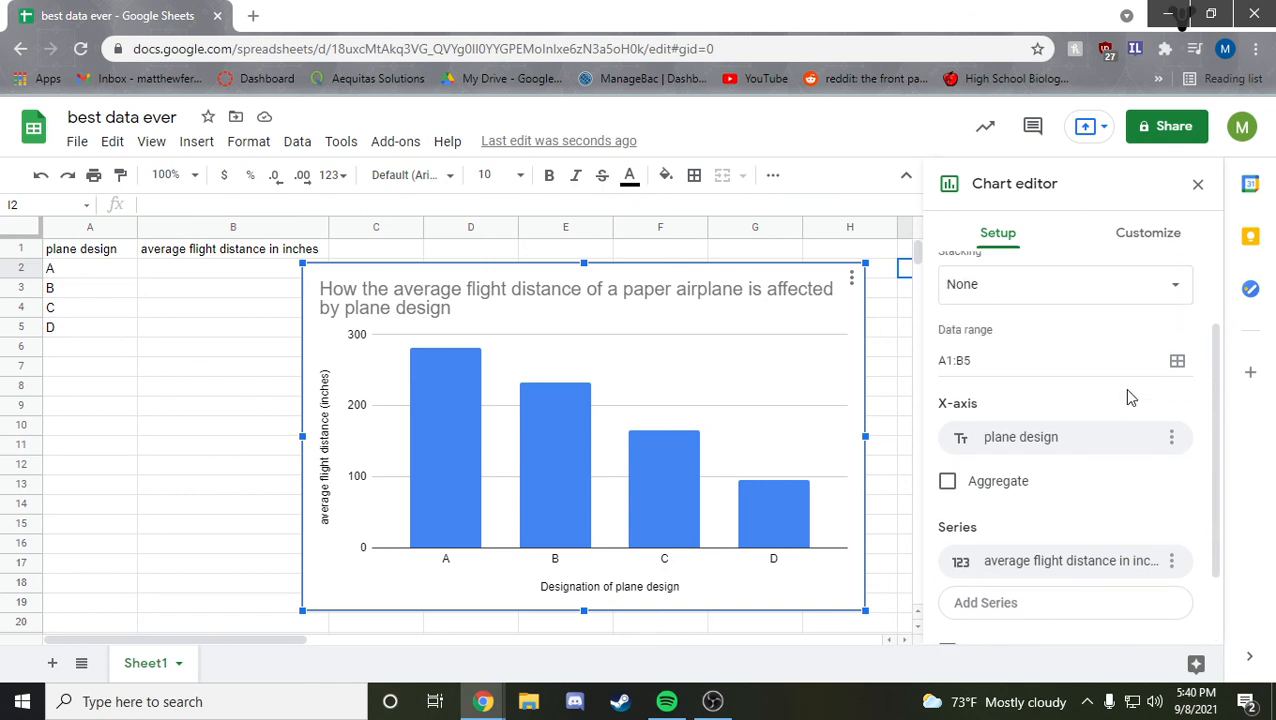
scroll(1128, 397, "down", 1)
scroll(1128, 370, "up", 2)
left_click(1137, 237)
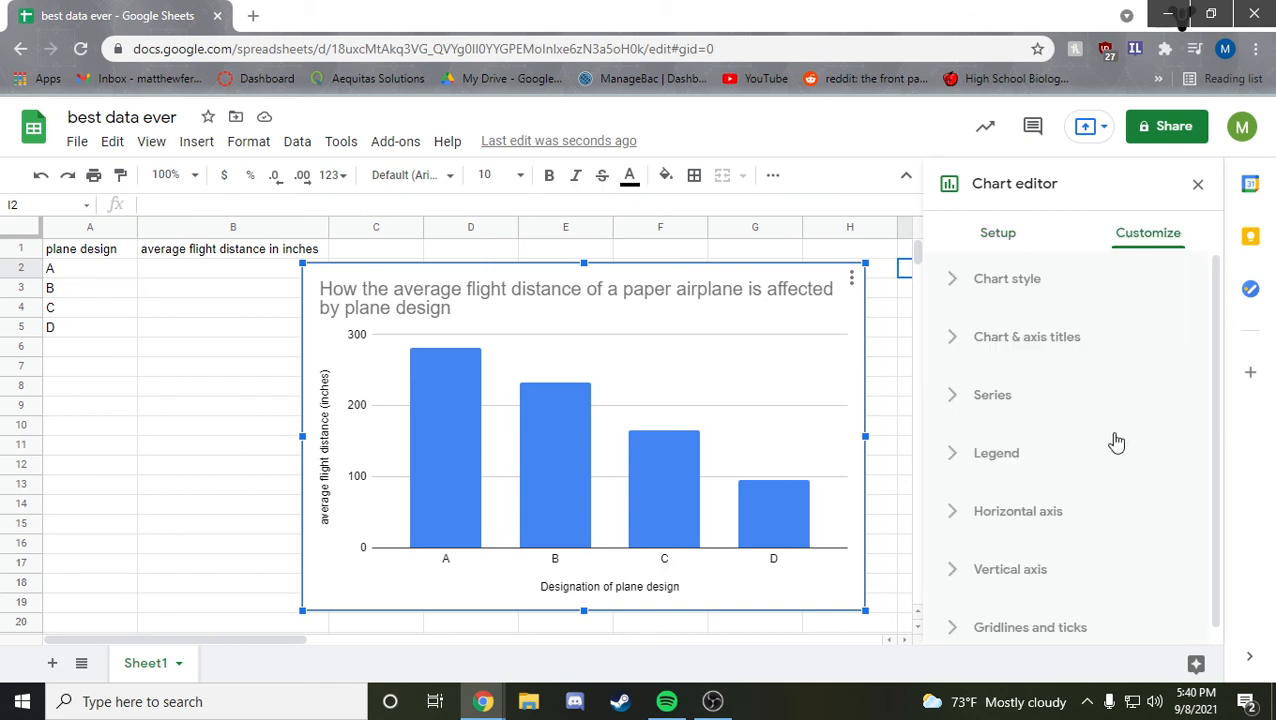
left_click(1060, 450)
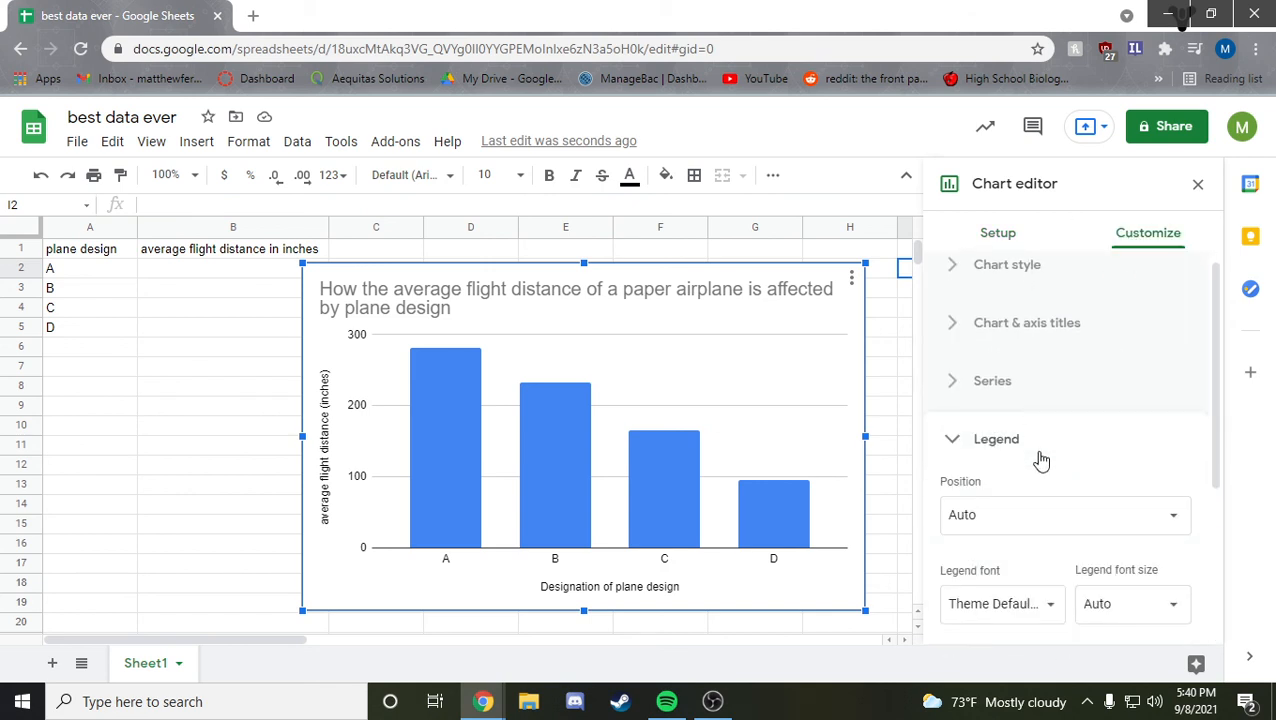
left_click(1038, 442)
left_click(1027, 380)
scroll(1031, 390, "down", 1)
scroll(1031, 390, "up", 1)
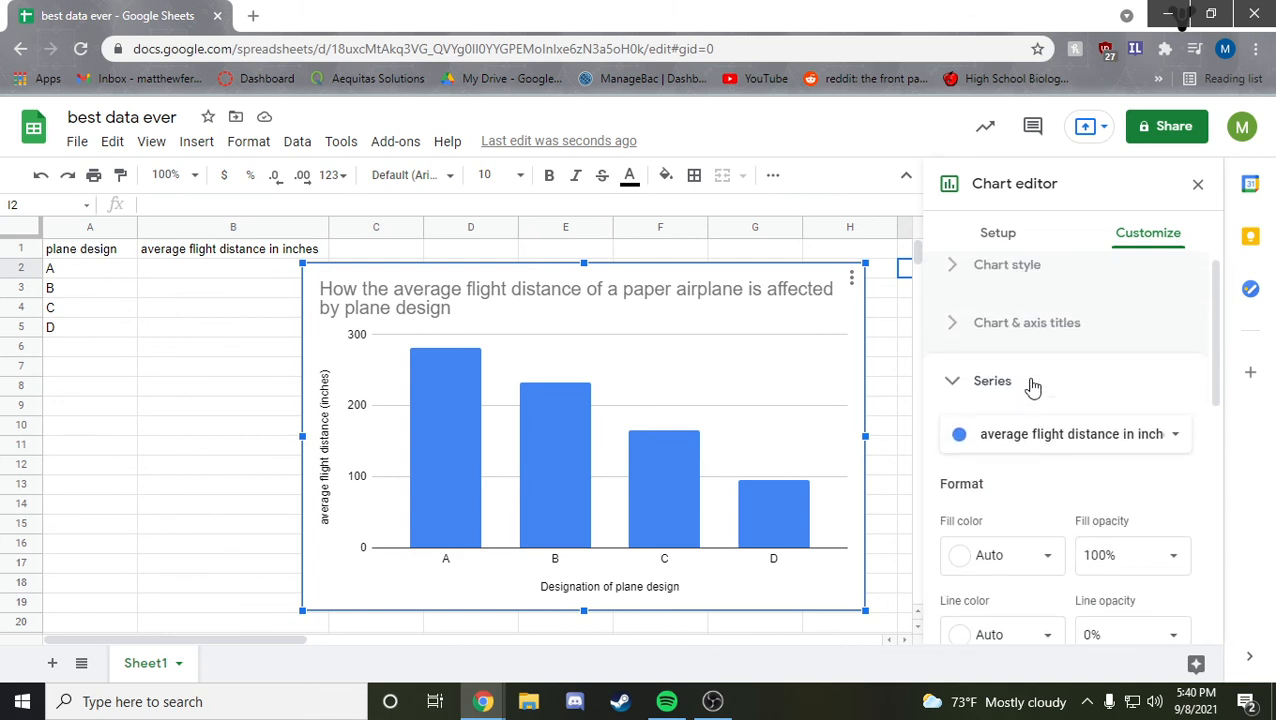
left_click(1031, 386)
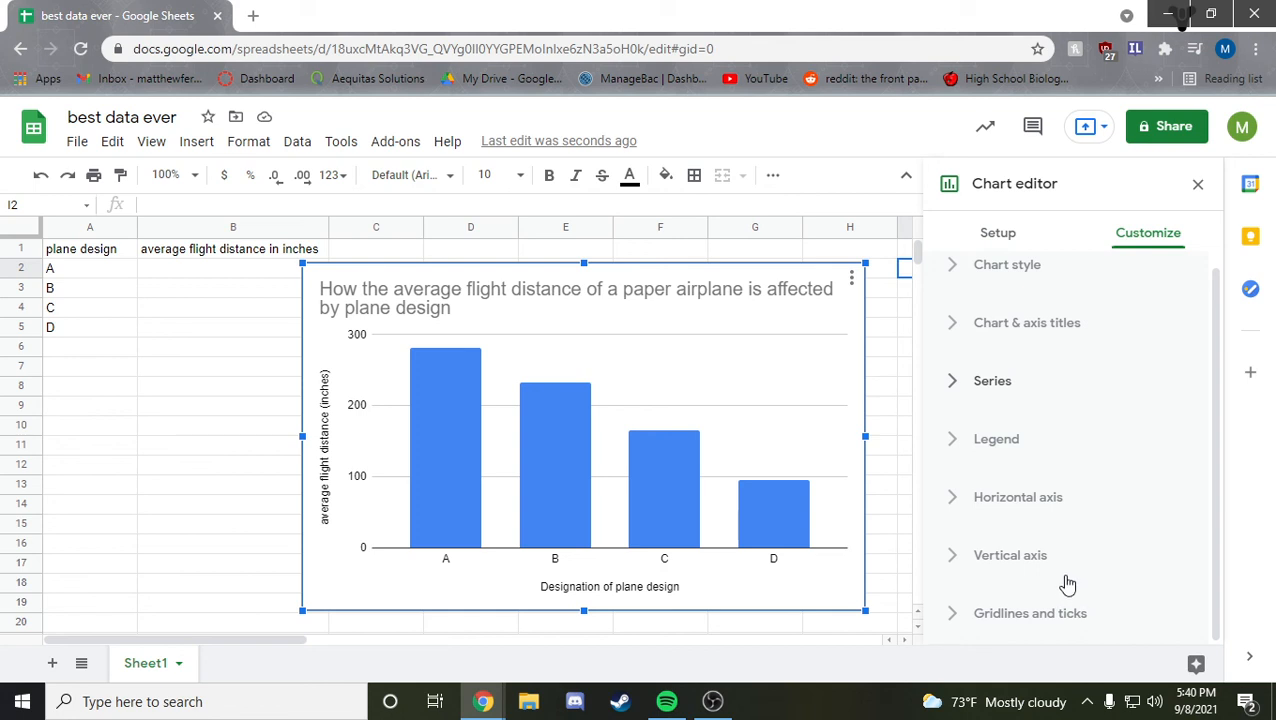
Step: Close the chart editor and move the chart off the data table so the average distance values are uncovered
left_click(785, 413)
left_click(1196, 187)
left_click(781, 316)
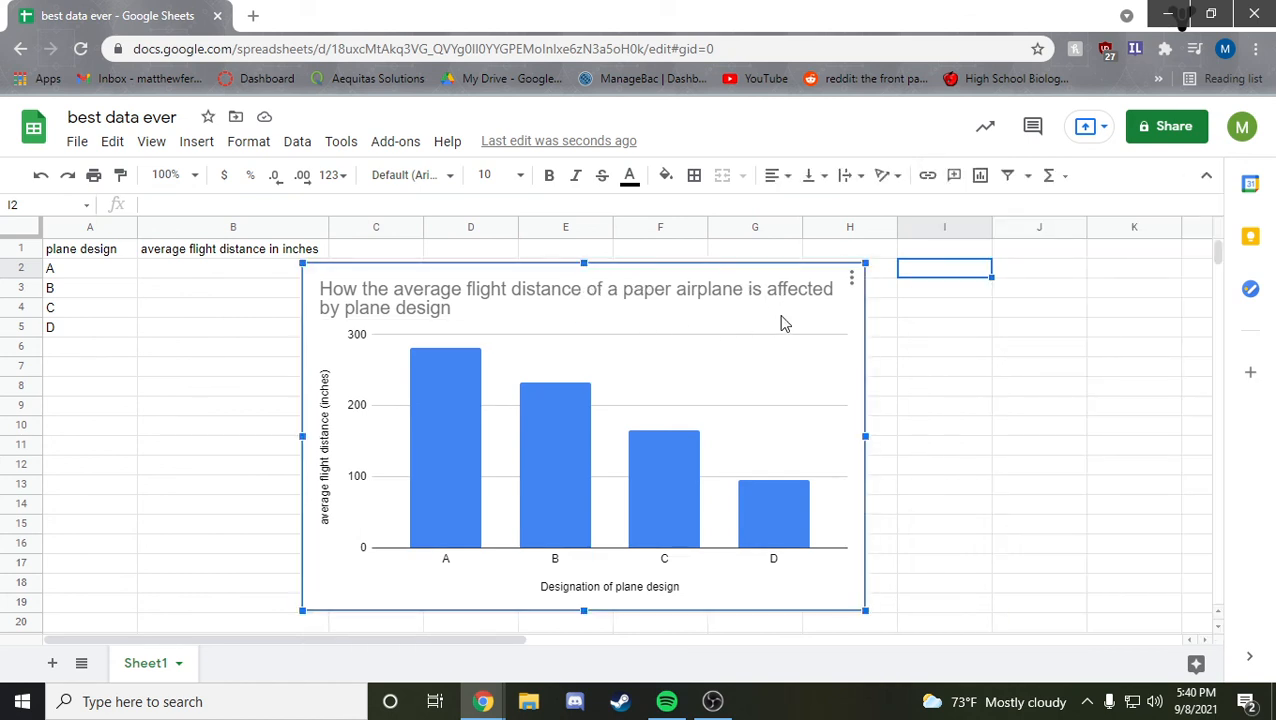
left_click_drag(747, 276, 866, 323)
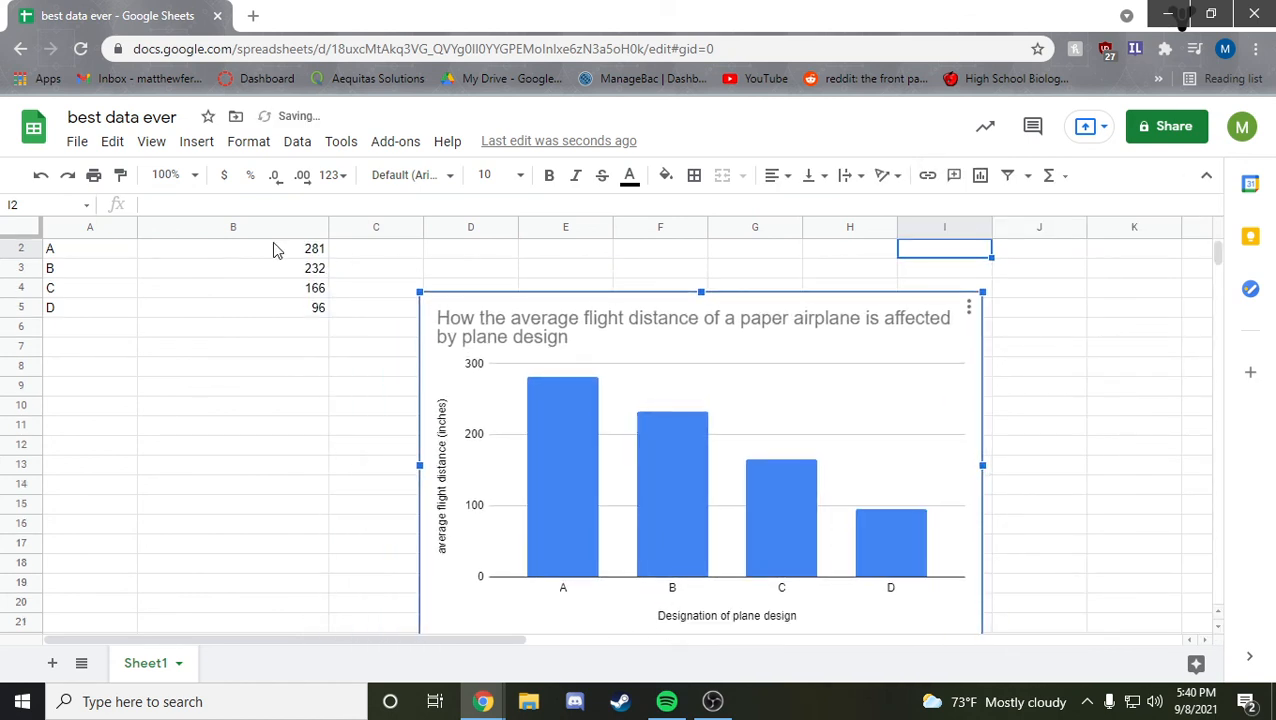
scroll(363, 345, "up", 1)
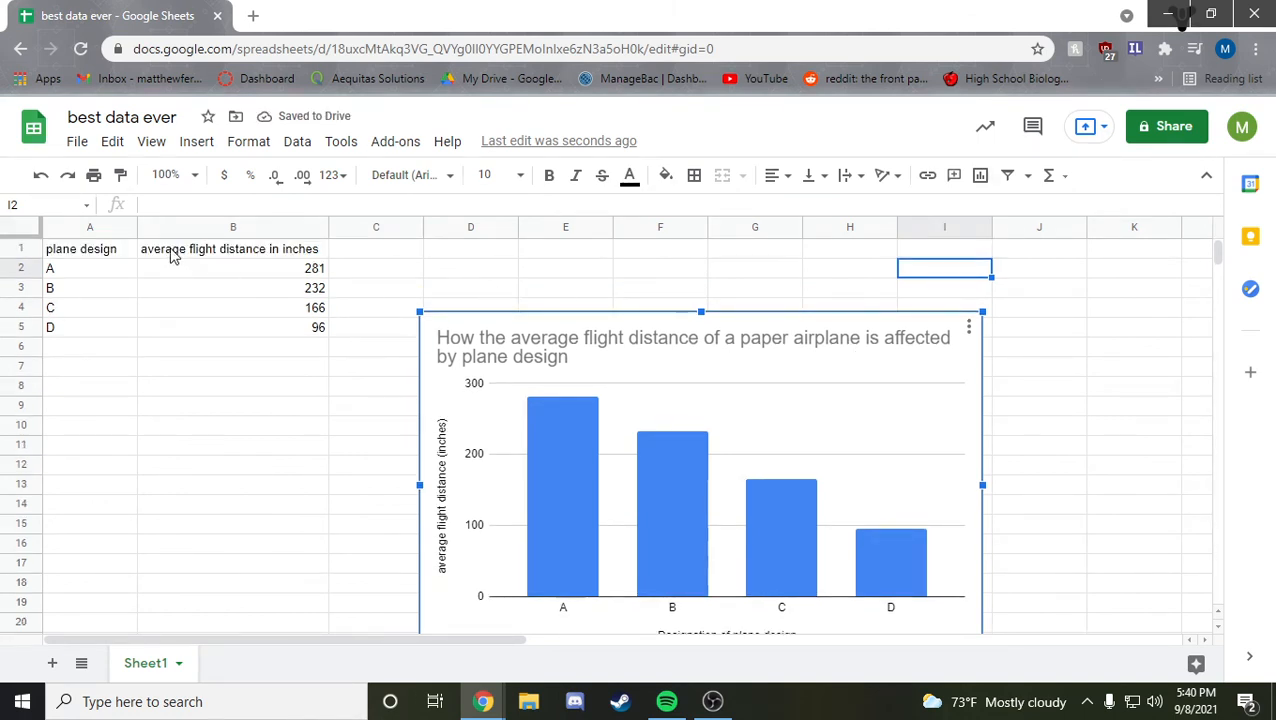
Step: Insert an empty column before the average flight distance column
left_click(181, 270)
right_click(181, 268)
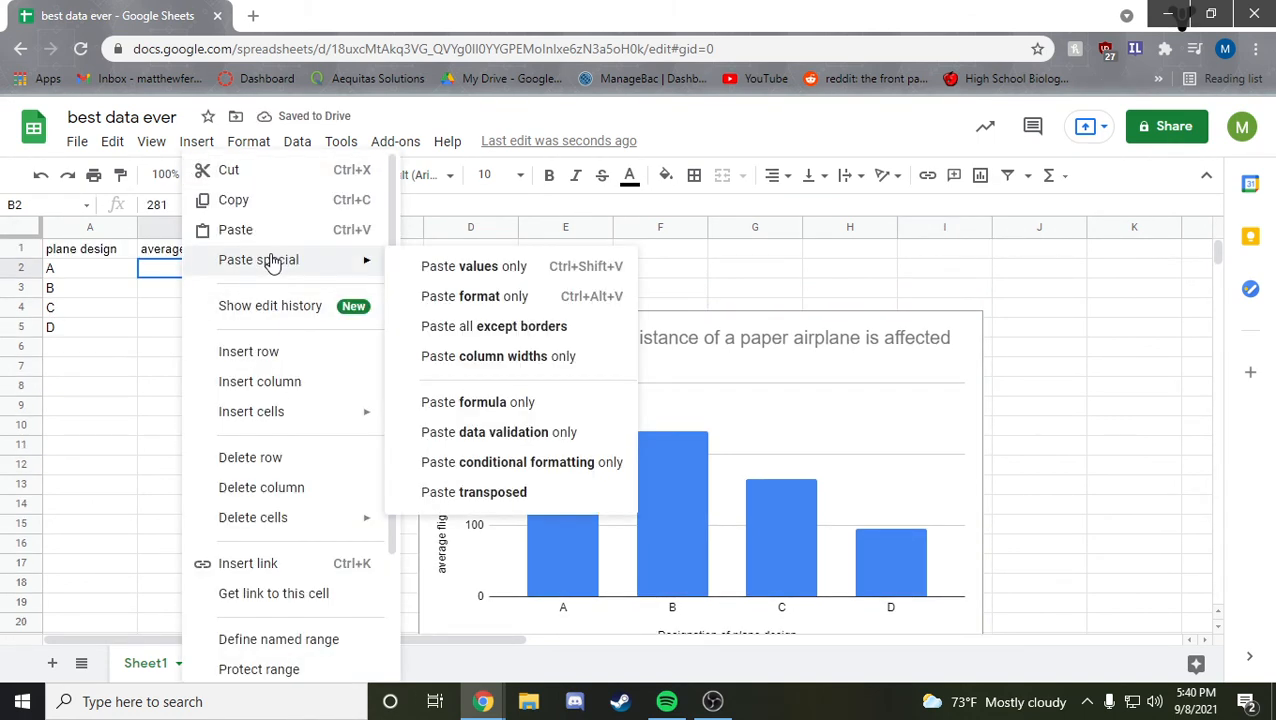
left_click(279, 389)
Step: Head the empty column "trial 1" and enter 100, 200, 250 and 160 for plane designs A to D
key("Up")
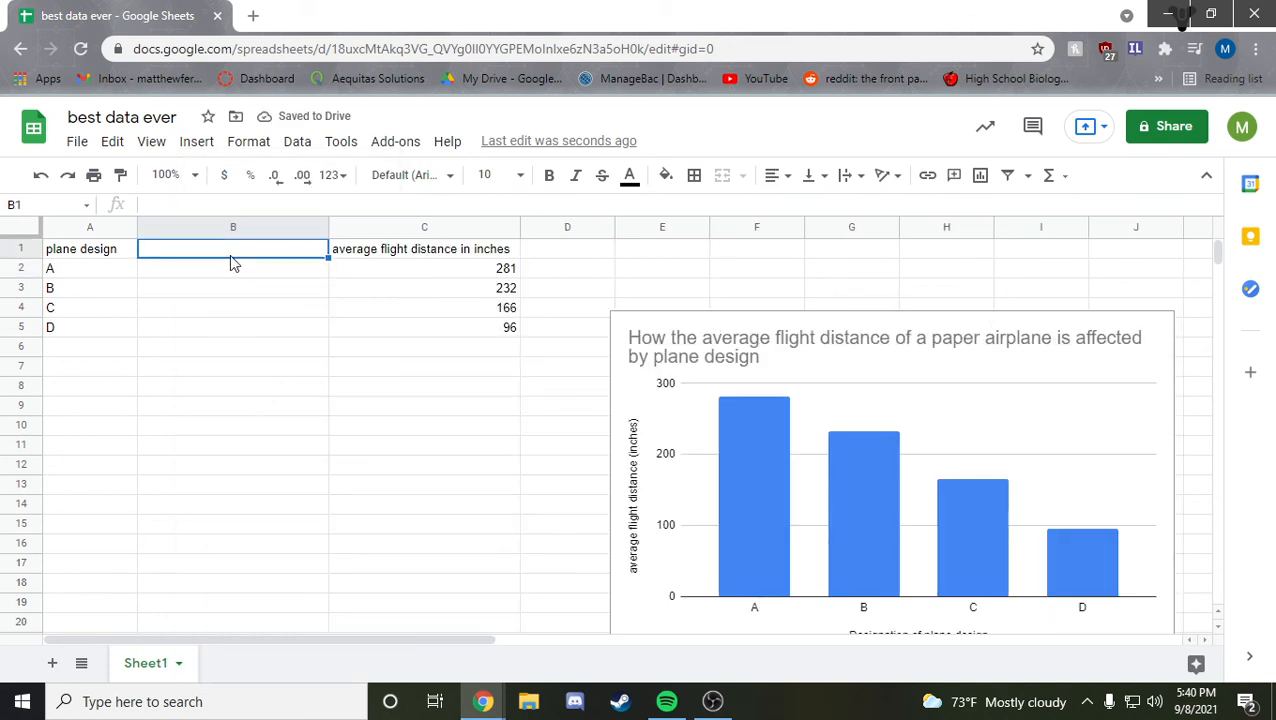
type("trial 1")
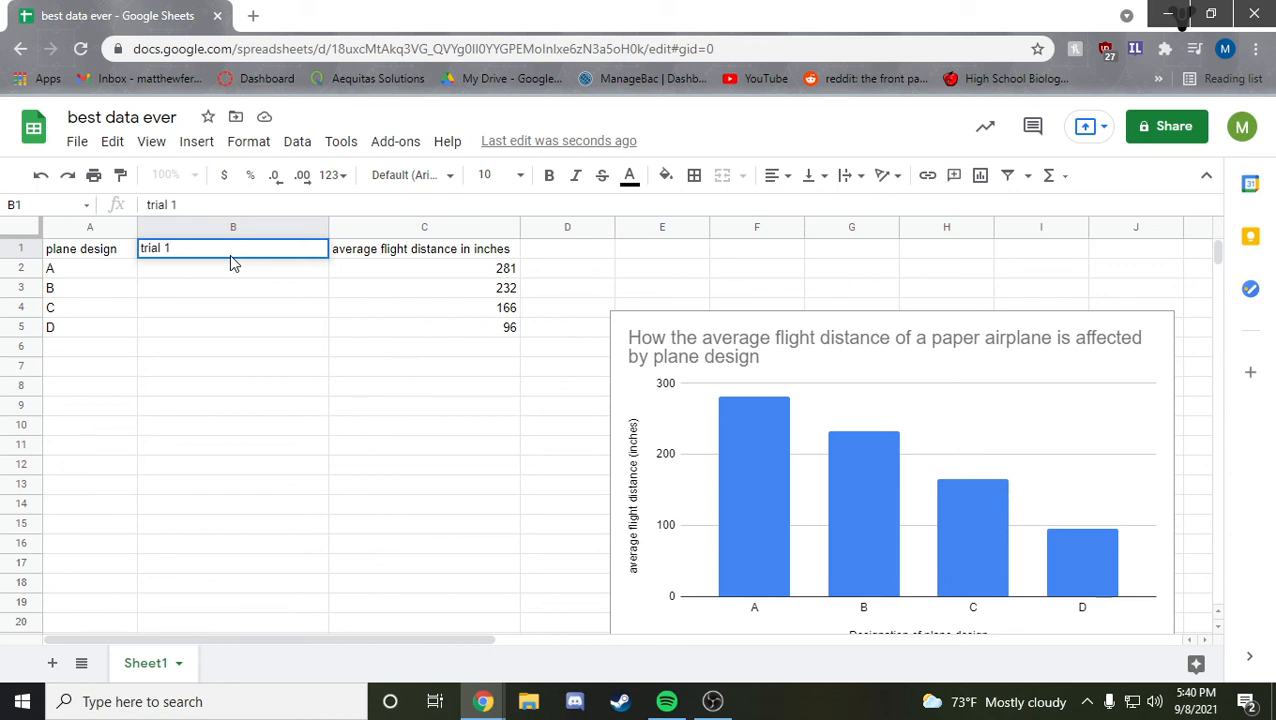
key("Return")
type("100")
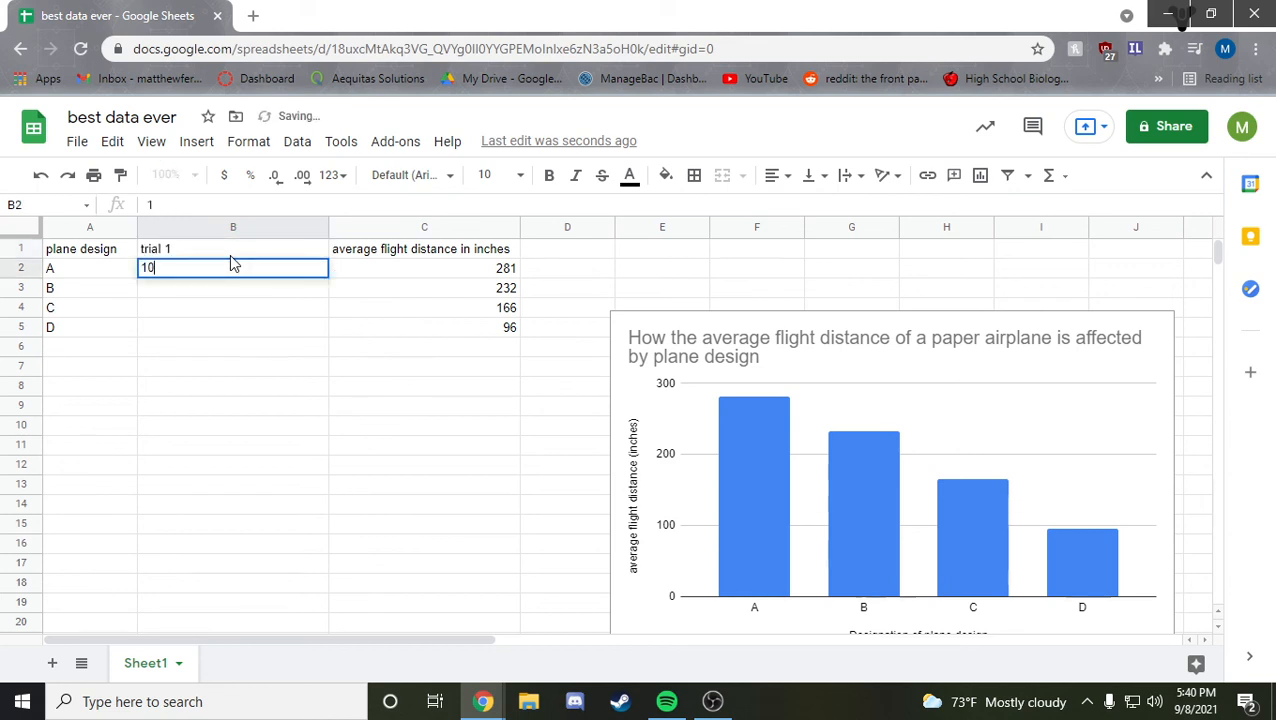
key("Return")
type("200")
key("Return")
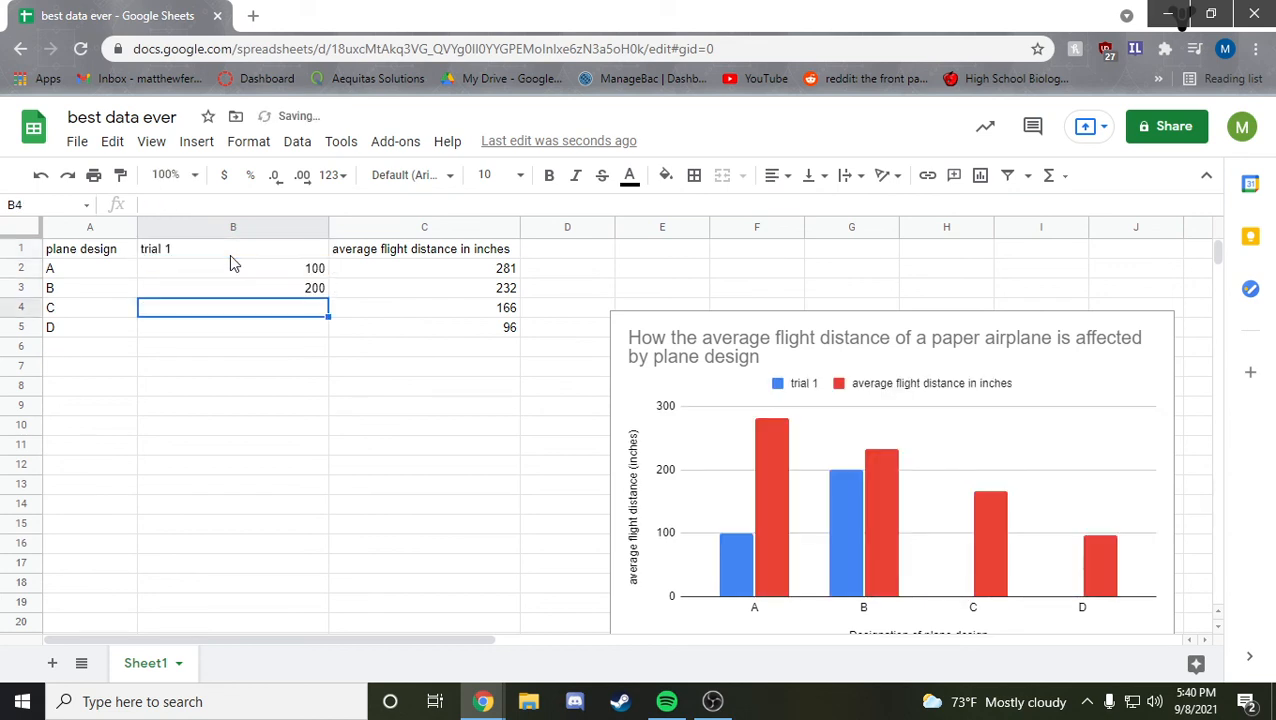
type("250")
key("Return")
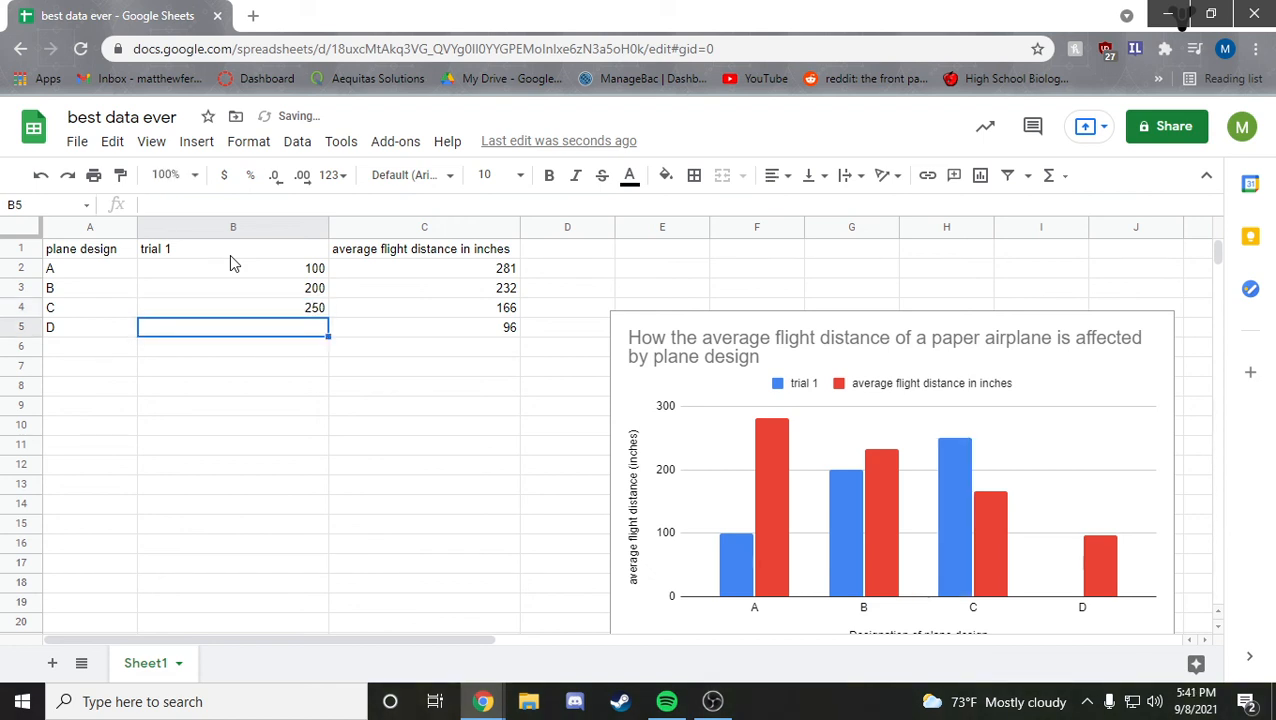
type("160")
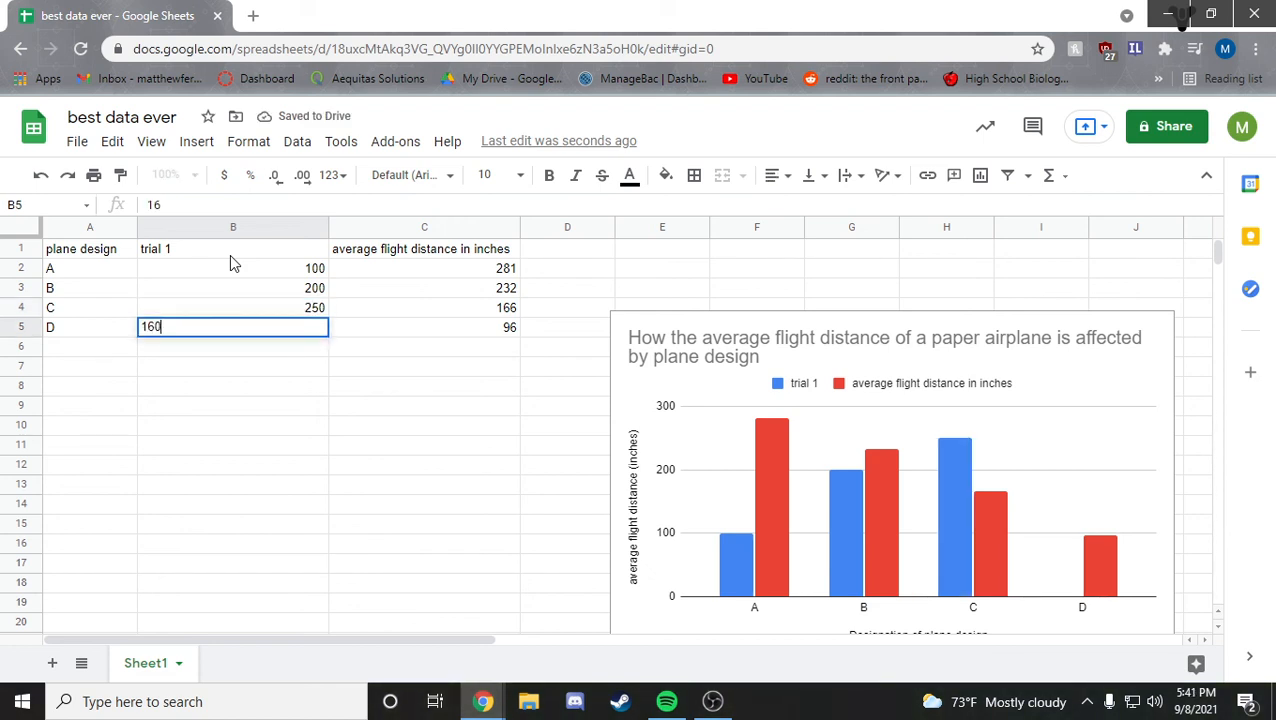
key("Return")
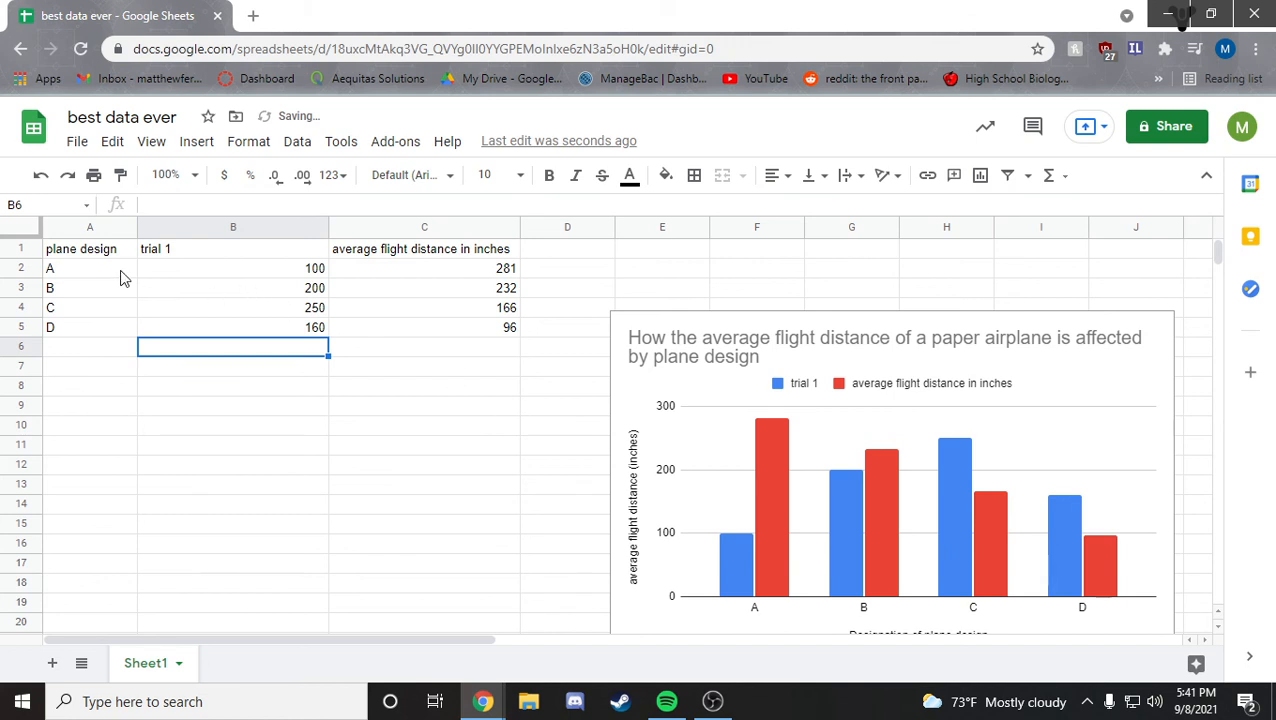
Step: Insert two empty columns between the trial 1 and average flight distance columns
scroll(624, 452, "down", 1)
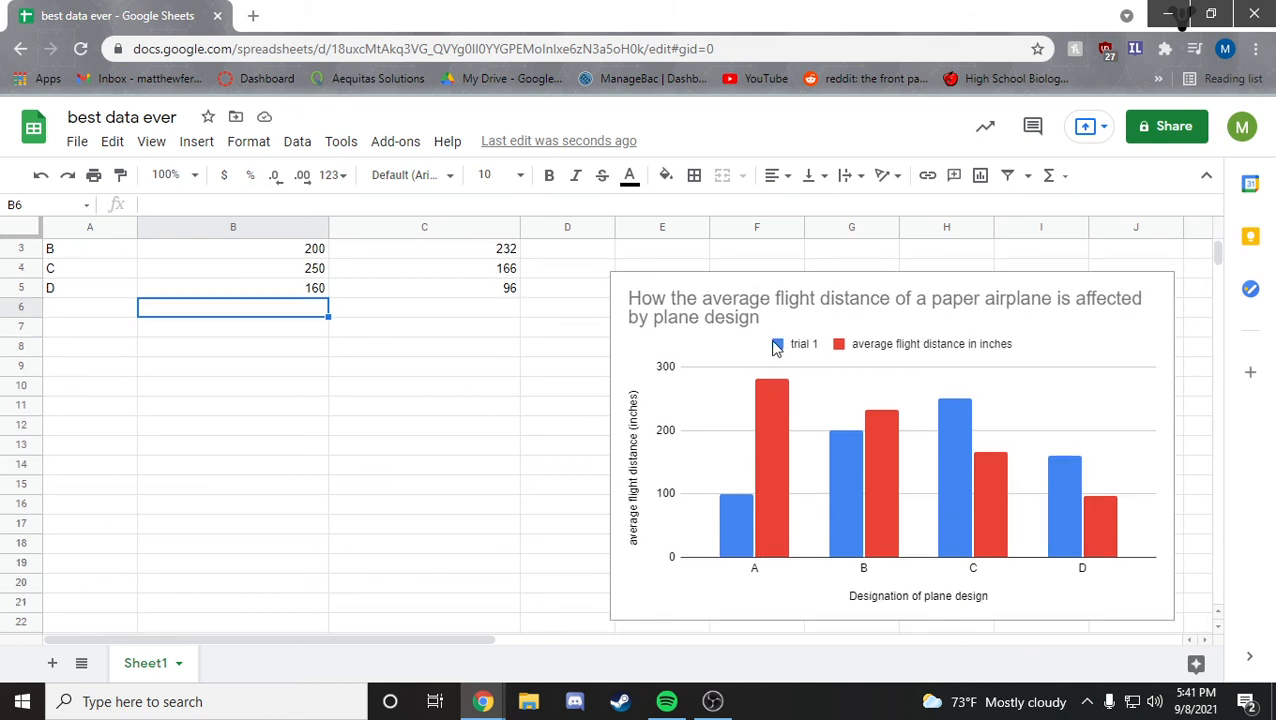
scroll(282, 293, "up", 1)
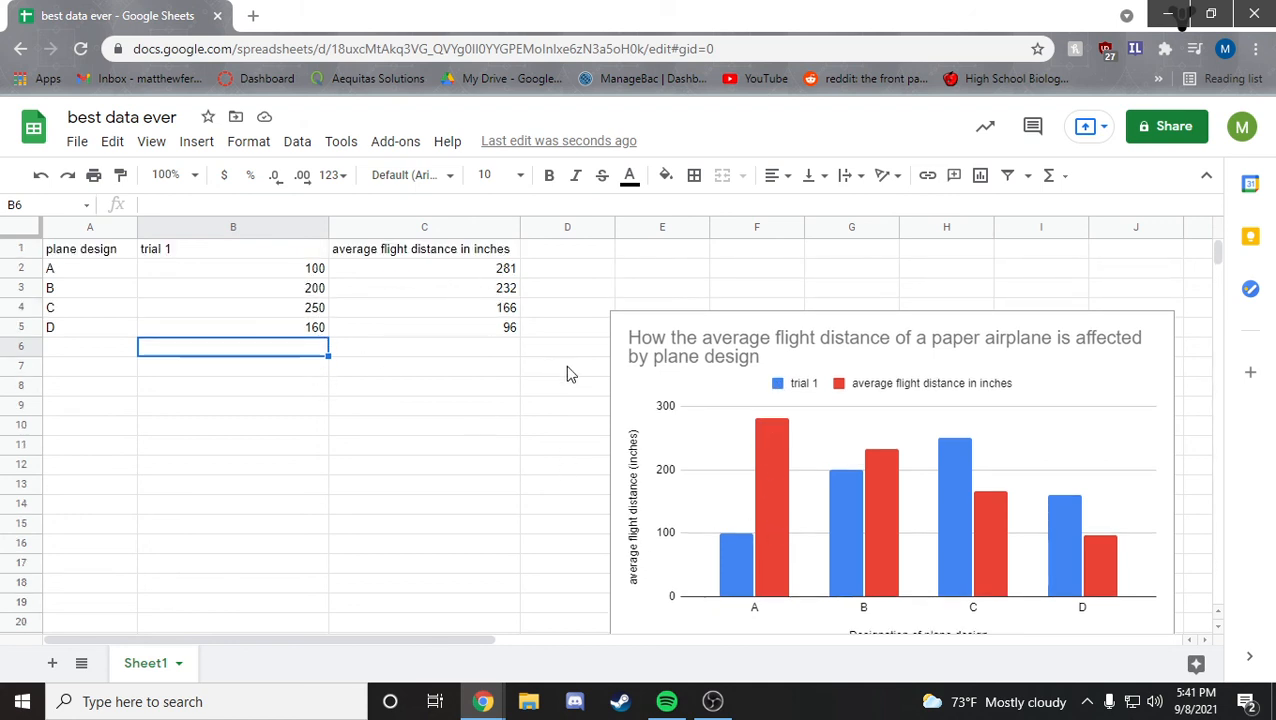
scroll(565, 372, "down", 1)
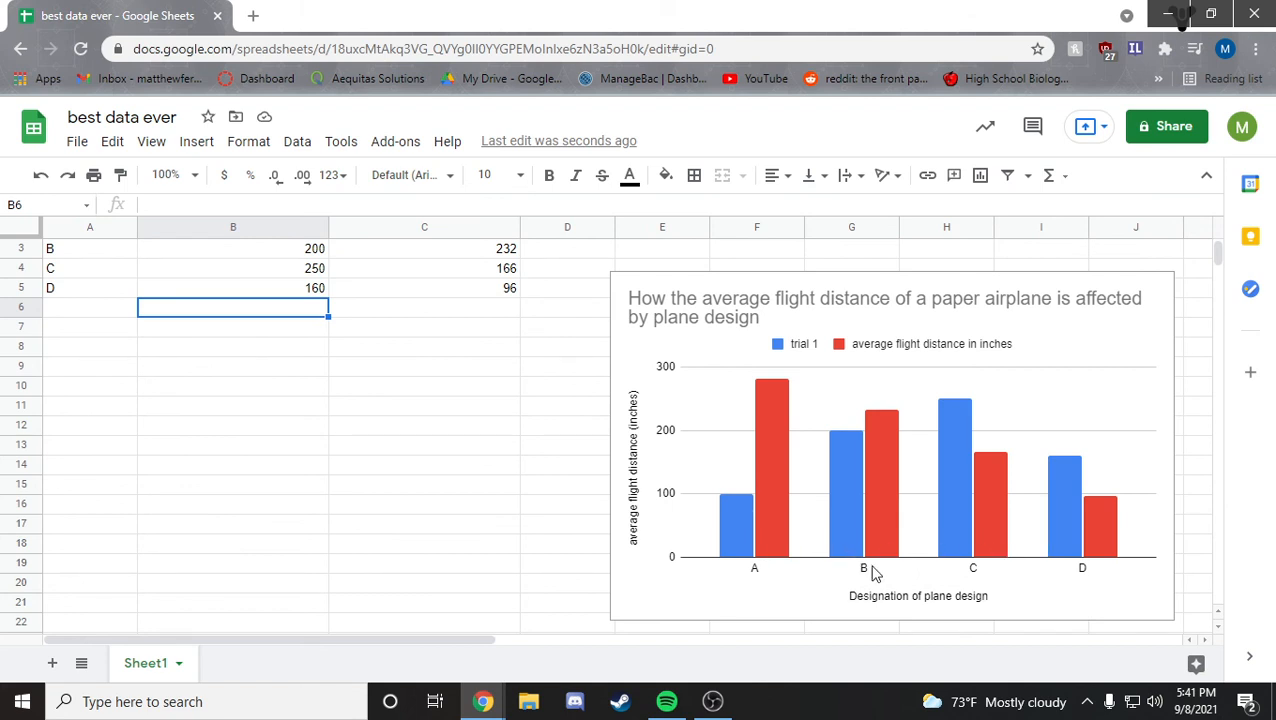
scroll(279, 305, "up", 1)
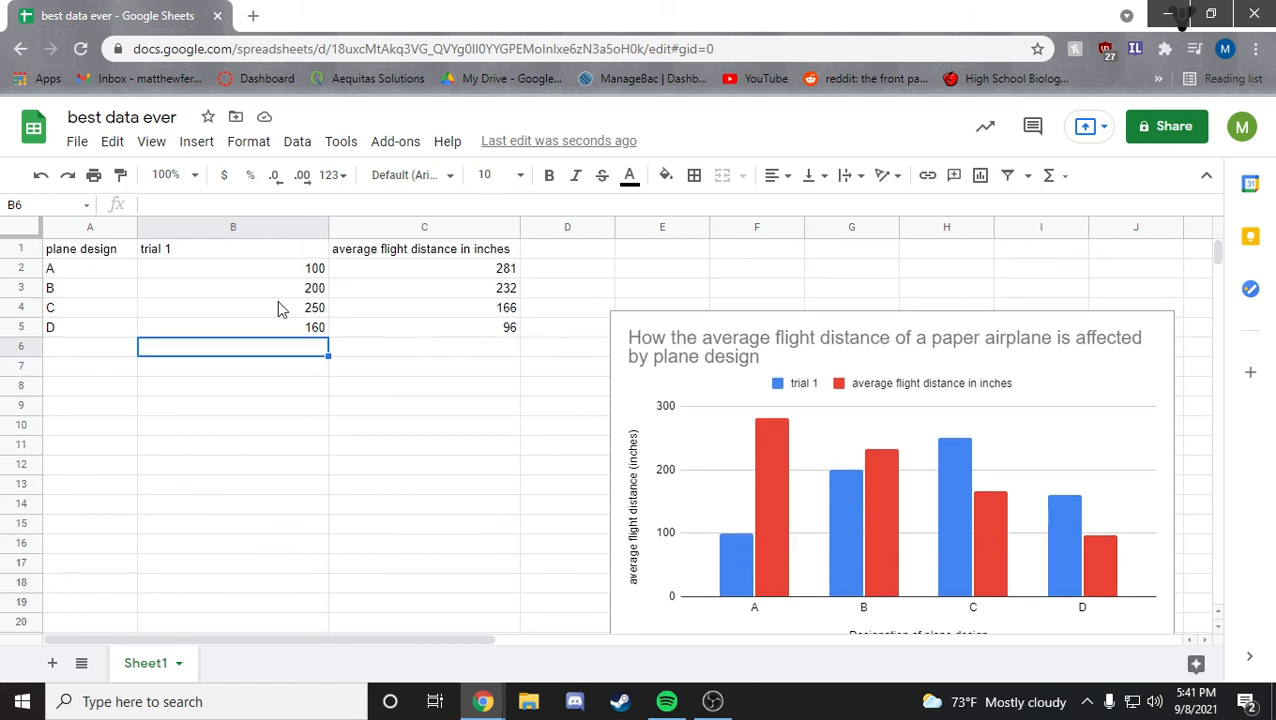
right_click(277, 272)
left_click(496, 270)
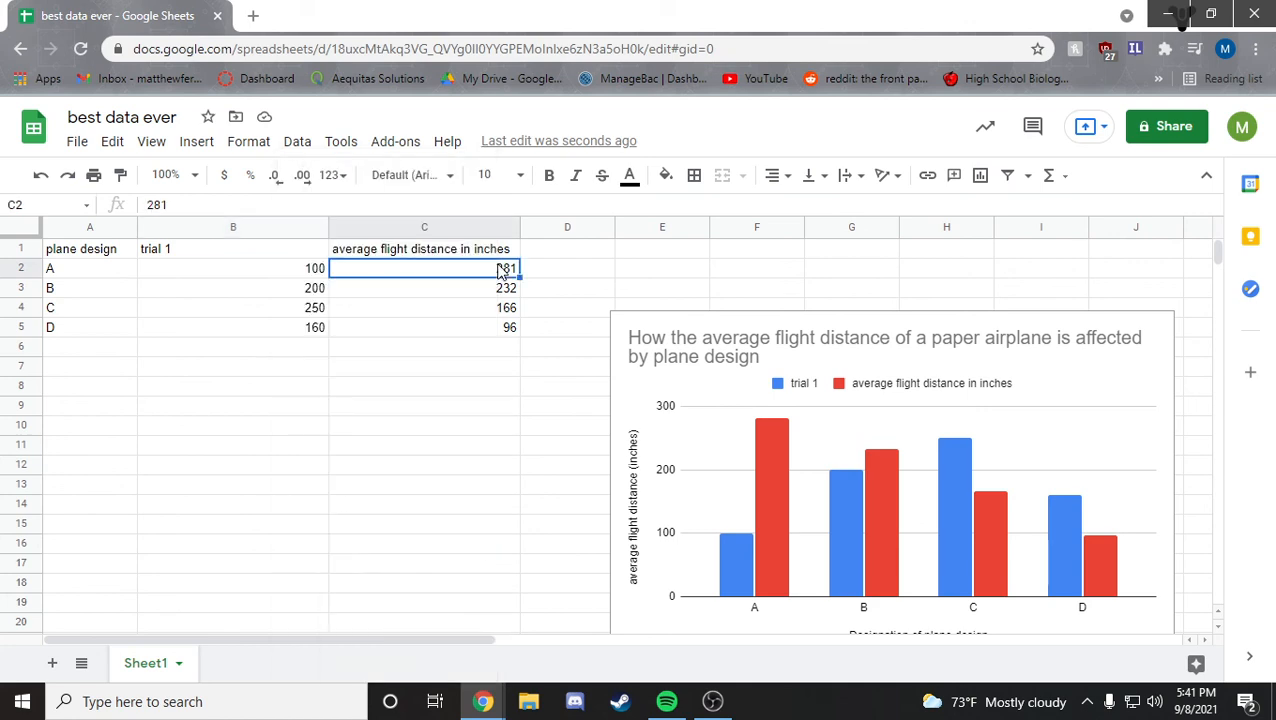
right_click(464, 274)
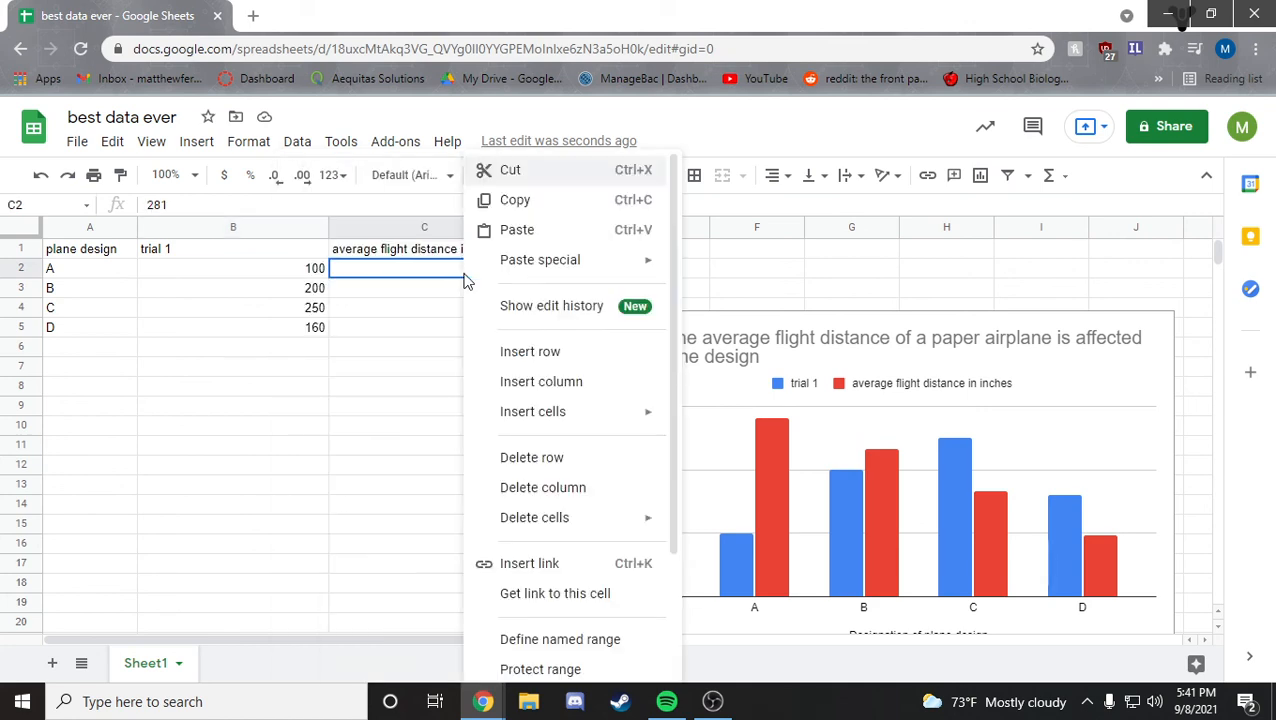
left_click(541, 382)
right_click(591, 273)
left_click(645, 383)
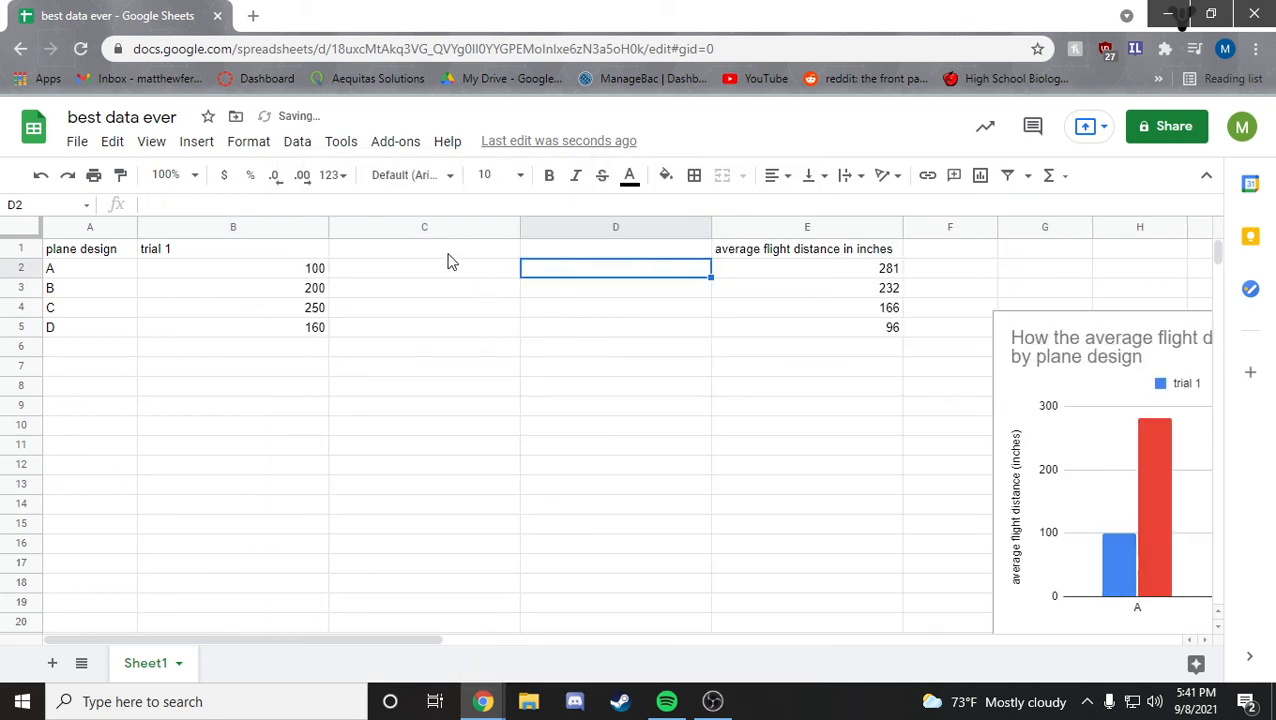
Step: Head the two empty columns "trial 2" and "trial 3"
left_click(448, 256)
type("trial 2")
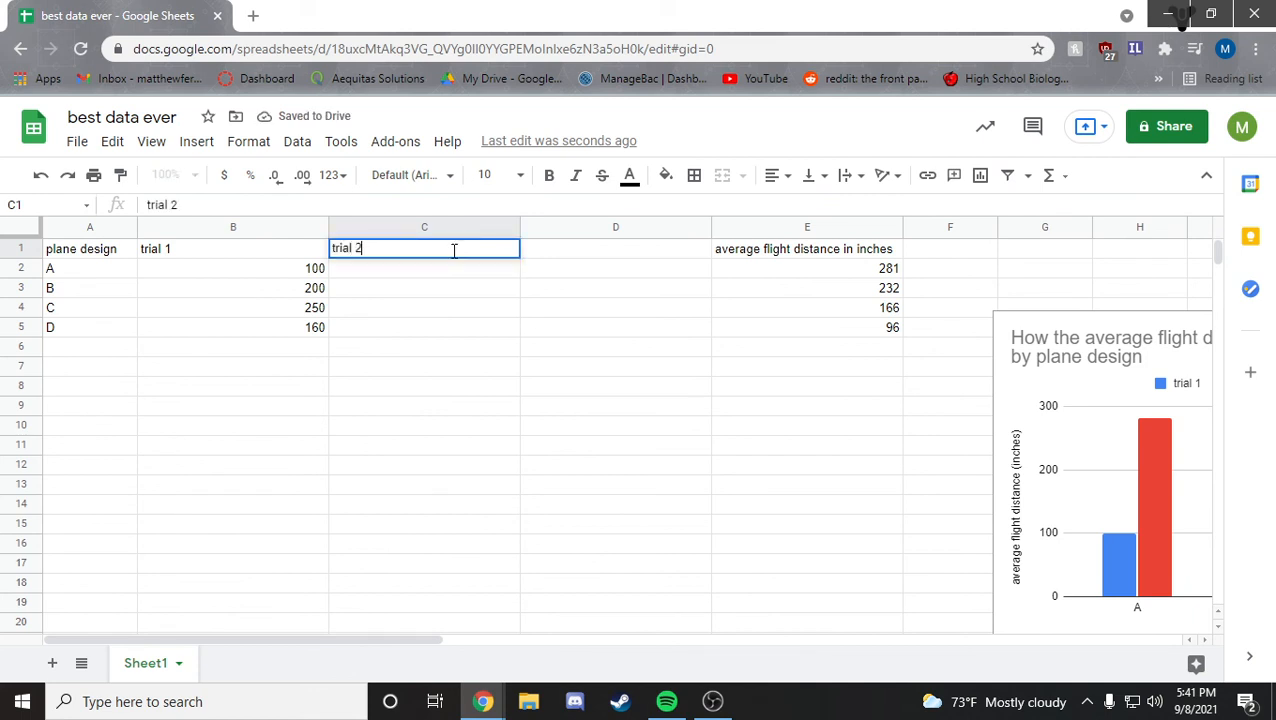
key("Tab")
type("tr")
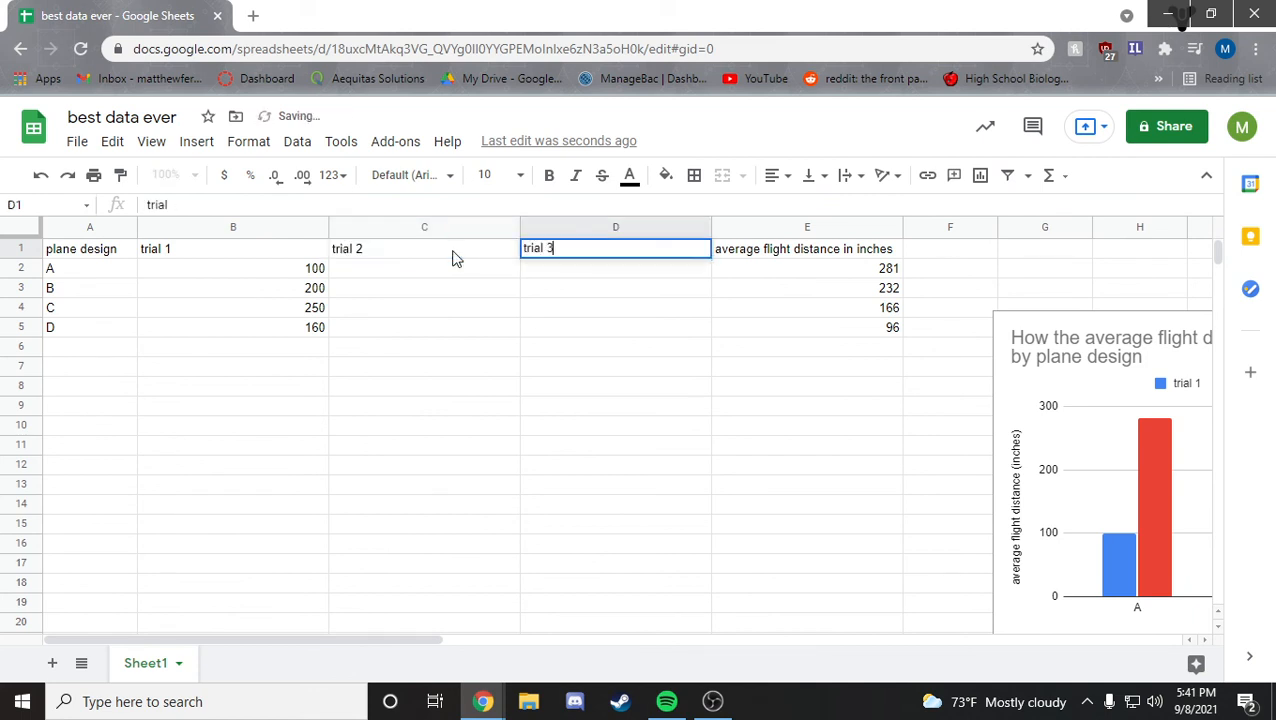
type("ial 3")
key("Return")
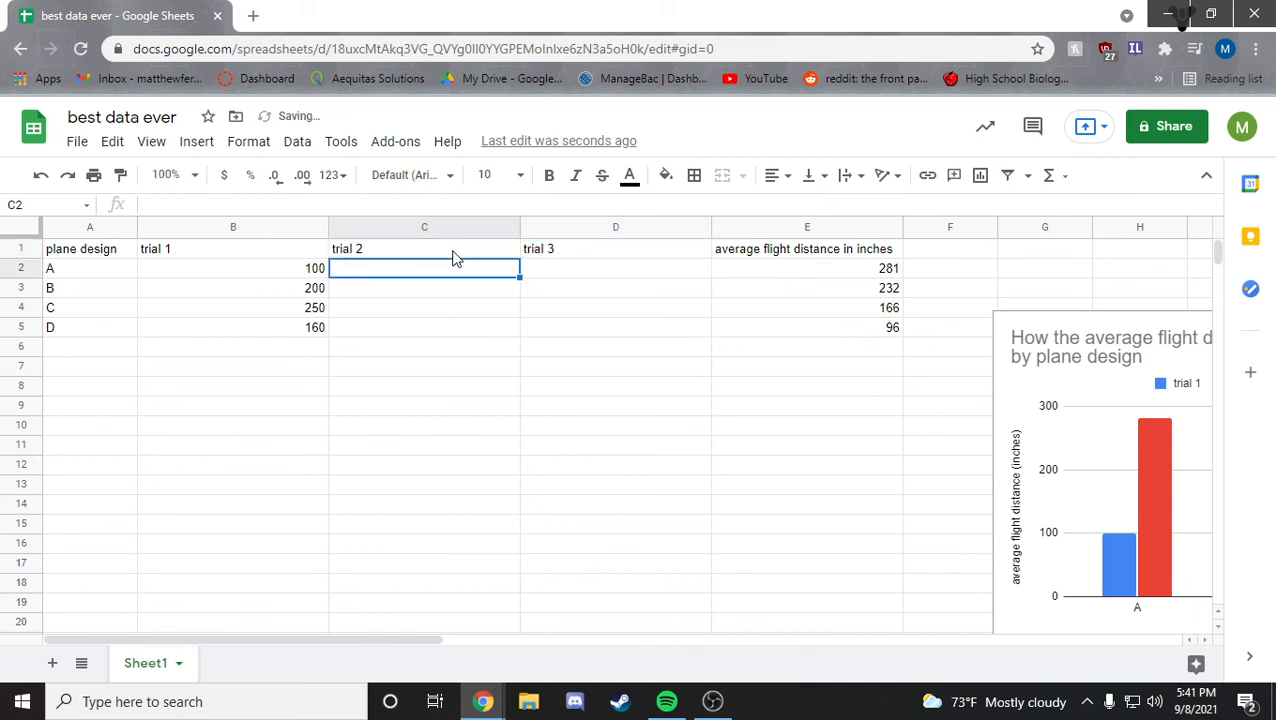
Step: Enter trial 2 distances of 300 for plane design A and 200 for design B
type("300")
key("Return")
type("200")
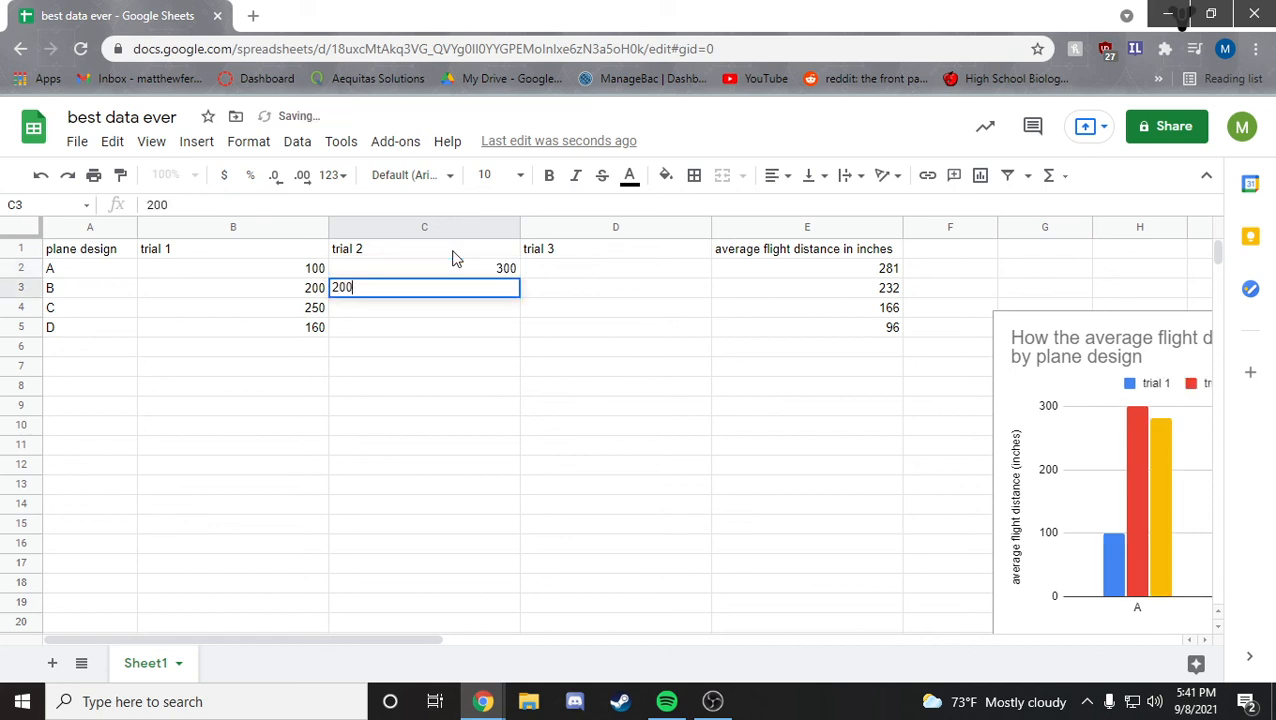
key("Return")
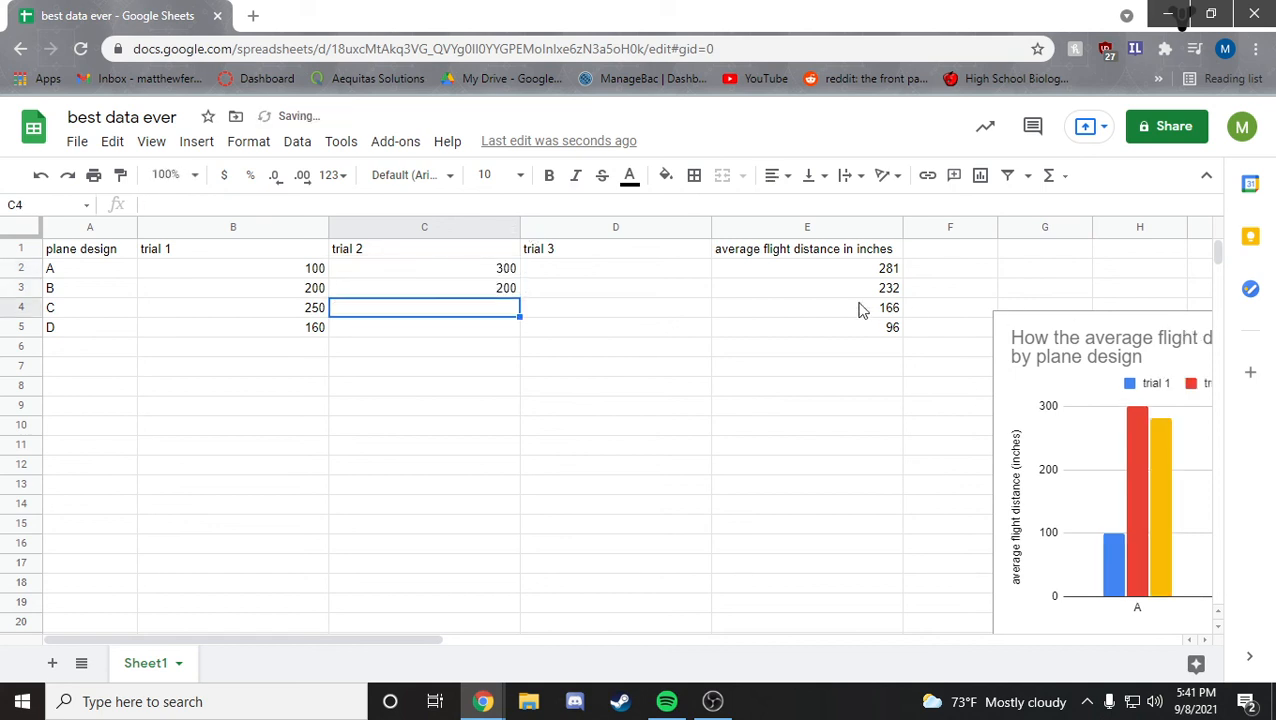
Step: Move the chart back over the data columns, just below the header row, so the whole chart is in view
left_click(1027, 388)
left_click_drag(1101, 379, 541, 309)
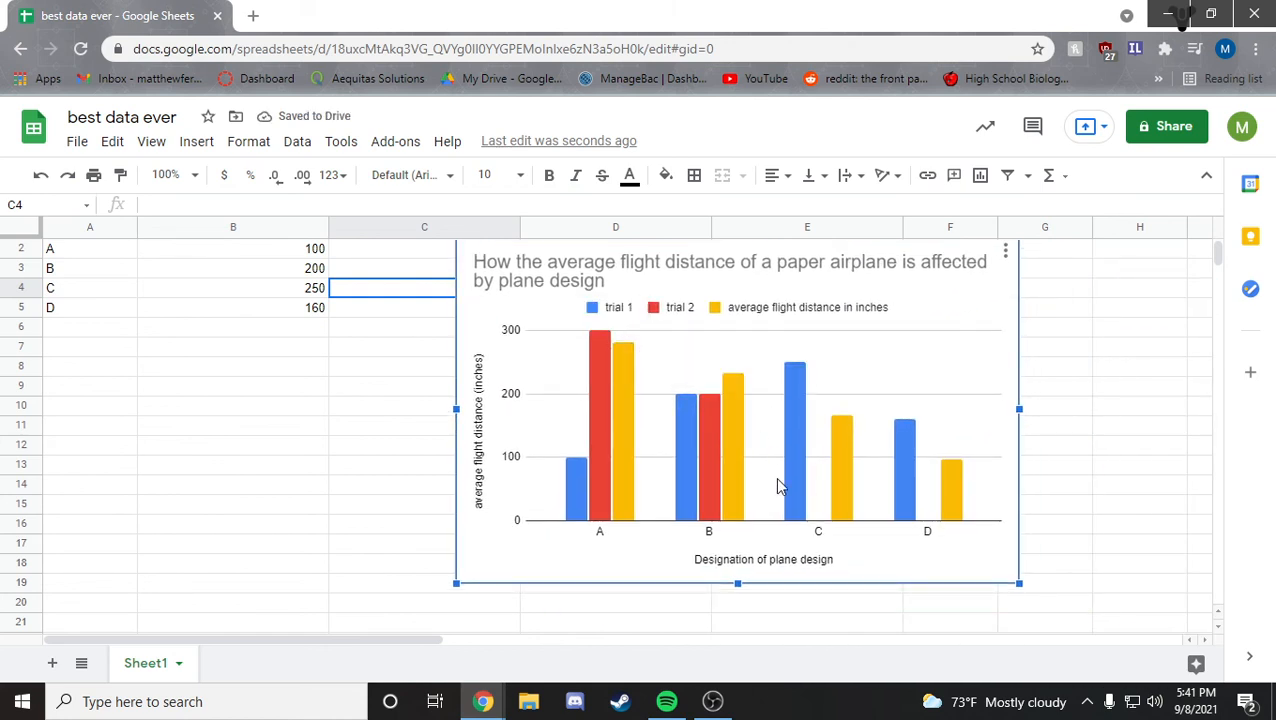
scroll(365, 364, "up", 1)
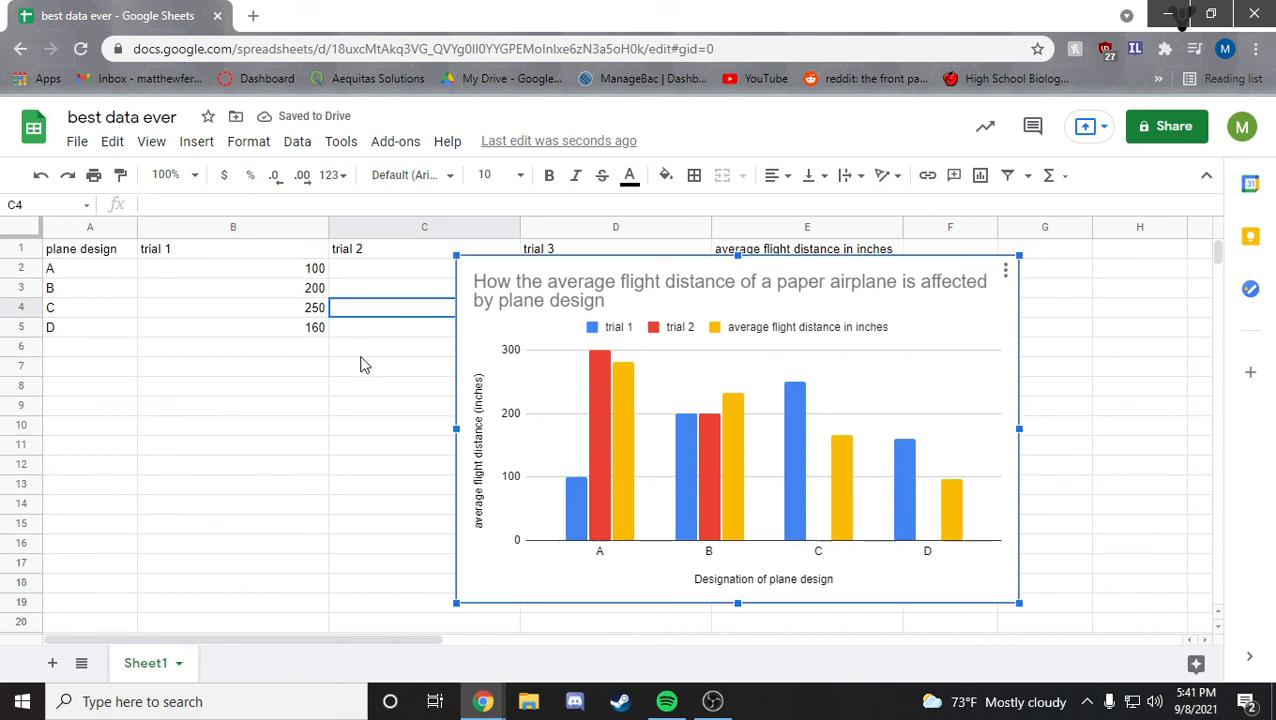